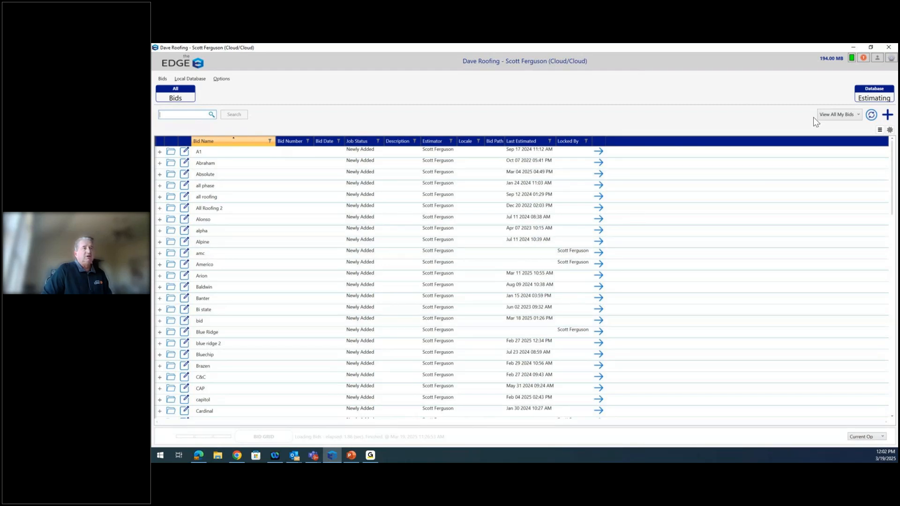
click(830, 116)
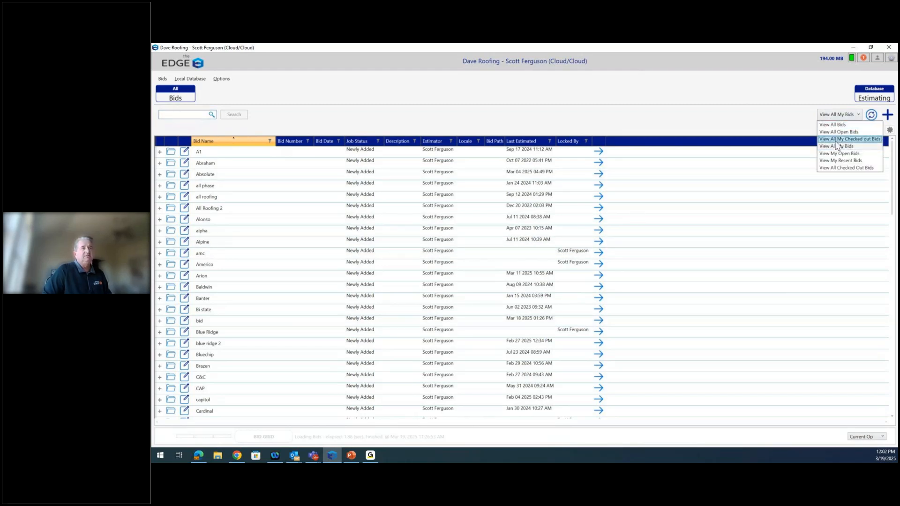
click(739, 126)
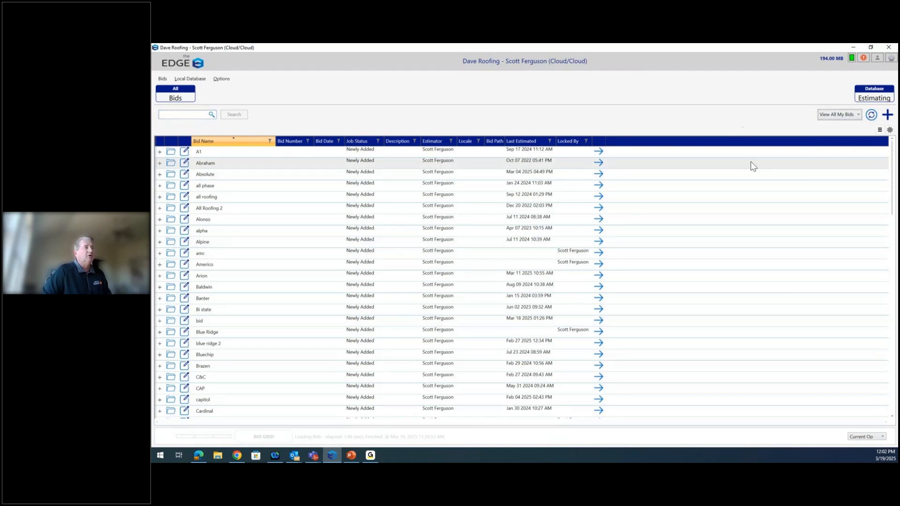
Step: Create a new bid named "webinar", looking over its miscellaneous bid details along the way
click(889, 118)
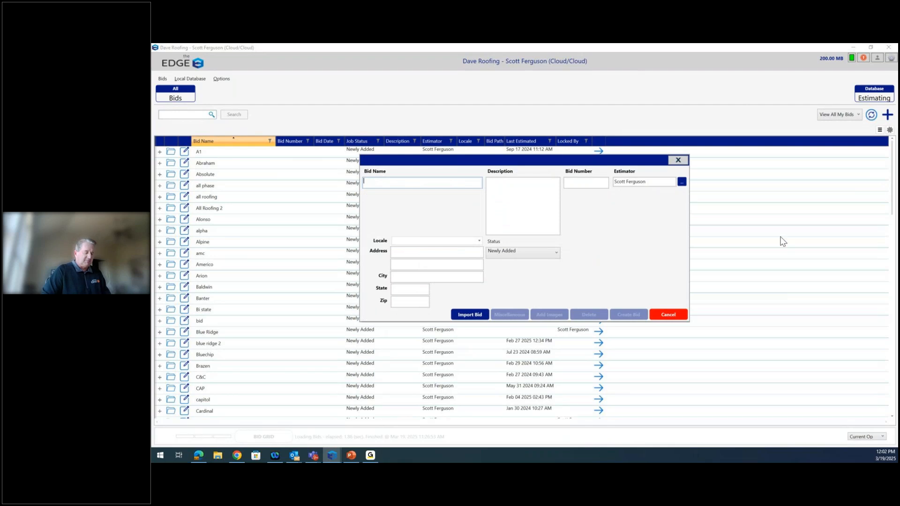
text(webinar)
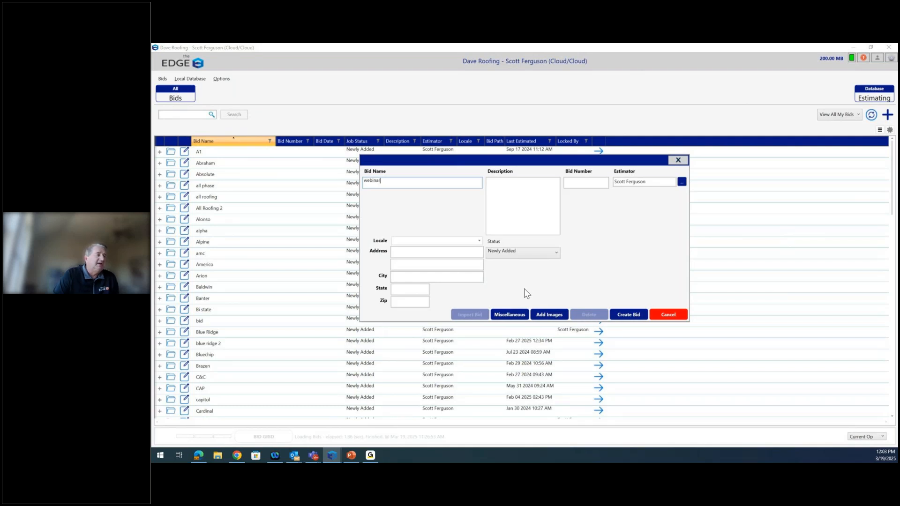
click(518, 316)
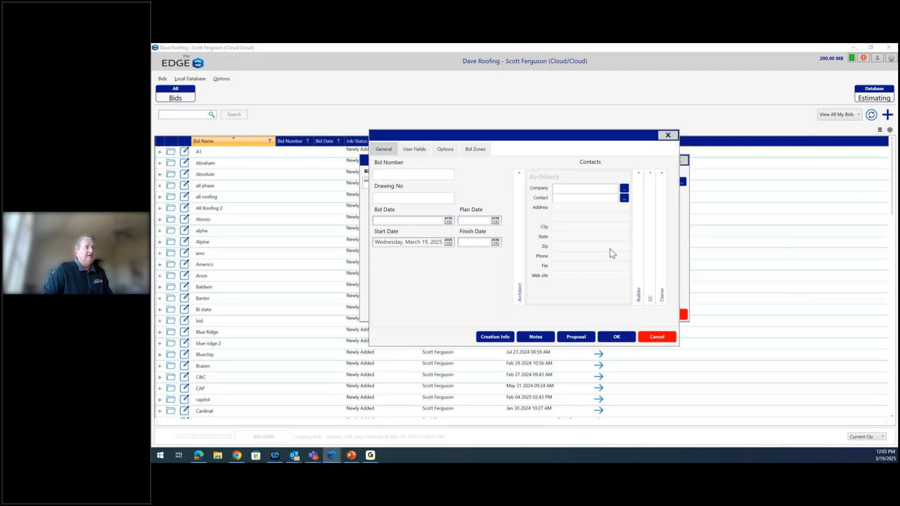
click(669, 135)
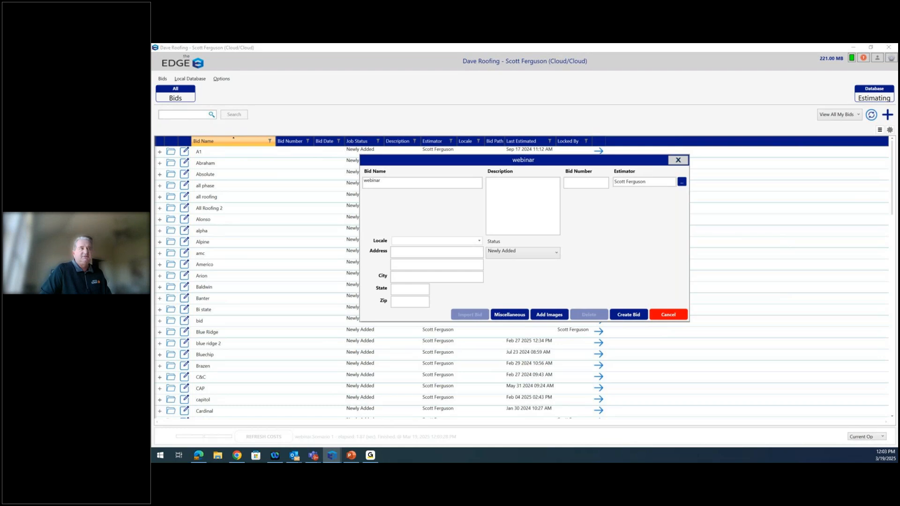
key(Escape)
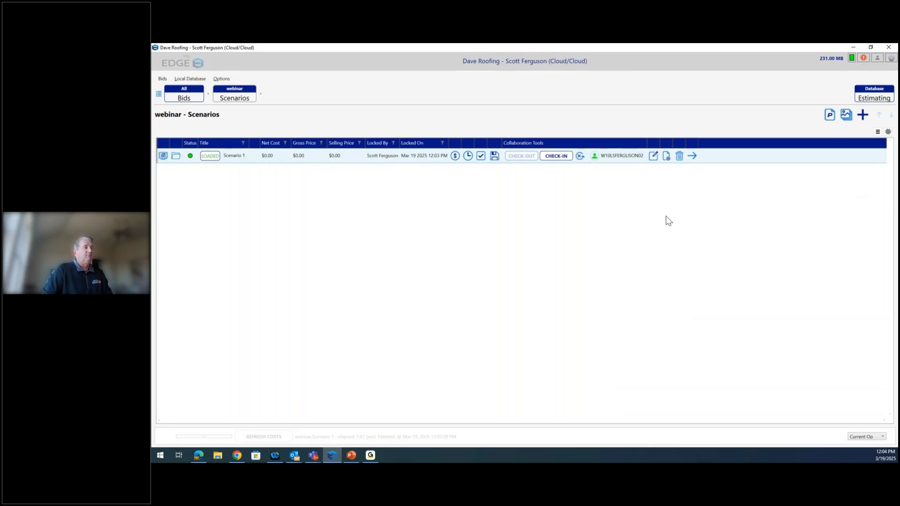
Step: Open the conditions of the A1.4 North Lake Roof Plan page in Section 1 of Scenario 1
click(693, 157)
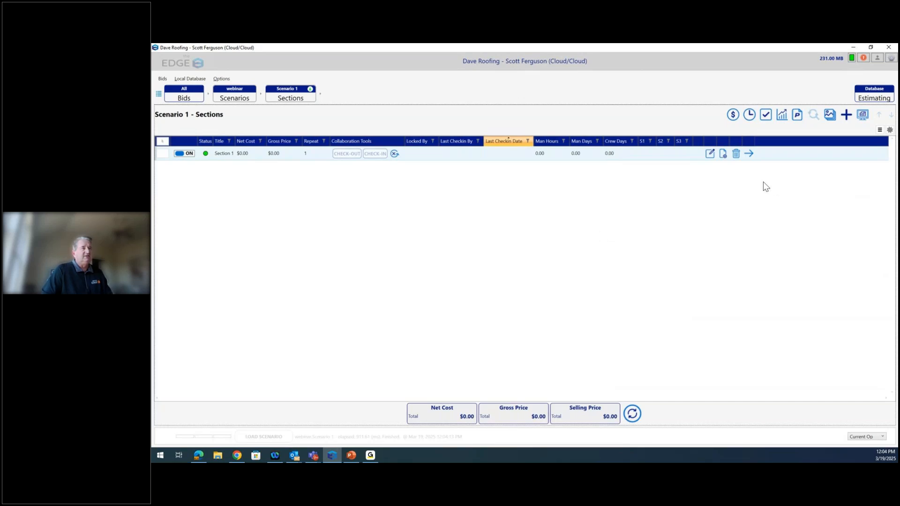
click(847, 116)
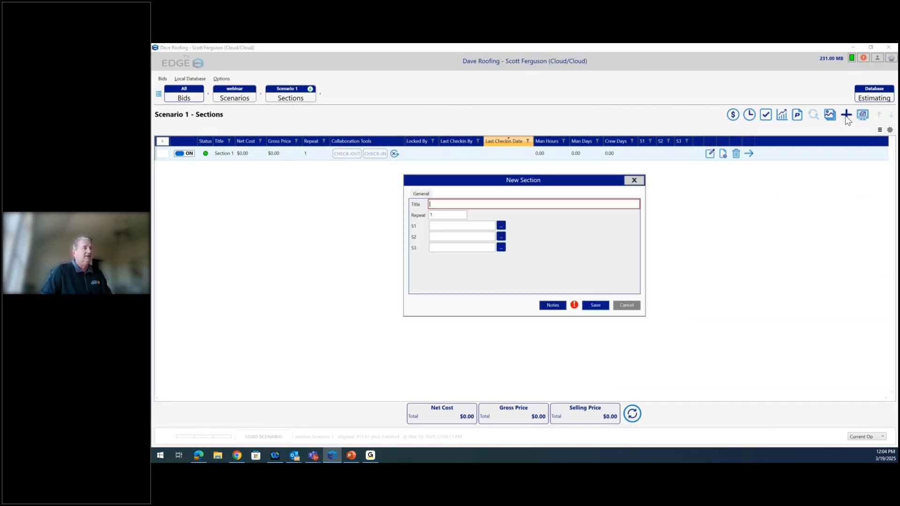
click(635, 181)
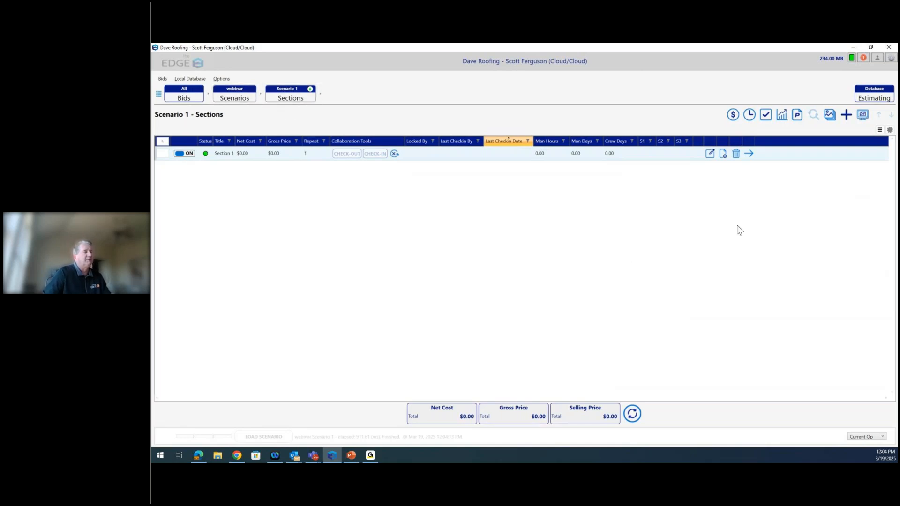
click(749, 155)
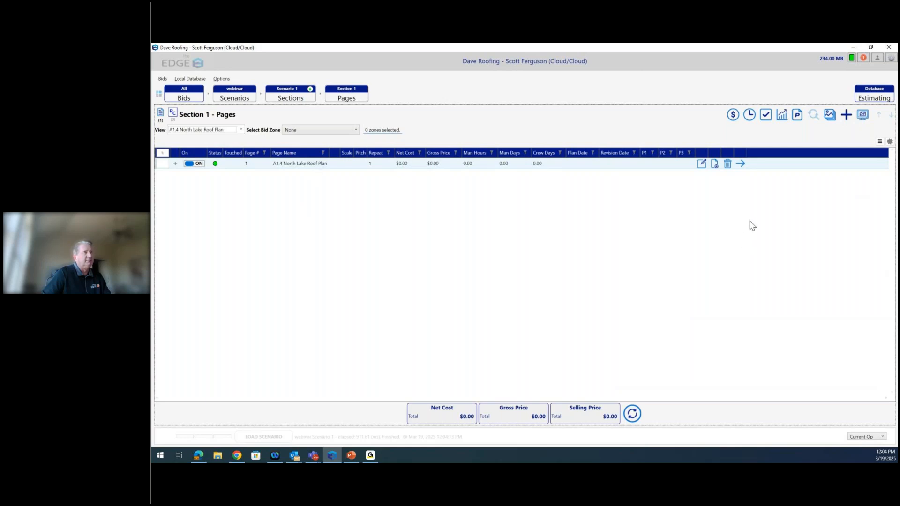
click(741, 165)
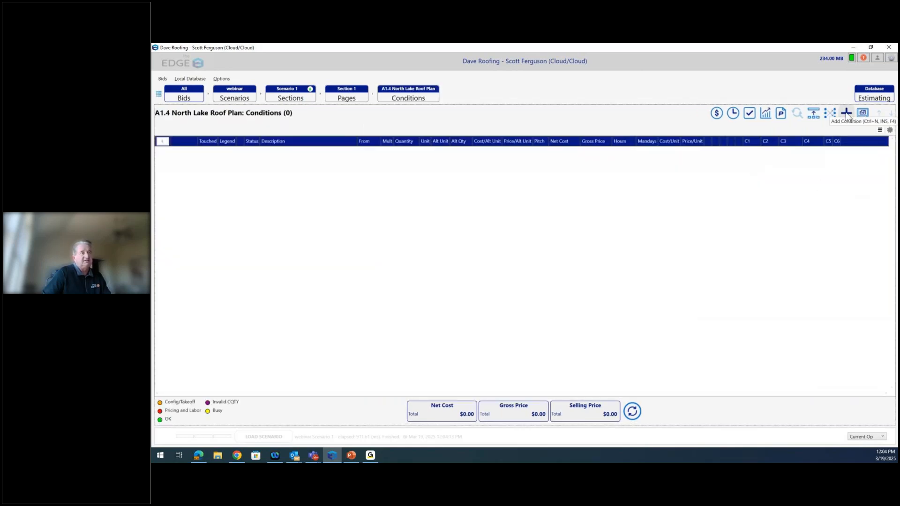
Step: Start adding conditions to the page and look through the groups in the 02 RFG SINGLE PLY GROUPS MANUFACTURES category
click(847, 114)
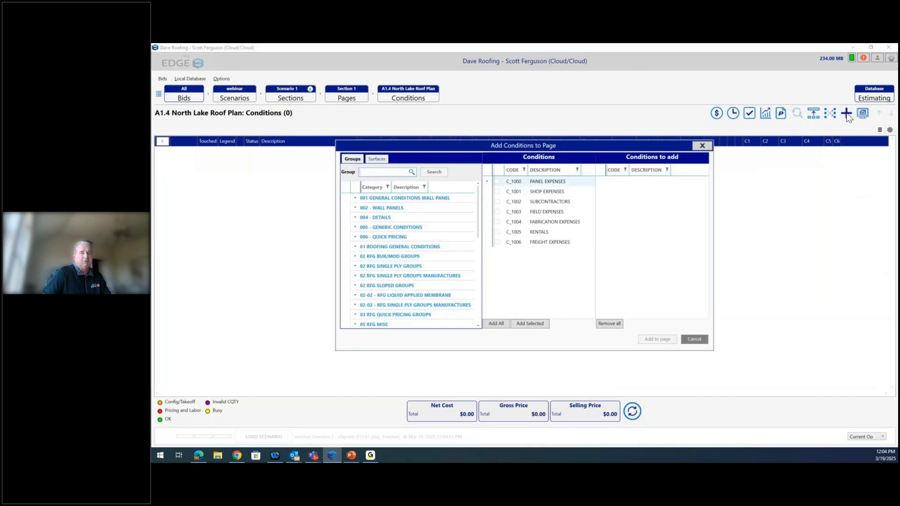
double_click(421, 276)
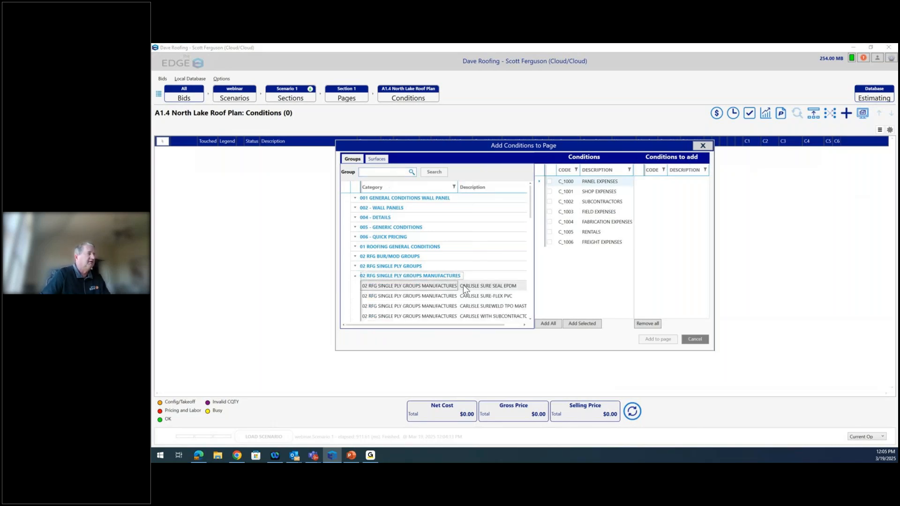
scroll(463, 285, down, 2)
scroll(465, 288, up, 1)
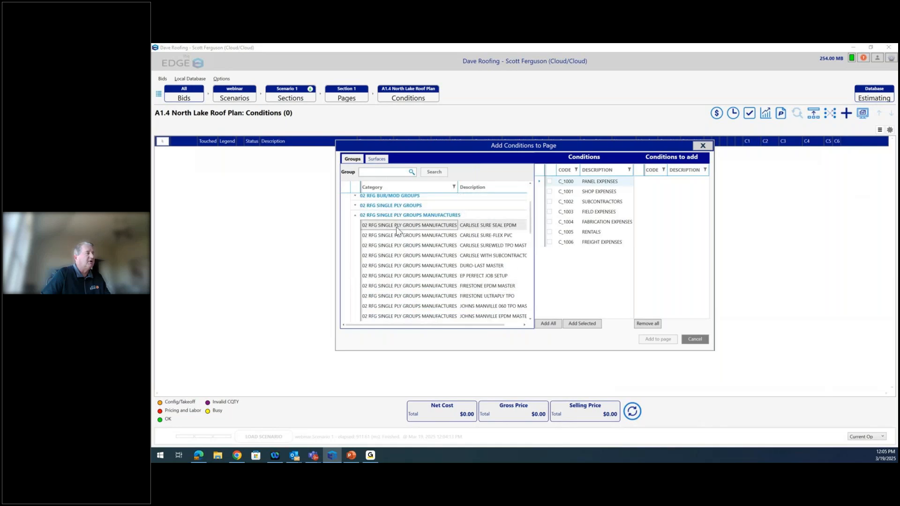
click(355, 216)
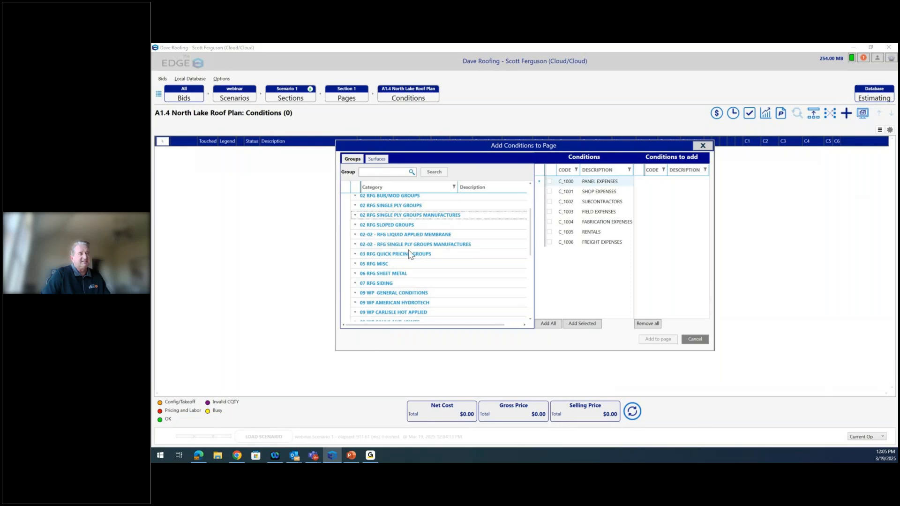
scroll(409, 253, up, 1)
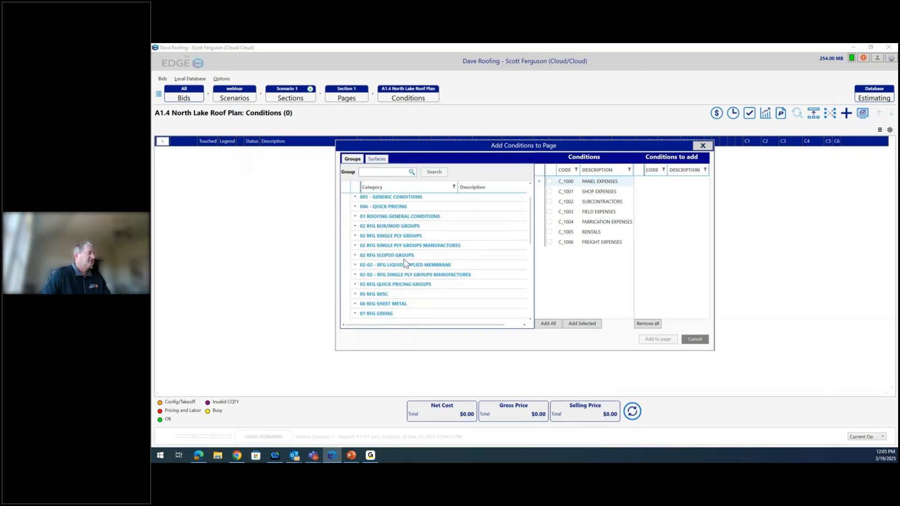
Step: Select the TPO GROUP in the 02 RFG SINGLE PLY GROUPS category
double_click(408, 237)
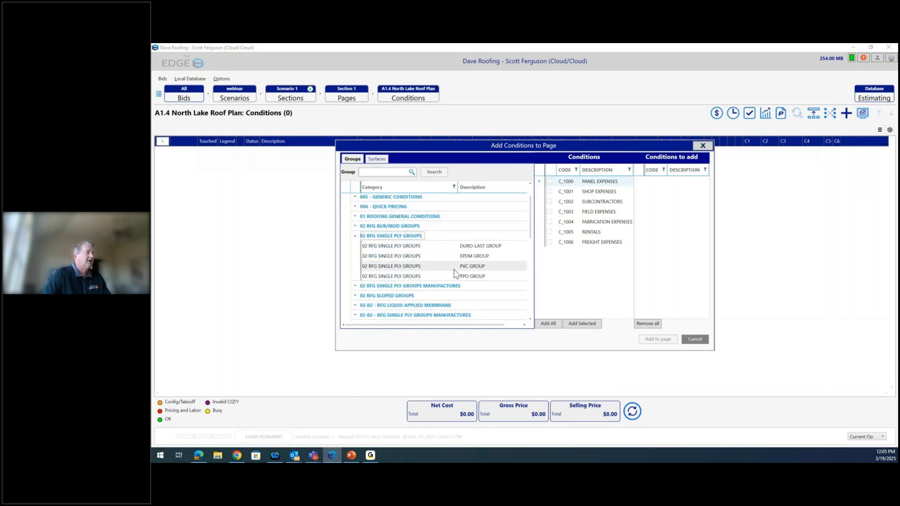
scroll(419, 291, down, 2)
scroll(416, 286, up, 1)
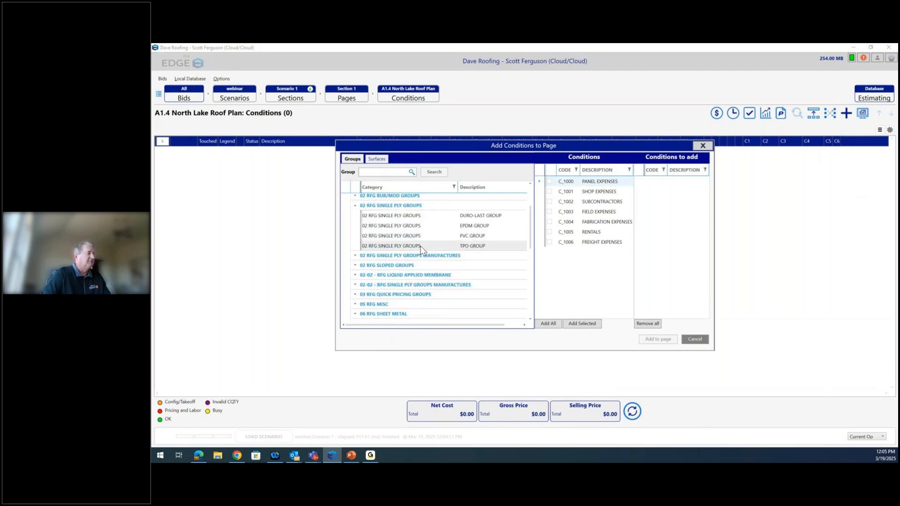
click(473, 245)
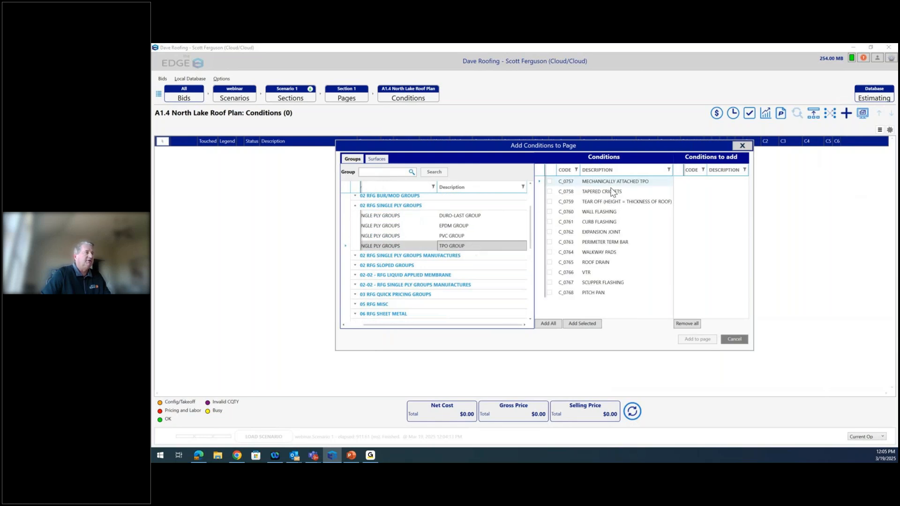
Step: Add the Mechanically Attached TPO, Wall Flashing, Curb Flashing, Walkway Pads, Roof Drain and VTR conditions to the page
click(547, 326)
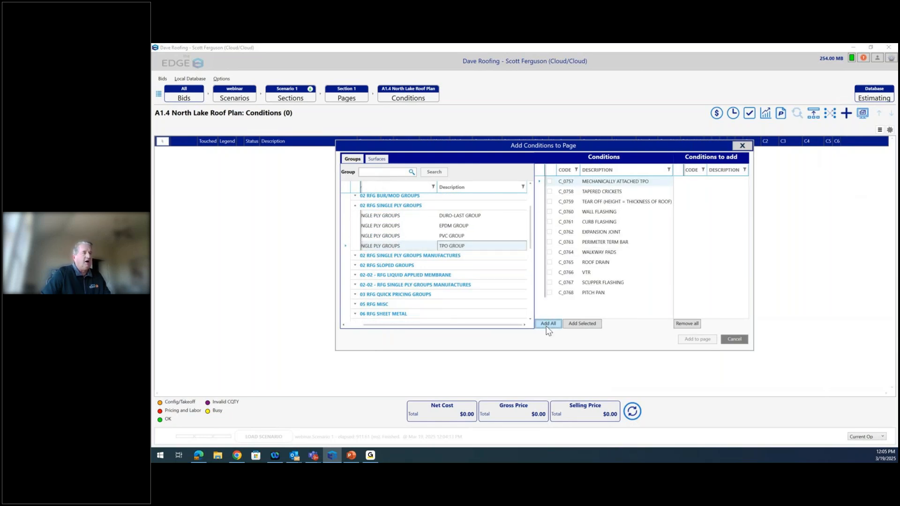
click(685, 322)
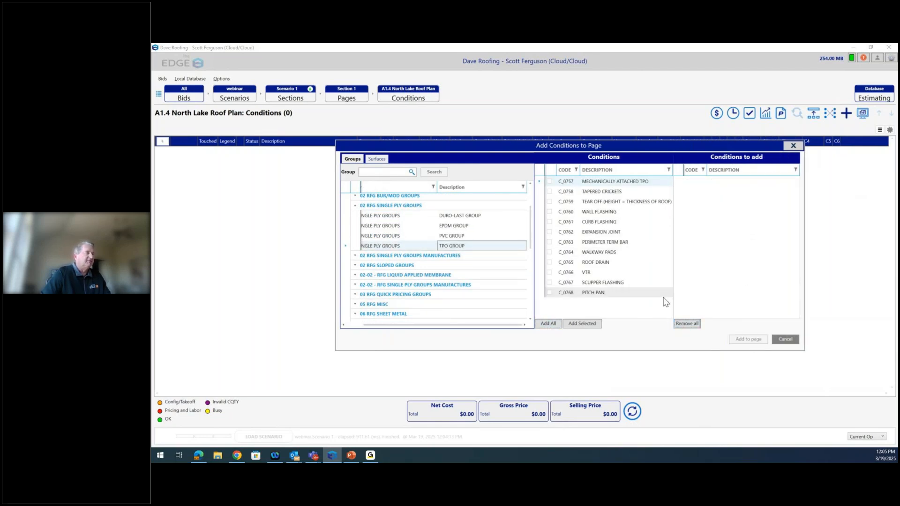
click(550, 182)
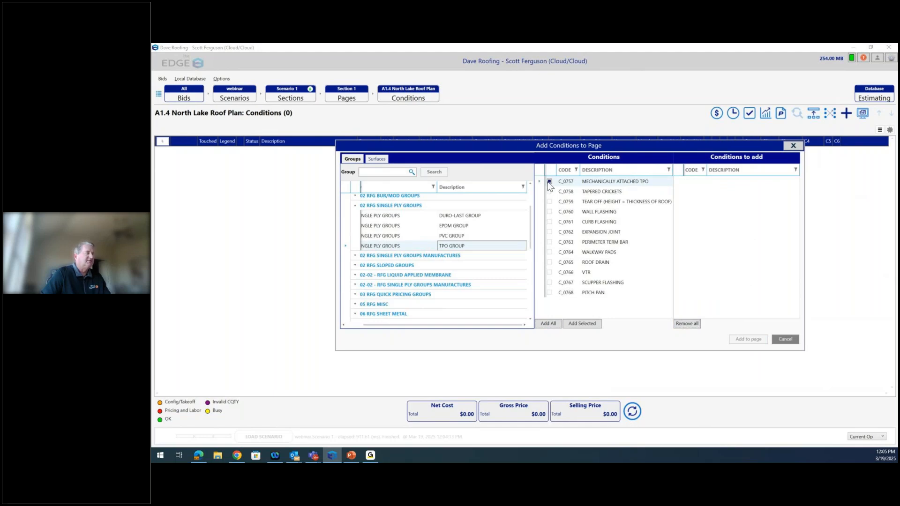
click(550, 222)
click(550, 212)
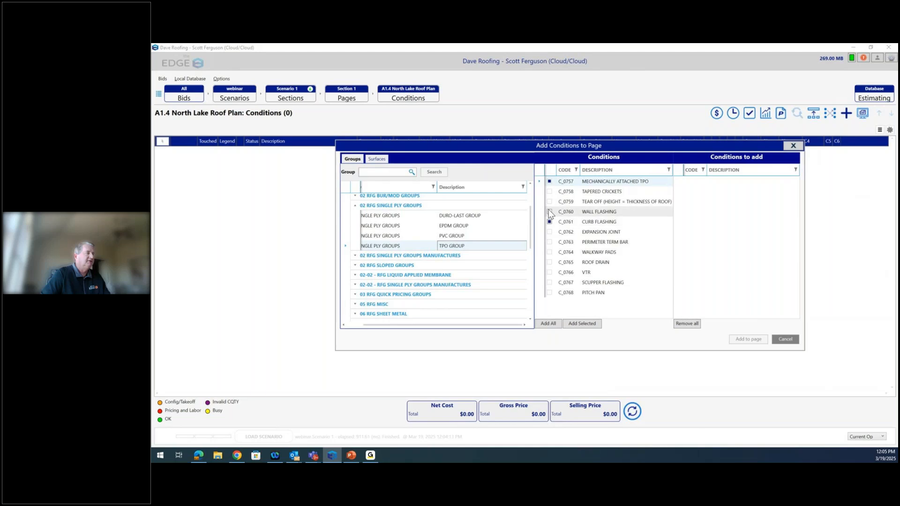
click(550, 252)
click(549, 262)
click(550, 273)
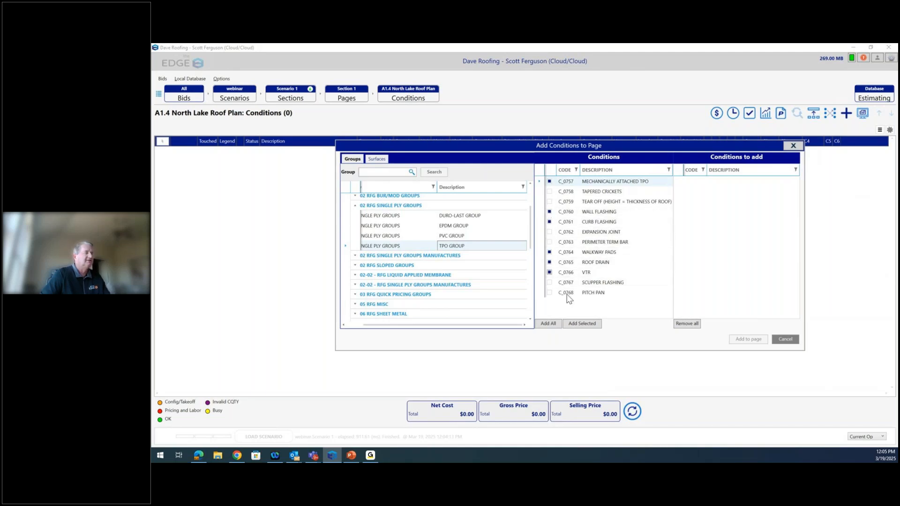
click(581, 324)
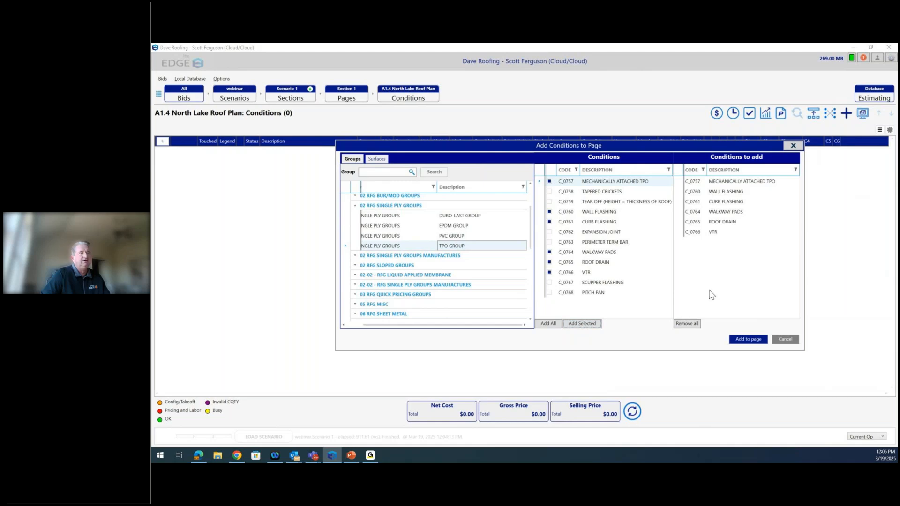
click(740, 340)
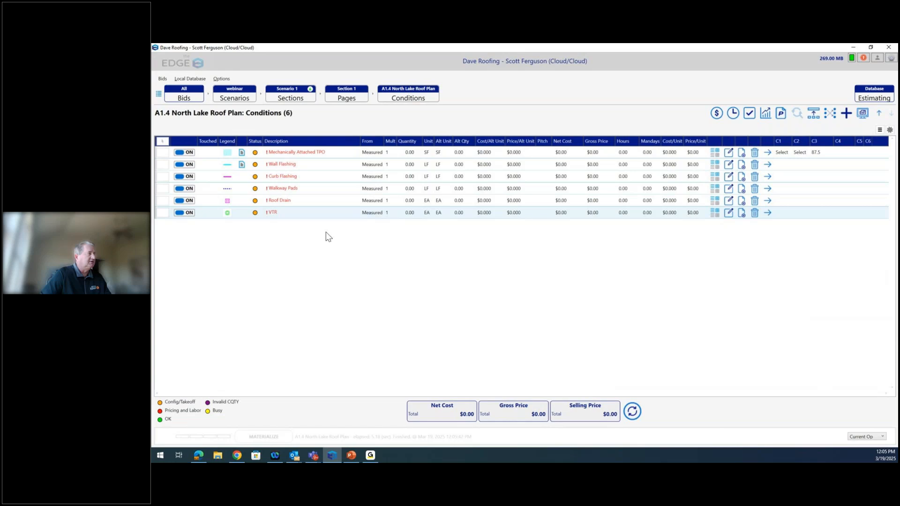
Step: Open the Mechanically Attached TPO condition's properties and review the available Perim 1 roll types, keeping 045 TPO
click(317, 153)
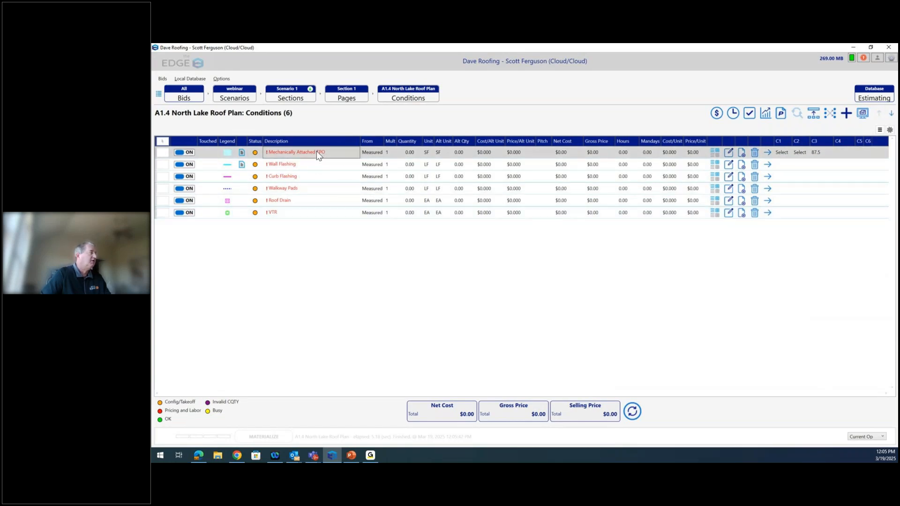
double_click(317, 152)
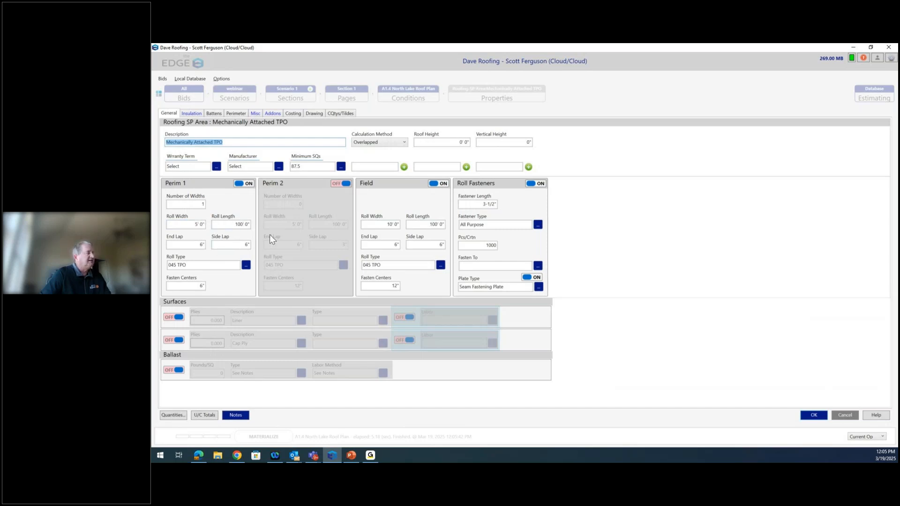
click(246, 266)
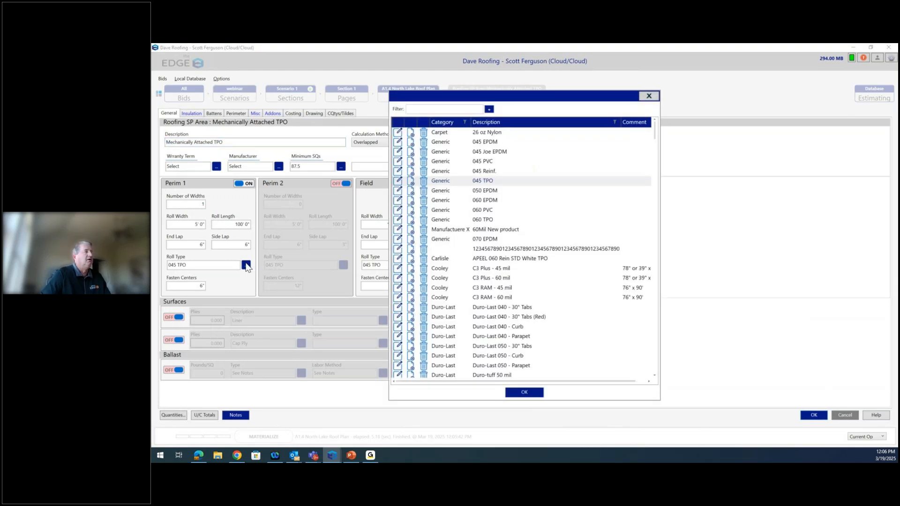
scroll(556, 252, down, 3)
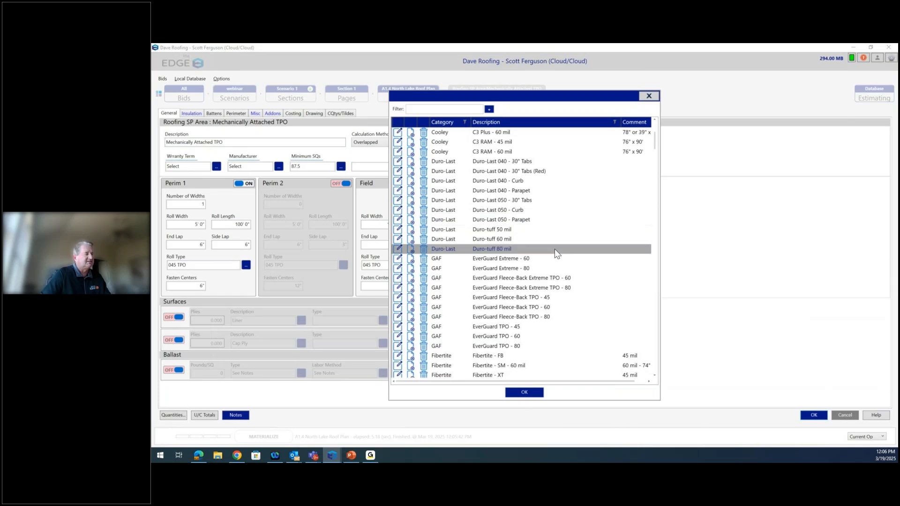
scroll(552, 249, up, 6)
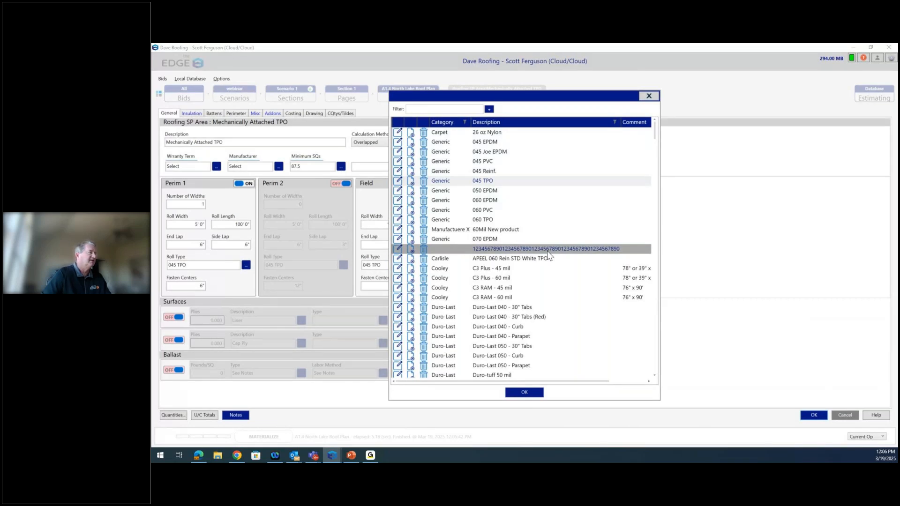
click(520, 393)
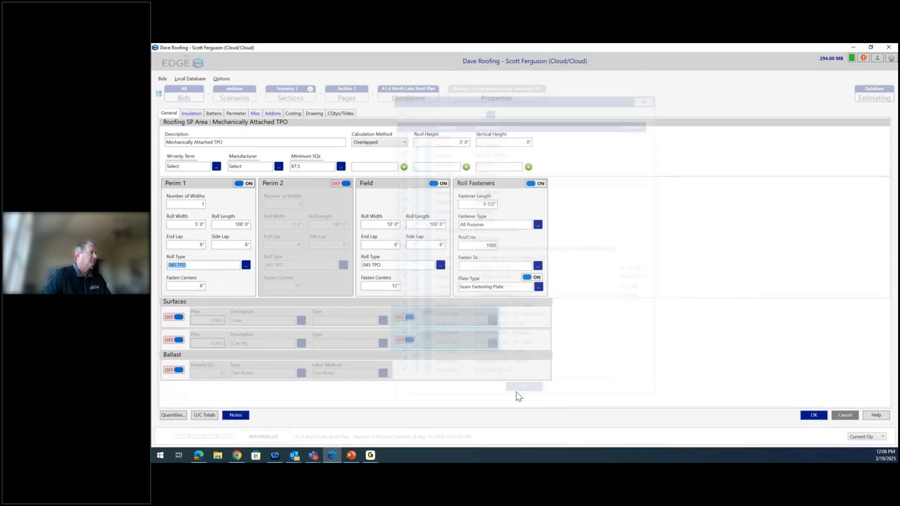
Step: Review the Mechanically Attached TPO condition's insulation types, keeping Iso for Type A, check its miscellaneous items and accept the properties
click(192, 114)
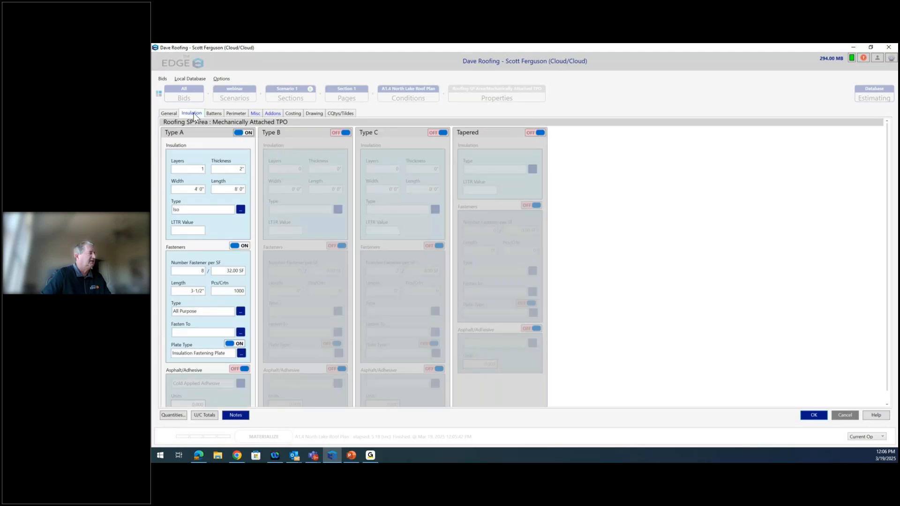
click(241, 210)
scroll(498, 238, down, 10)
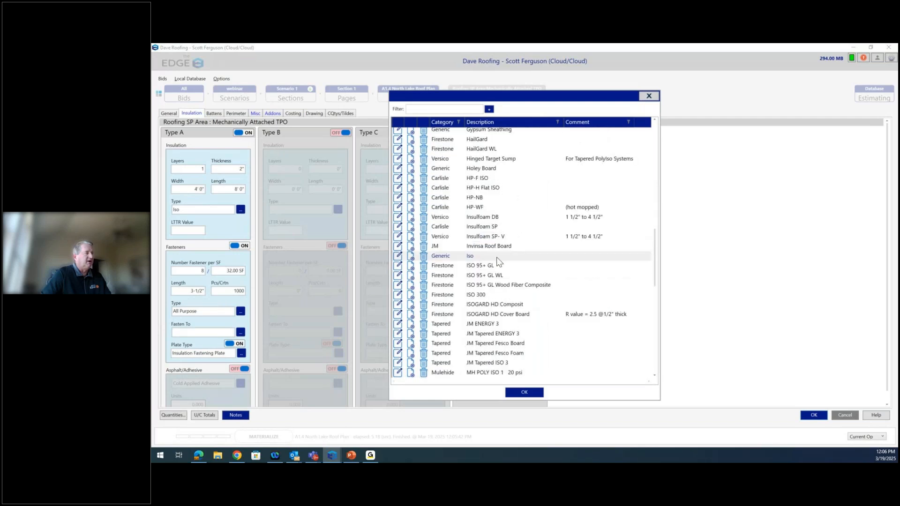
click(524, 393)
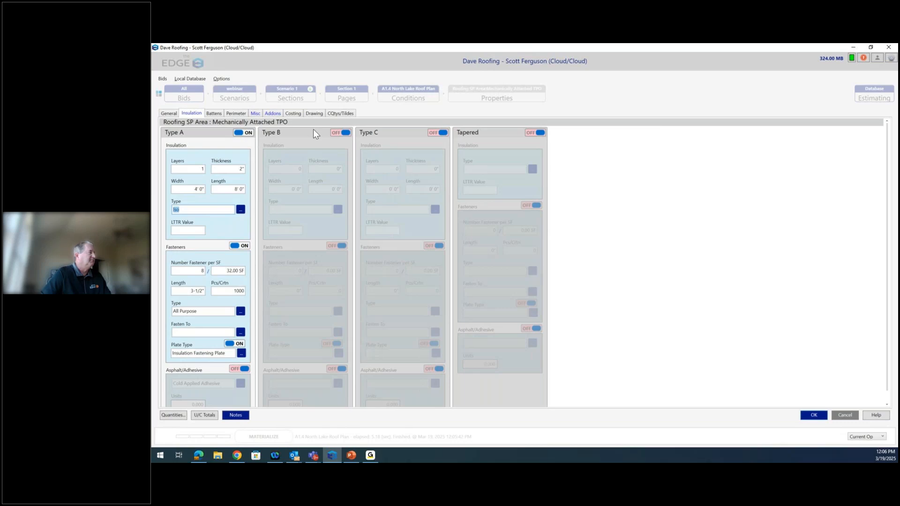
click(256, 113)
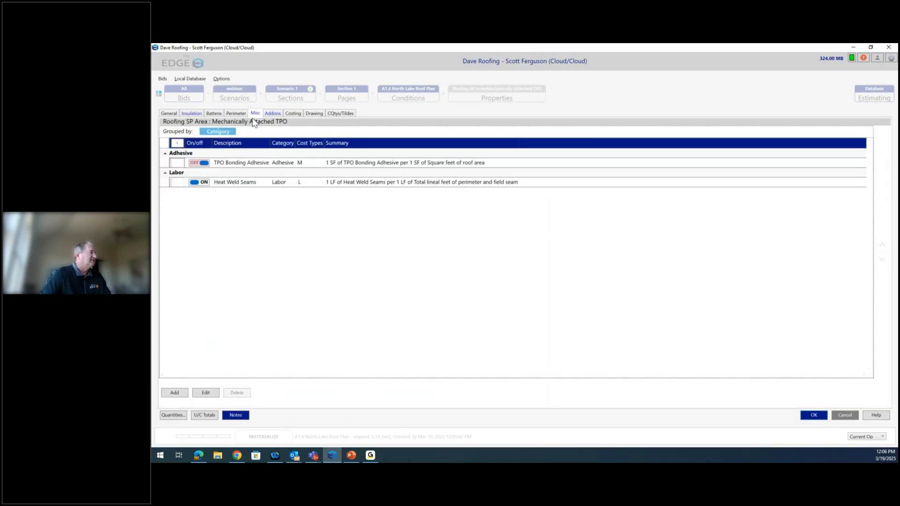
click(814, 416)
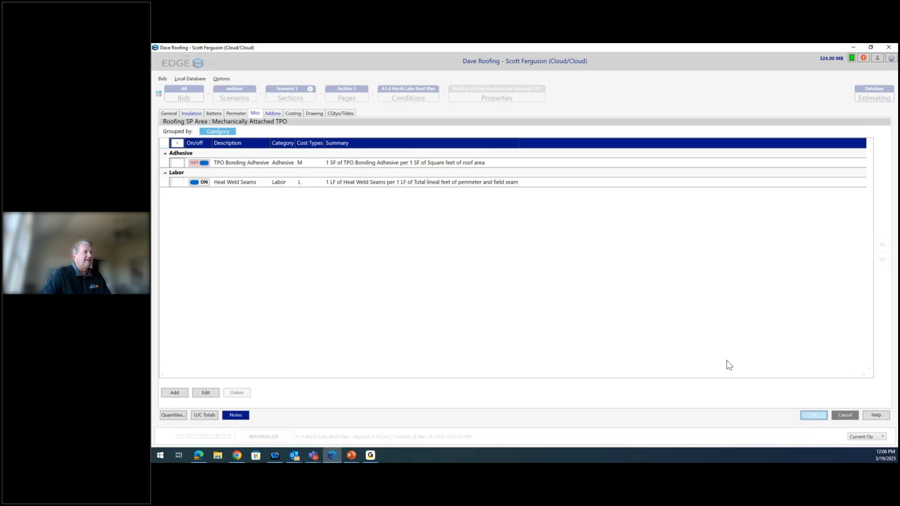
Step: Enable Sheet Metal Length 1 in the Wall Flashing condition with the description Backer Flashing at Joints and save the condition
click(295, 164)
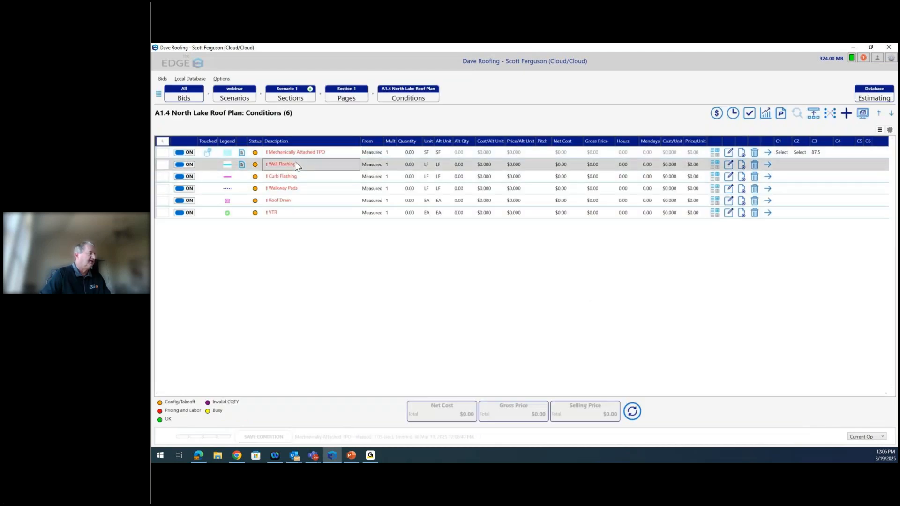
double_click(296, 164)
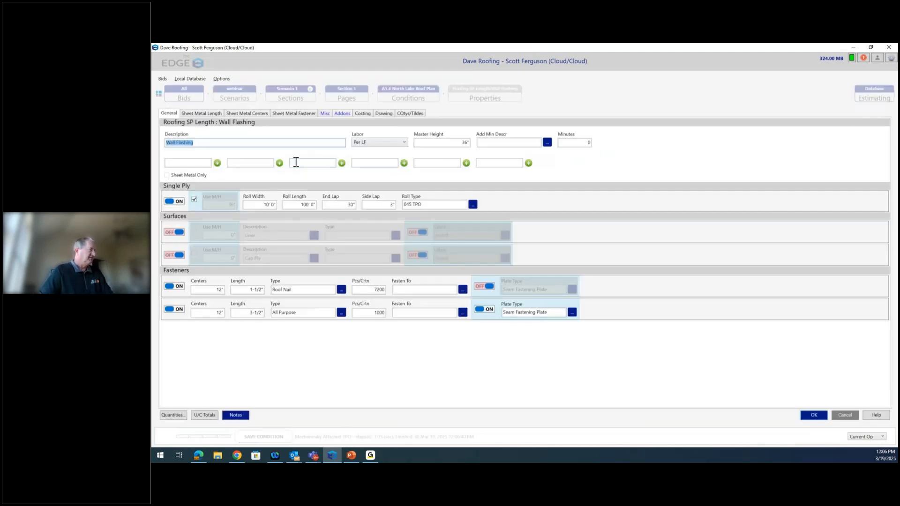
click(215, 114)
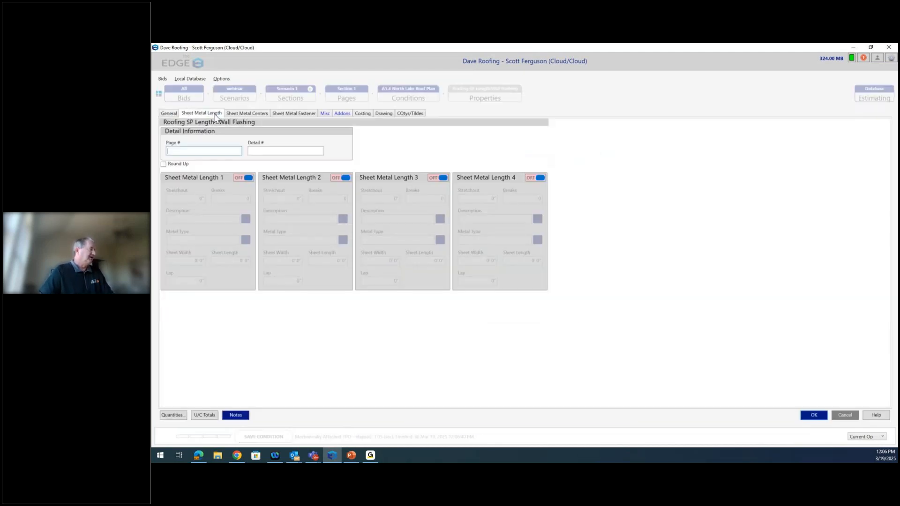
click(246, 178)
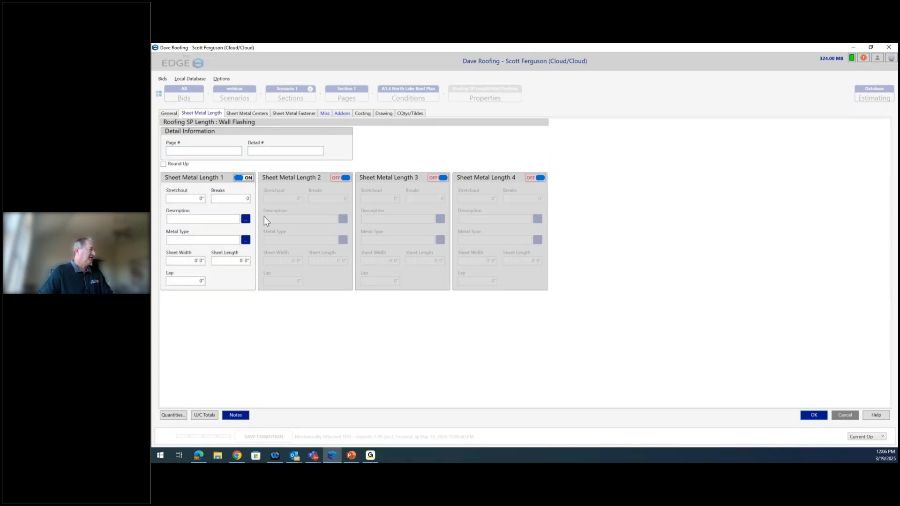
click(245, 220)
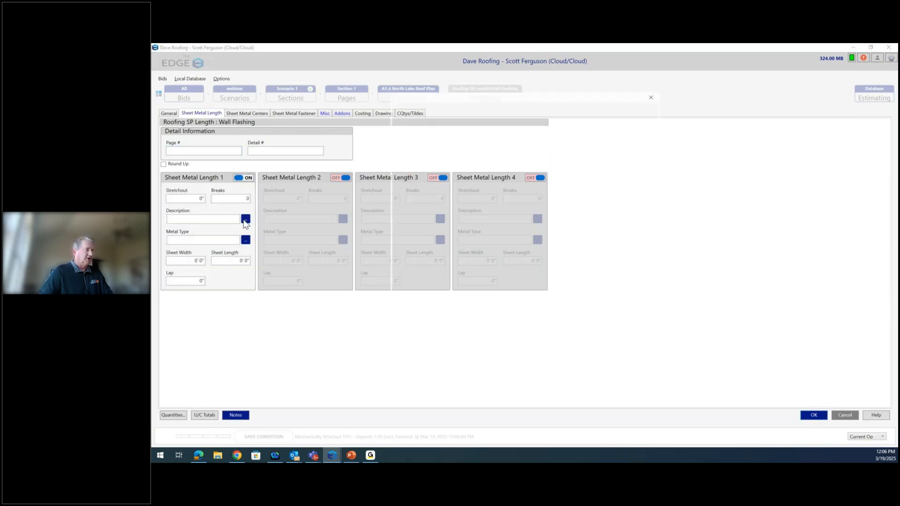
scroll(510, 239, down, 3)
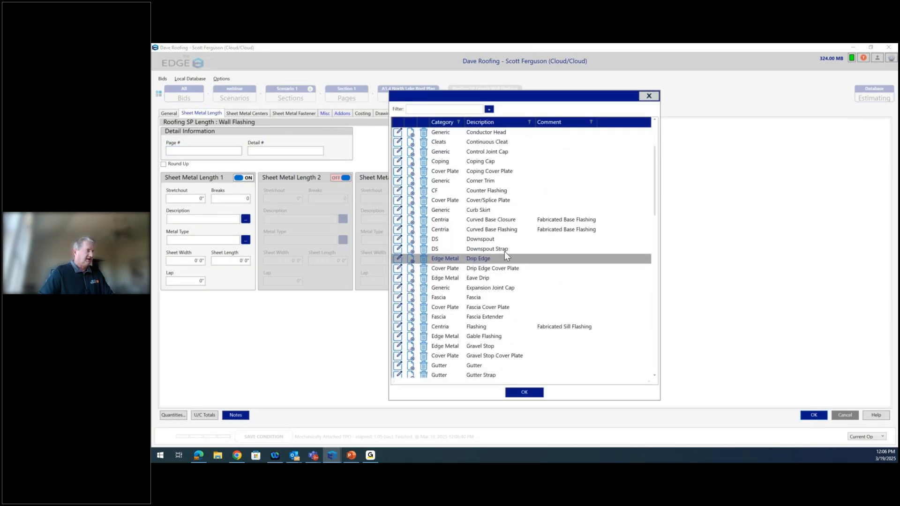
click(525, 393)
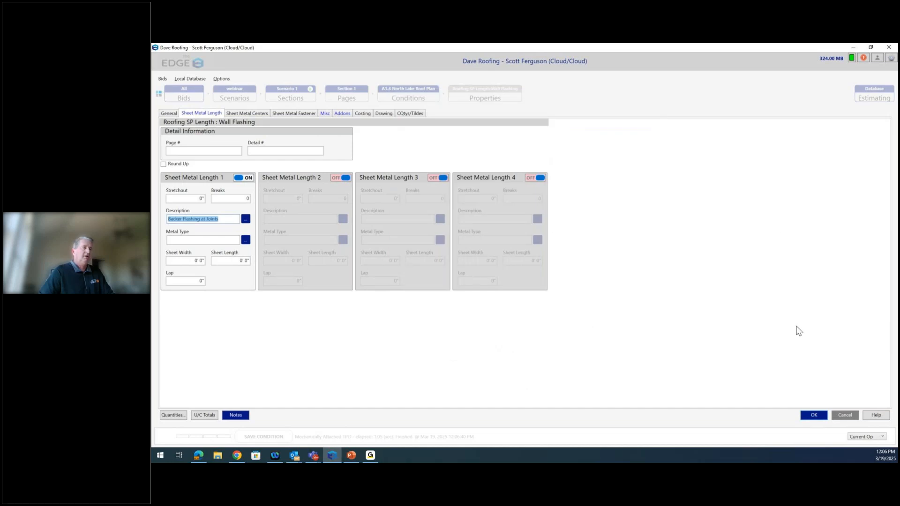
click(810, 415)
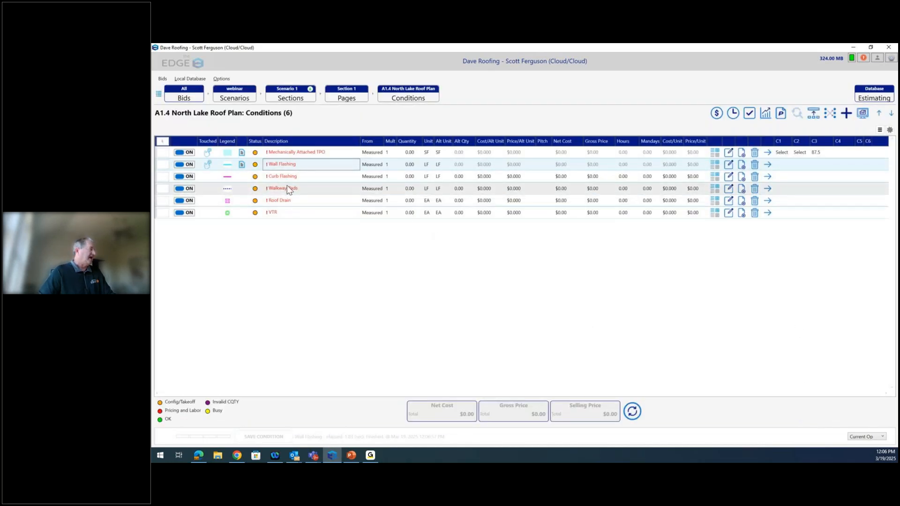
Step: Open the Roof Drain condition's general properties for review and accept them as they are
click(286, 200)
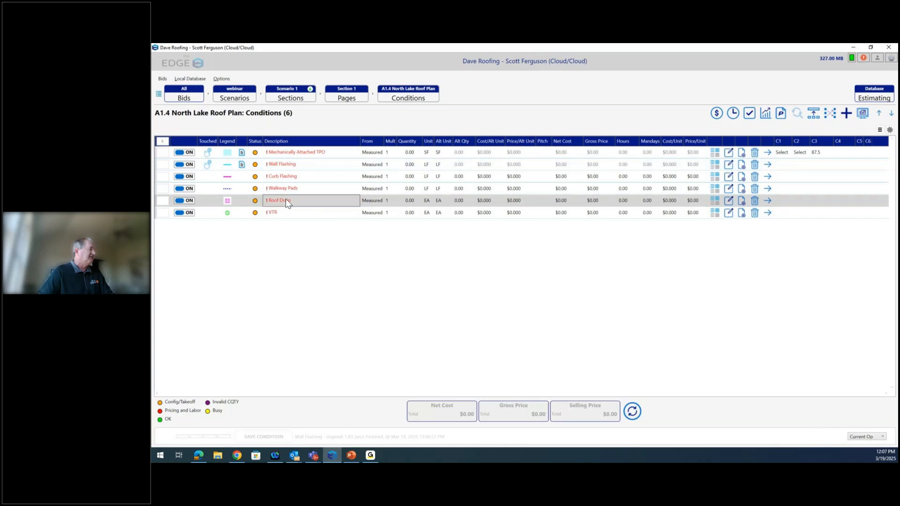
double_click(286, 200)
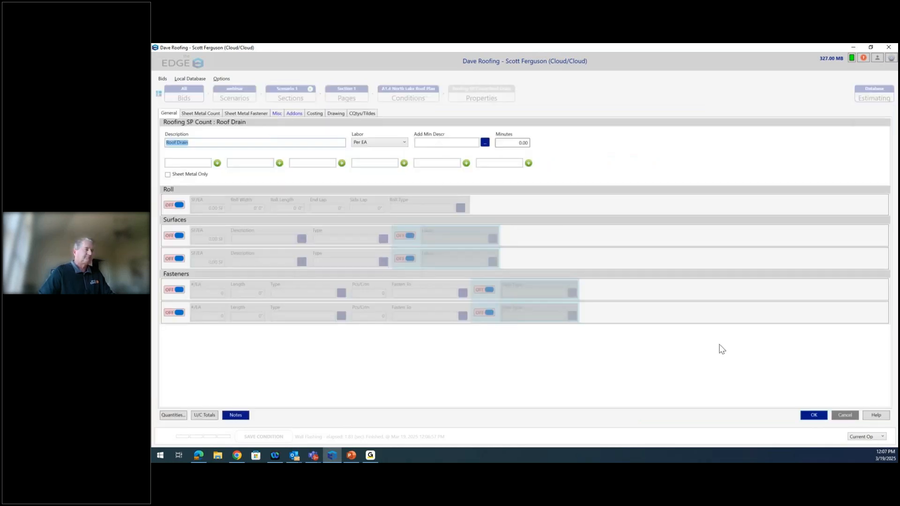
click(822, 417)
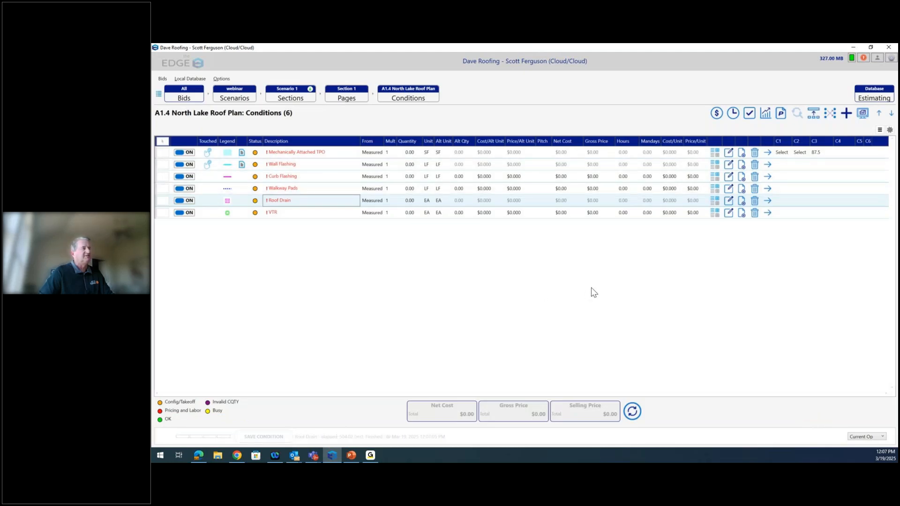
Step: Open the A1.4 North Lake Roof Plan drawing for takeoff and check the scale note beneath the plan title
click(867, 114)
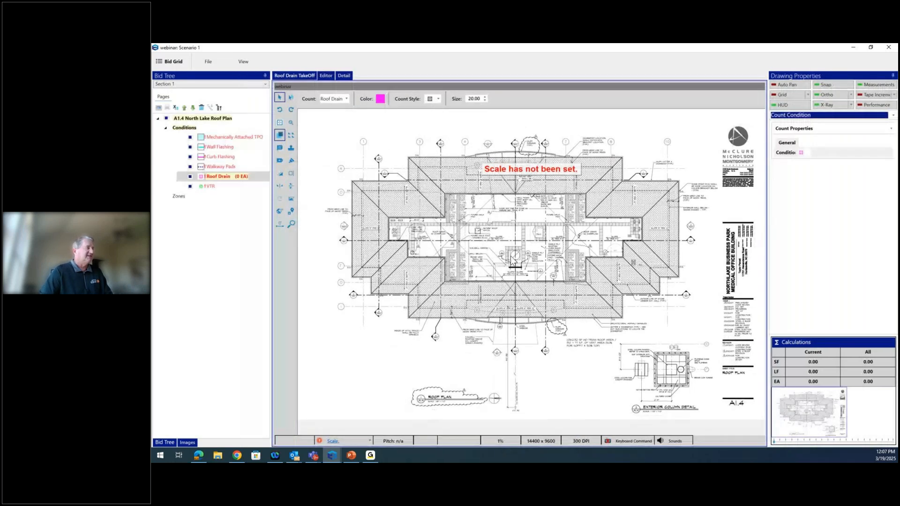
scroll(457, 382, up, 5)
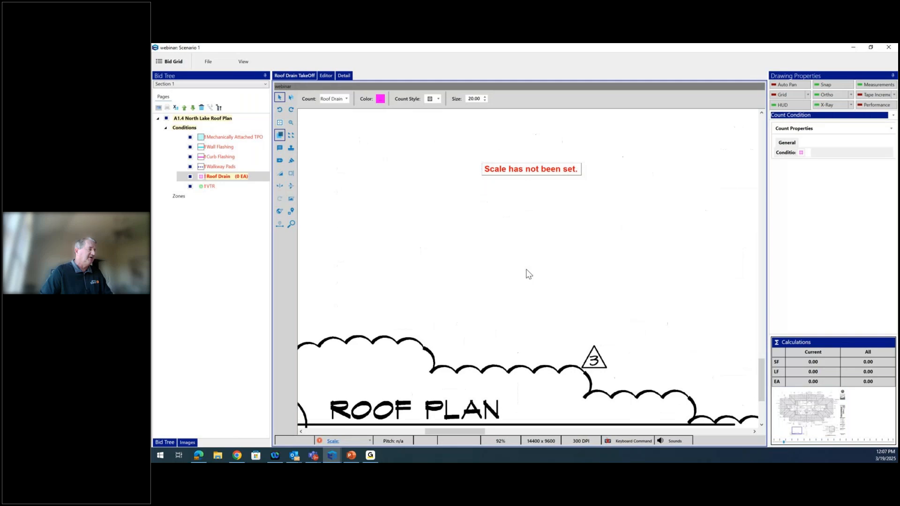
scroll(528, 271, down, 2)
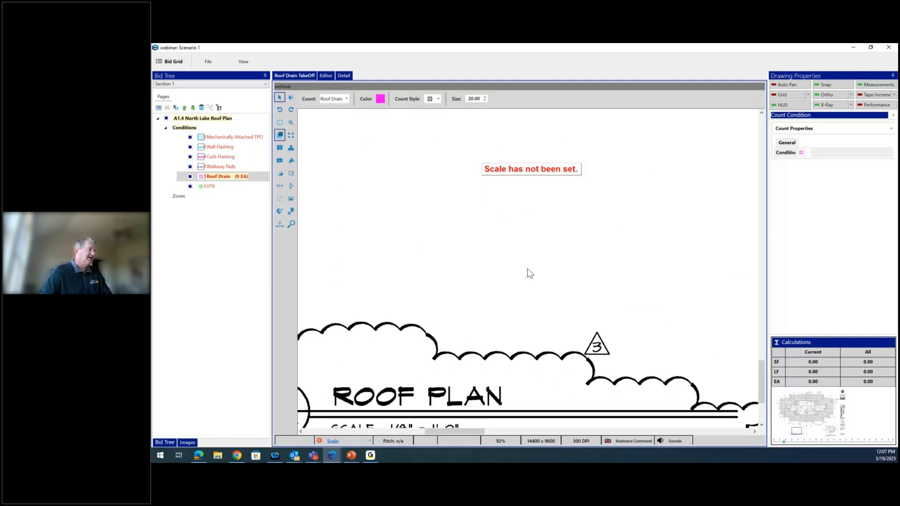
click(281, 124)
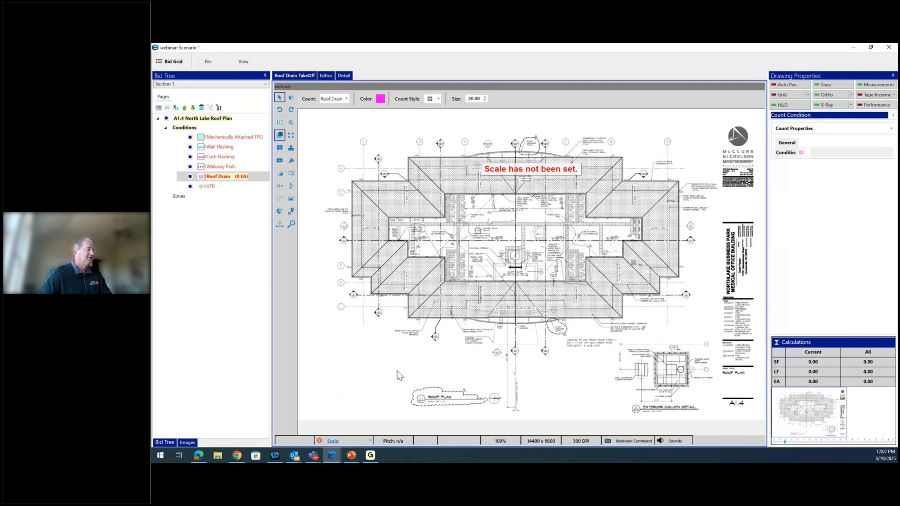
Step: Calculate the drawing scale from two points on the plan using a known distance of 30
click(333, 442)
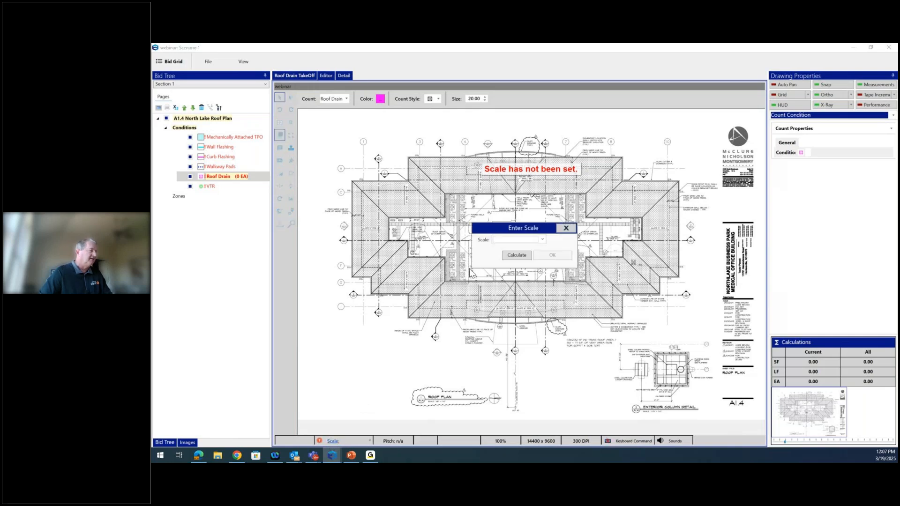
click(507, 257)
click(407, 258)
click(445, 259)
text(30)
click(535, 268)
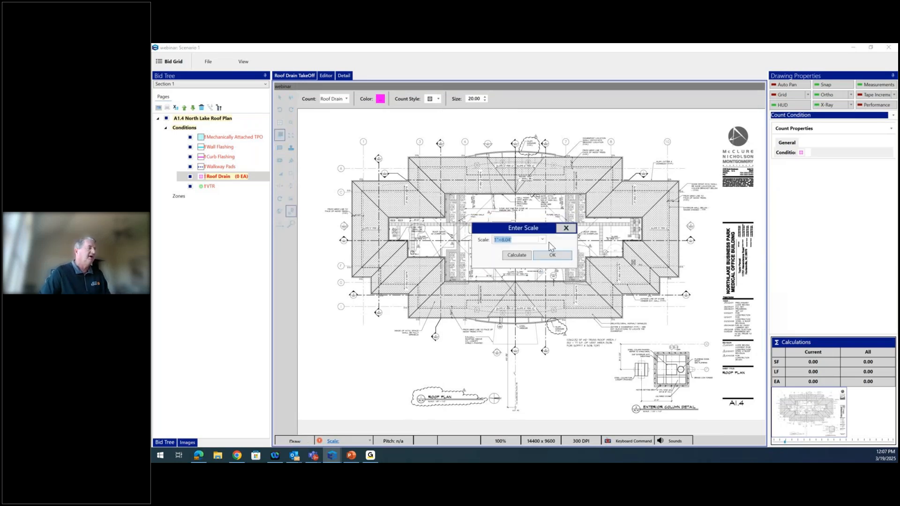
Step: Set the roof plan's scale to the preset 1/8"
click(543, 239)
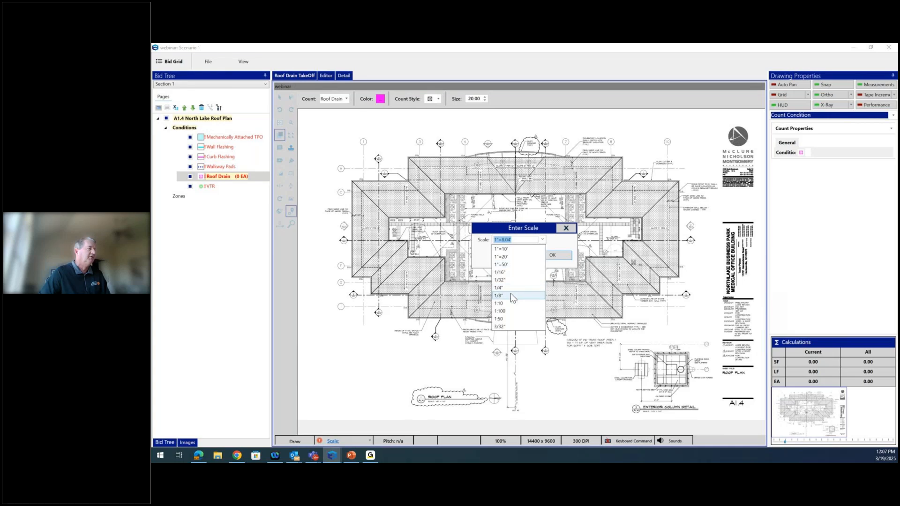
click(511, 296)
click(549, 255)
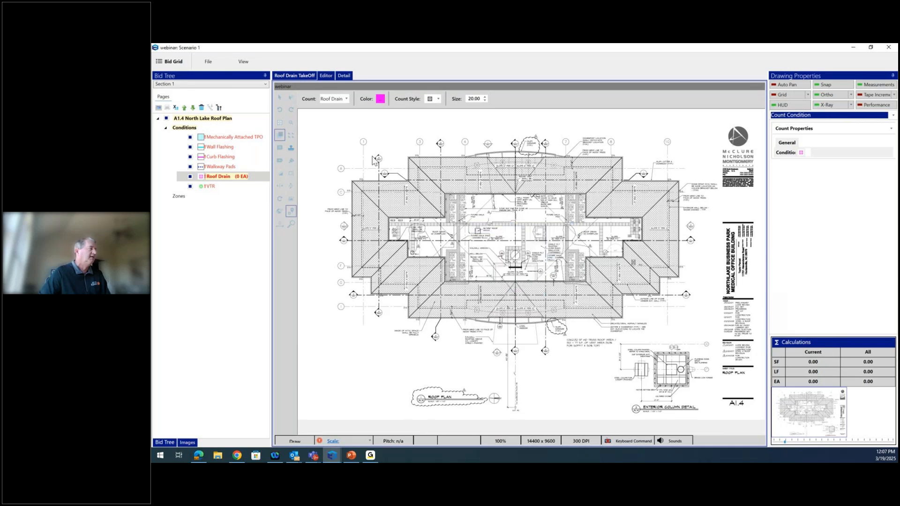
Step: Trace the Mechanically Attached TPO area around the flat central roof's stepped outline, about 11,100 SF
click(258, 136)
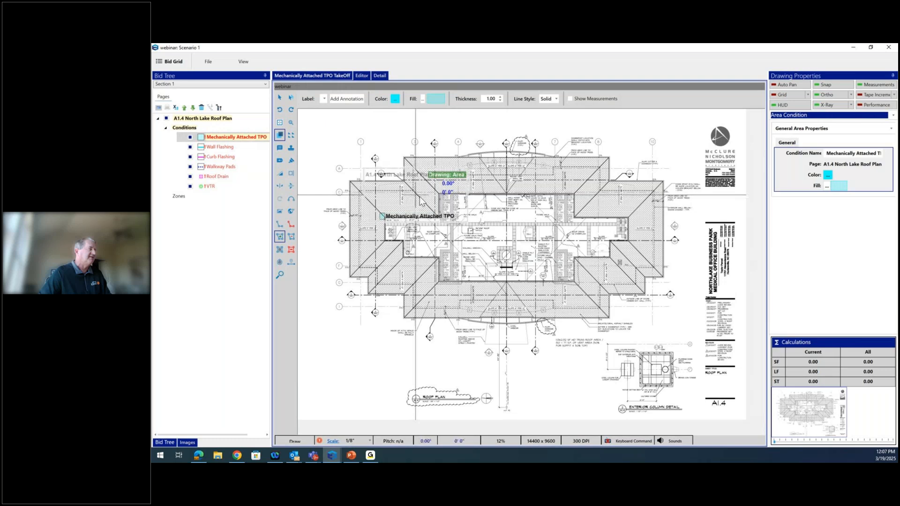
click(438, 195)
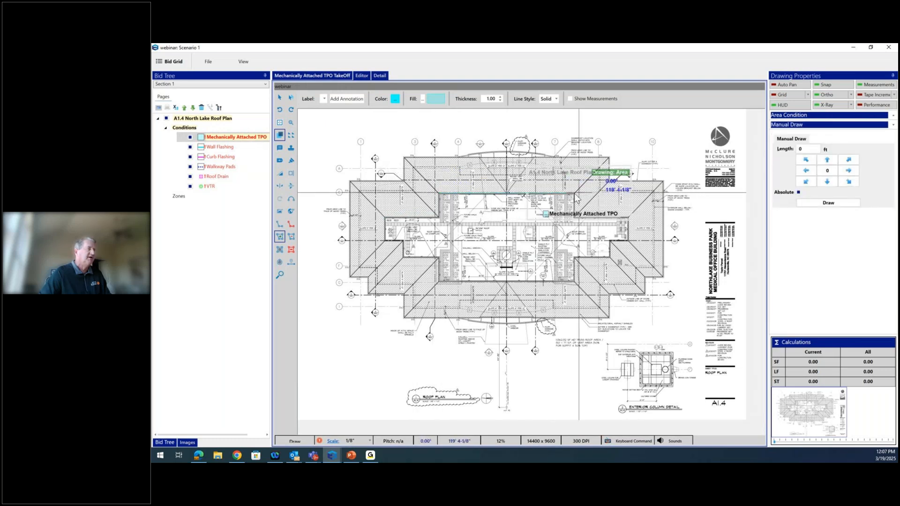
click(575, 194)
click(573, 221)
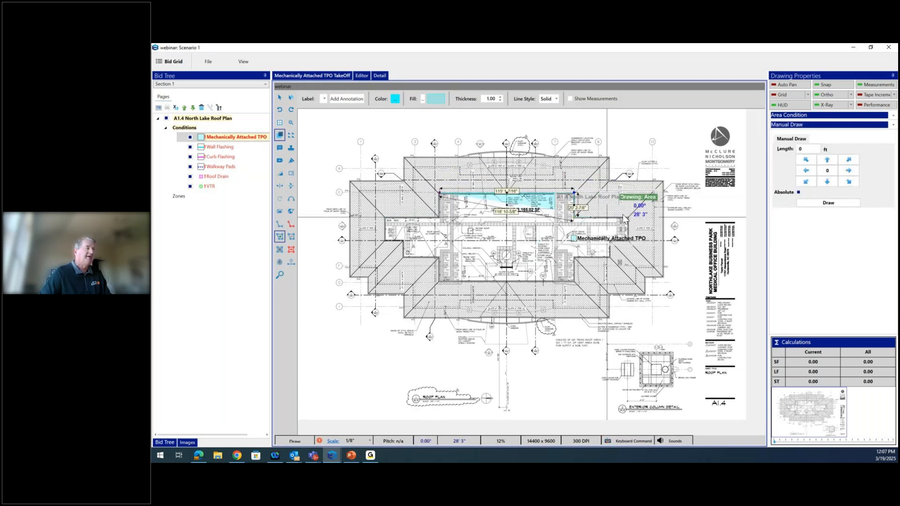
click(629, 218)
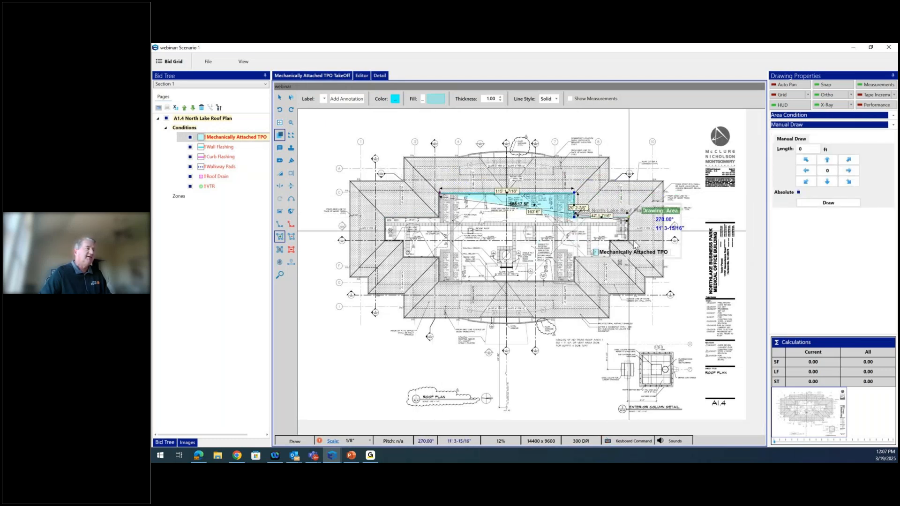
click(629, 240)
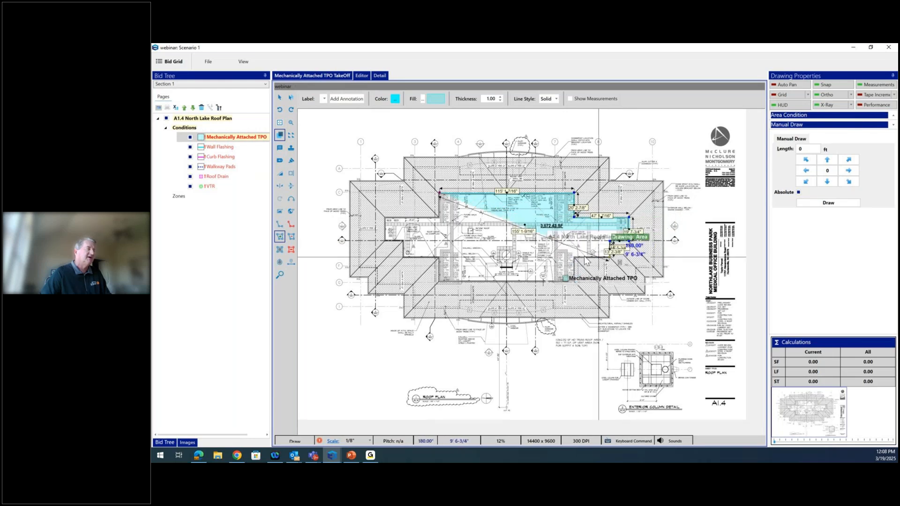
click(611, 241)
click(611, 256)
click(577, 257)
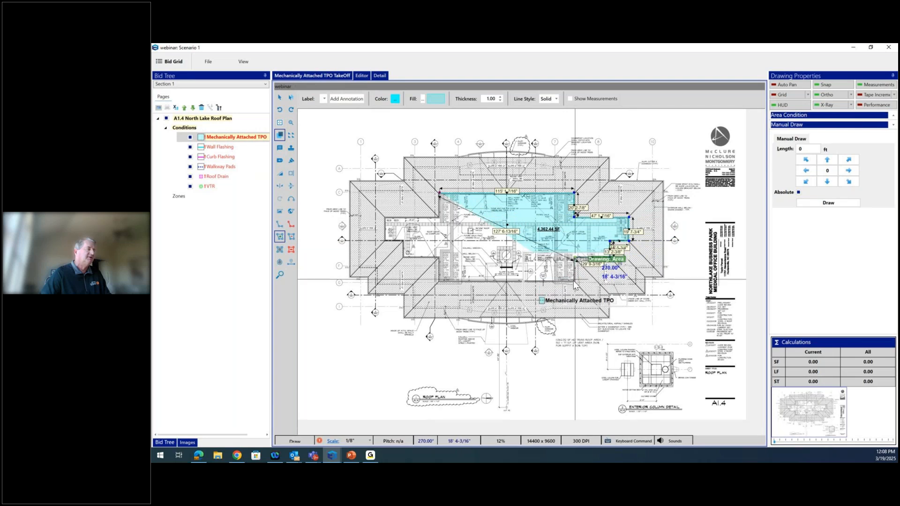
click(575, 282)
click(439, 281)
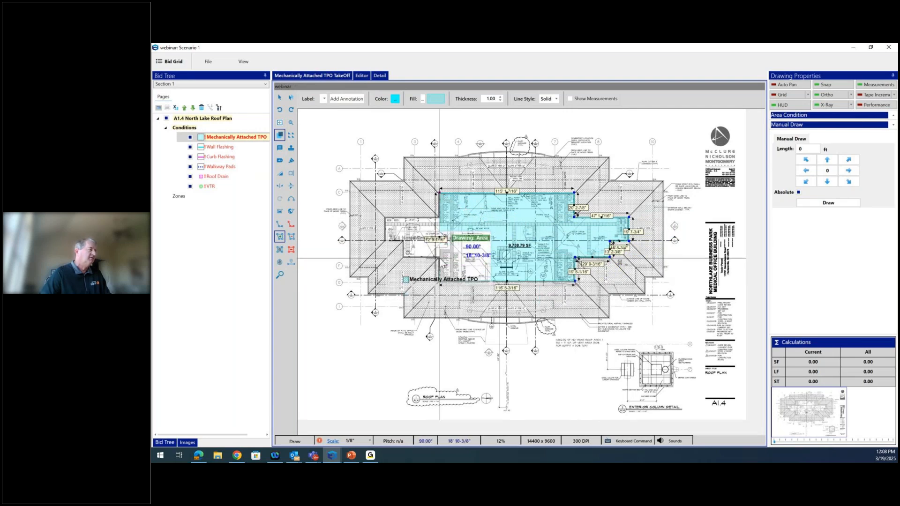
click(425, 260)
click(405, 258)
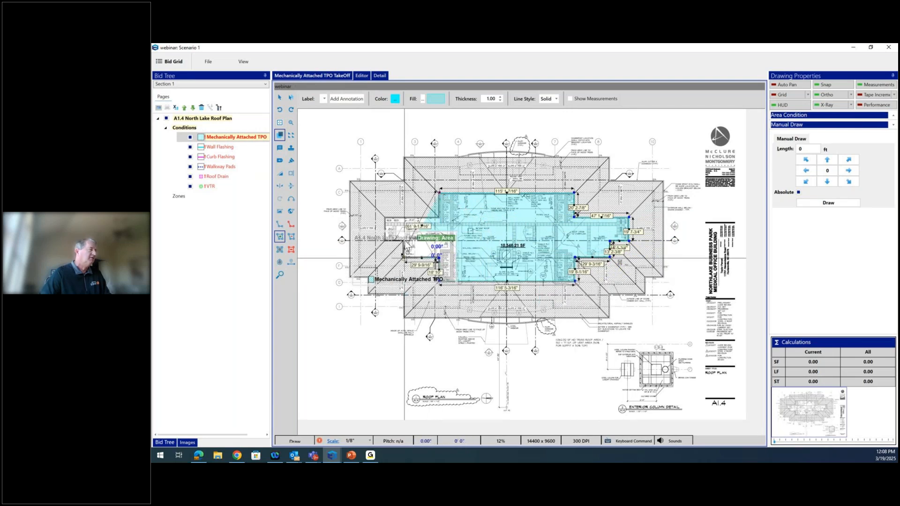
click(399, 247)
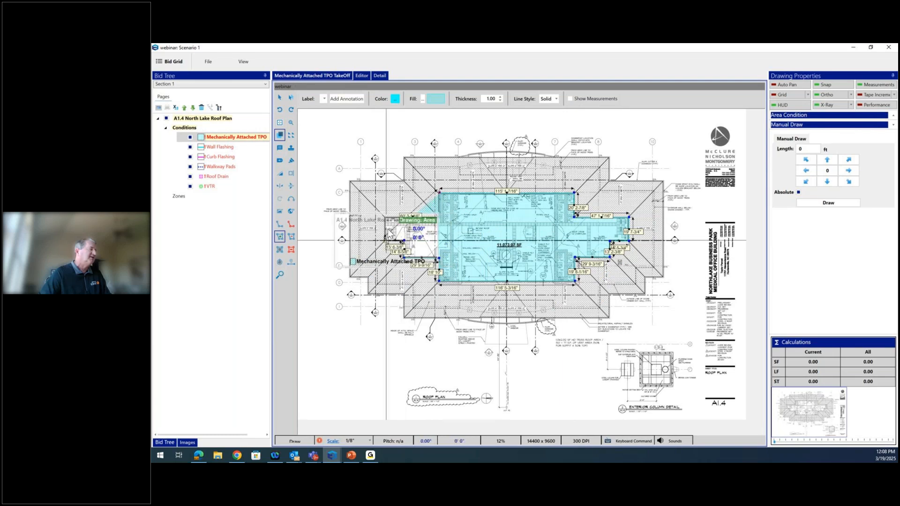
click(386, 241)
click(386, 217)
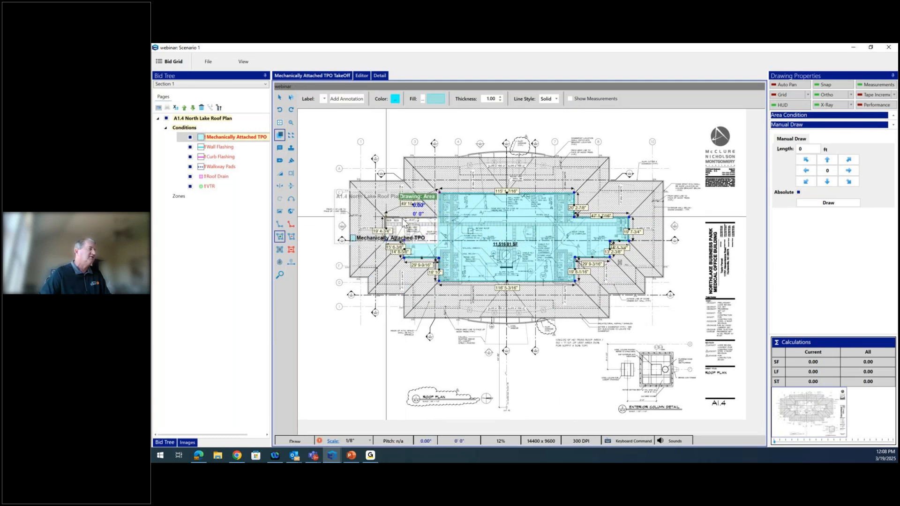
click(439, 224)
click(438, 196)
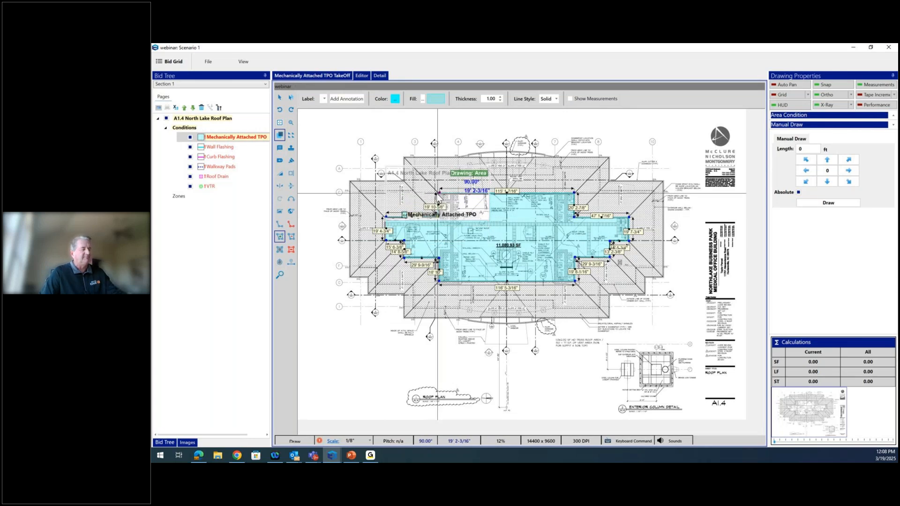
click(437, 196)
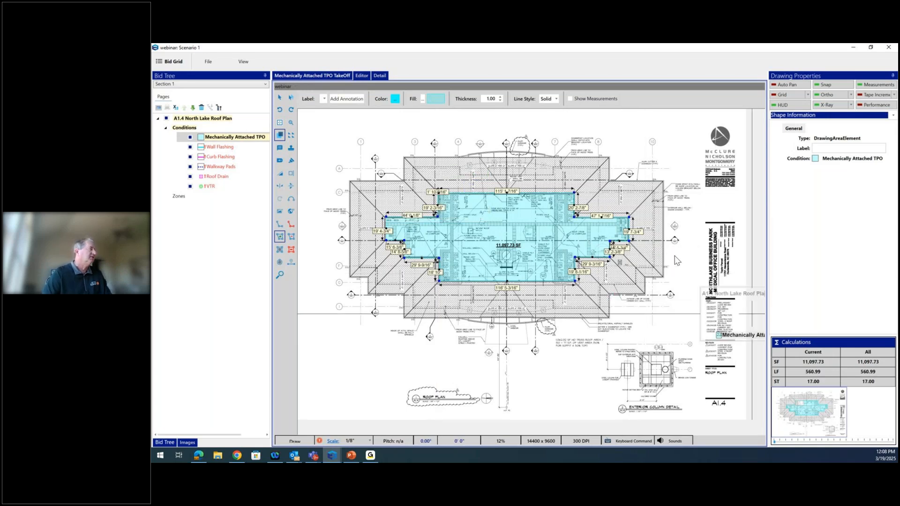
Step: Set the Wall Flashing condition's colour to red
click(220, 147)
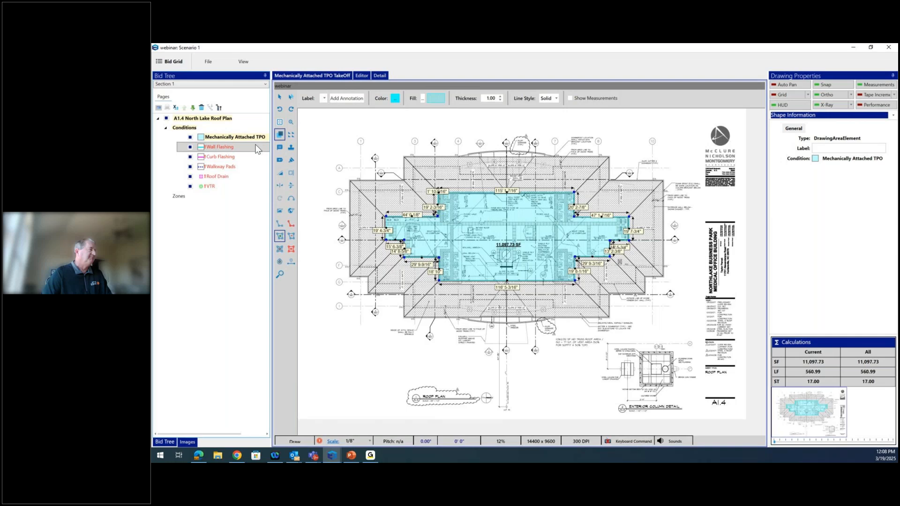
click(396, 99)
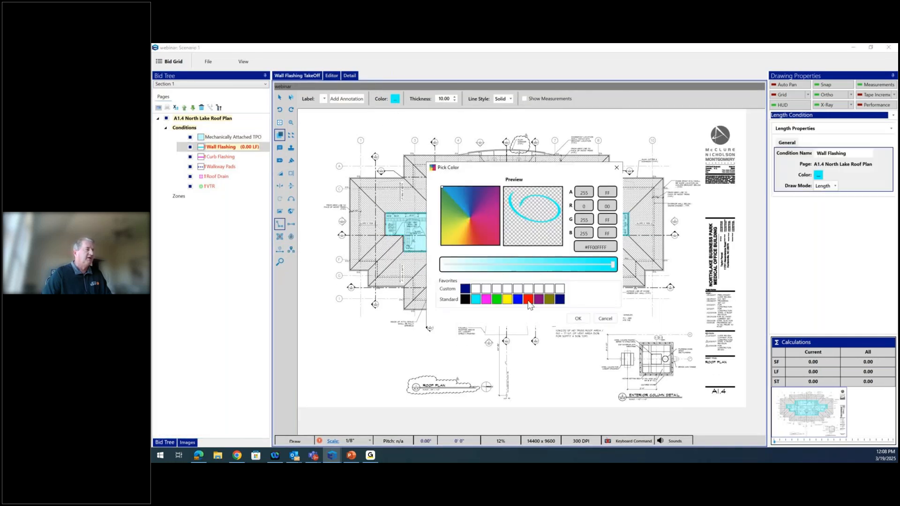
click(532, 301)
click(575, 319)
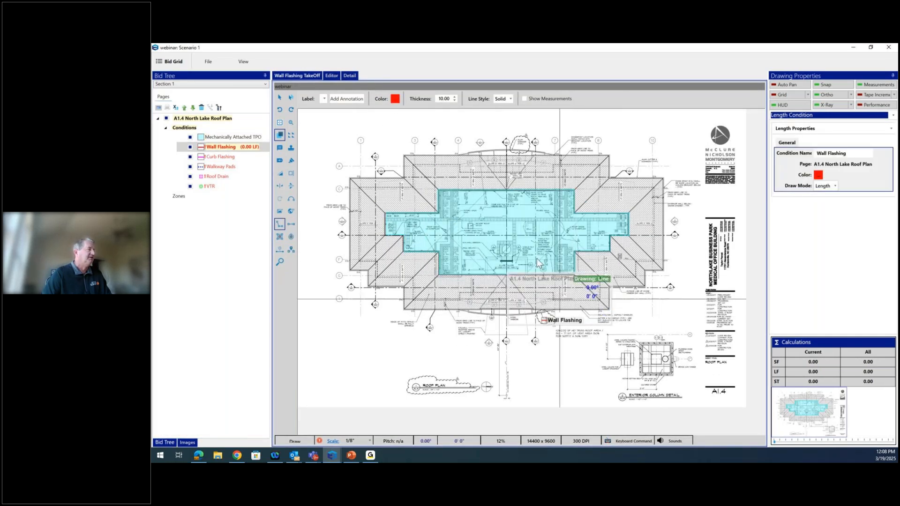
Step: Draw the Wall Flashing line along the full perimeter of the TPO area, about 561 LF
click(439, 191)
click(573, 187)
click(575, 218)
click(628, 218)
click(628, 236)
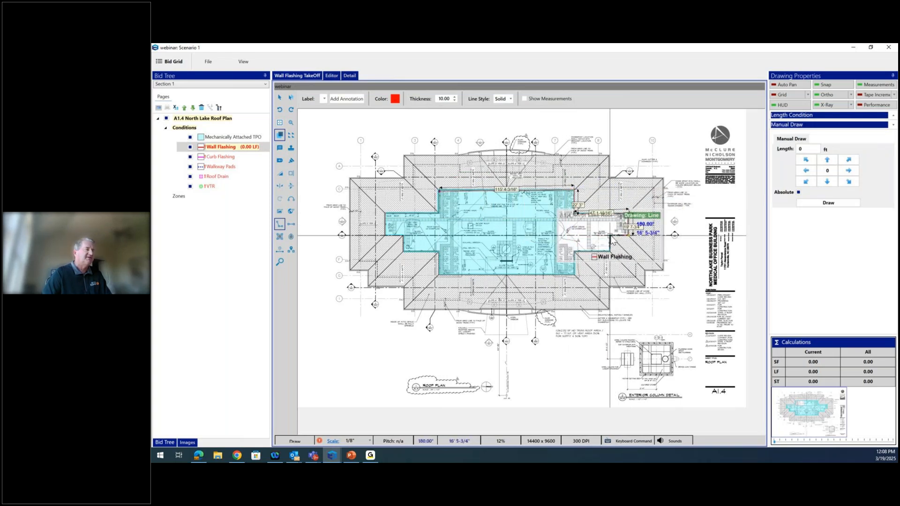
click(610, 237)
click(610, 250)
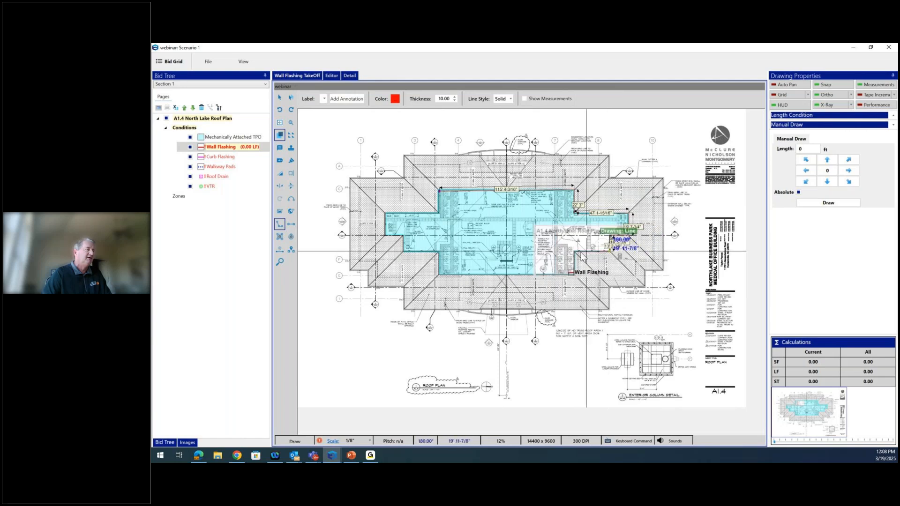
click(576, 254)
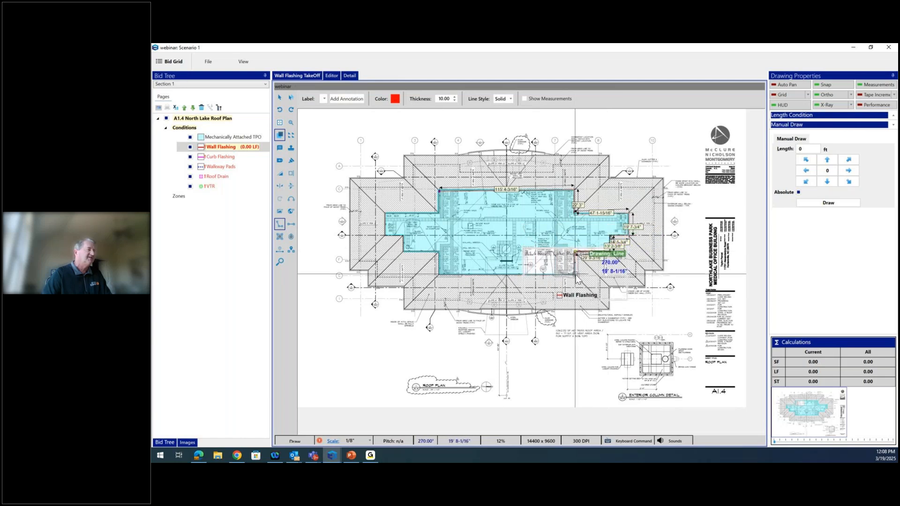
click(576, 275)
click(439, 276)
click(439, 252)
click(402, 252)
click(402, 234)
click(389, 235)
click(387, 214)
click(417, 215)
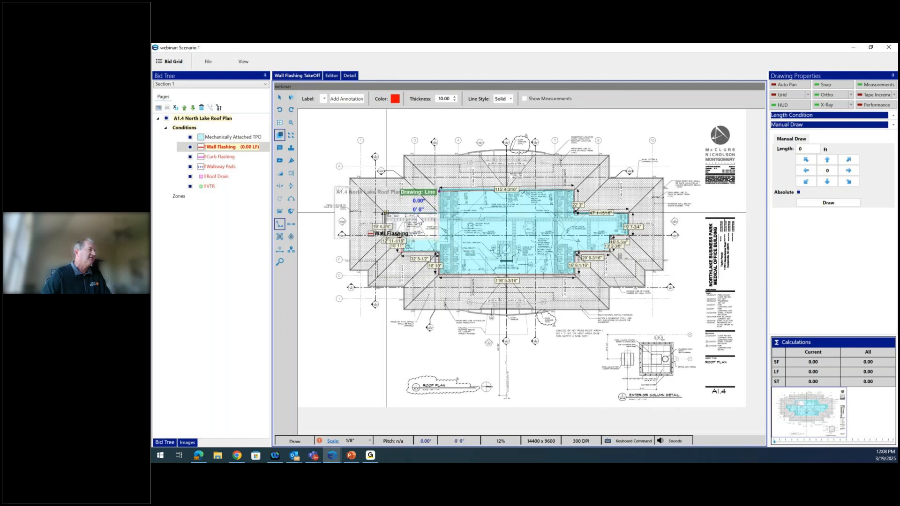
click(439, 214)
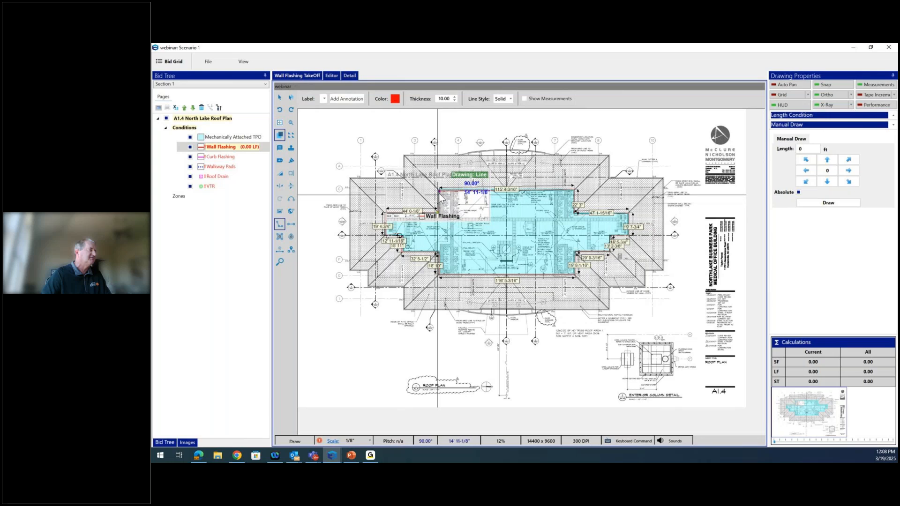
click(439, 192)
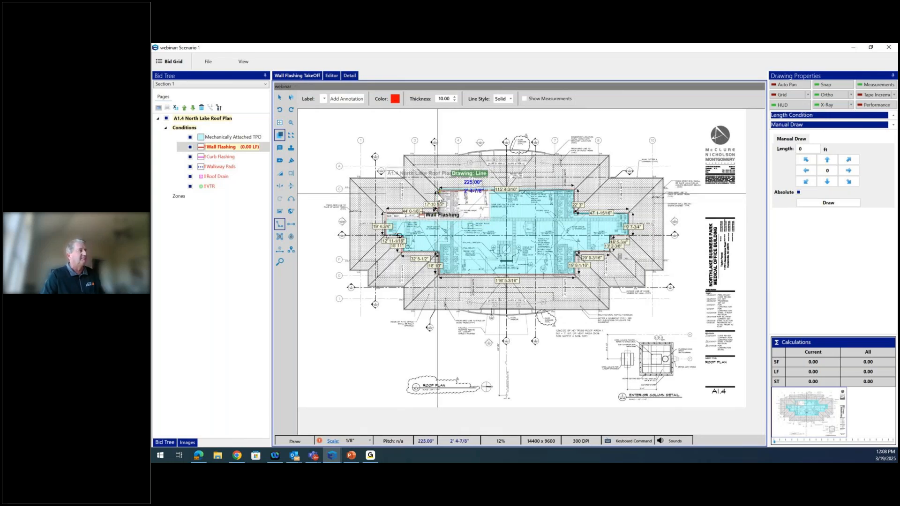
double_click(439, 197)
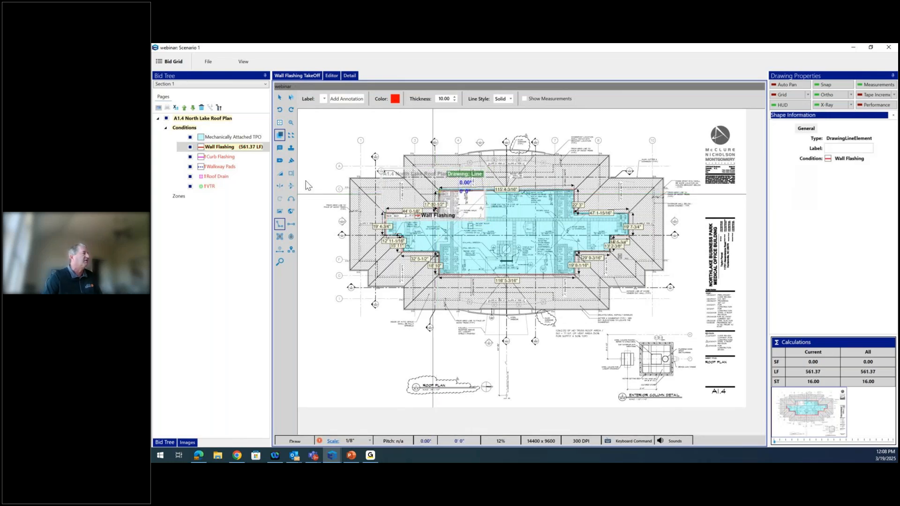
Step: Outline the middle heat pump in the column beside the upper-left inner wall with Curb Flashing, about 15.4 LF
click(238, 156)
scroll(492, 259, up, 3)
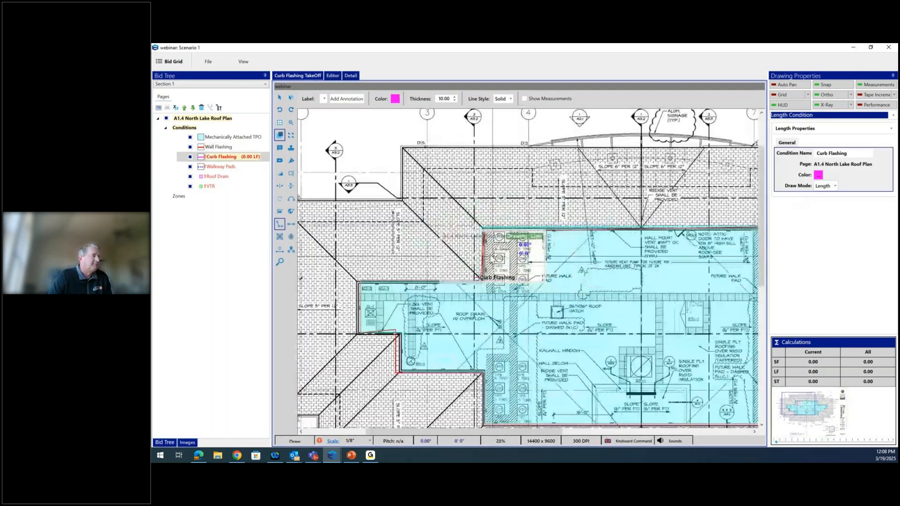
scroll(492, 259, up, 2)
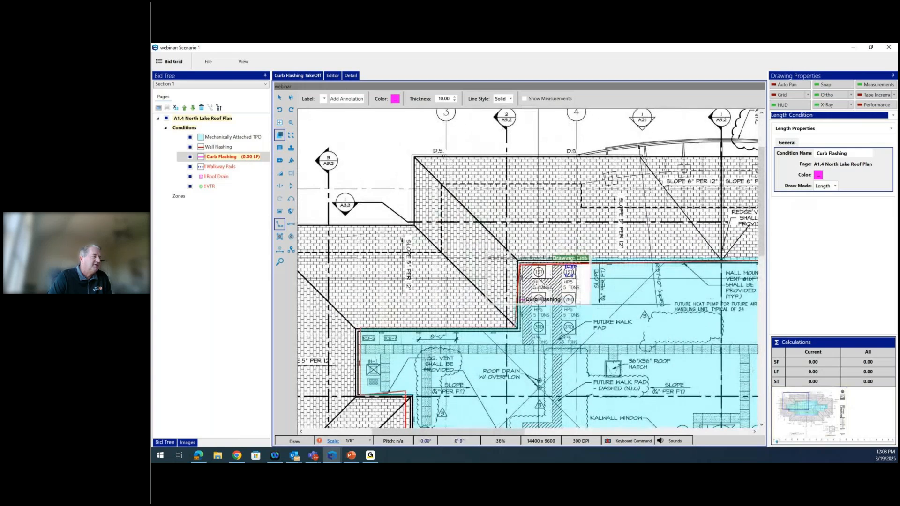
click(520, 263)
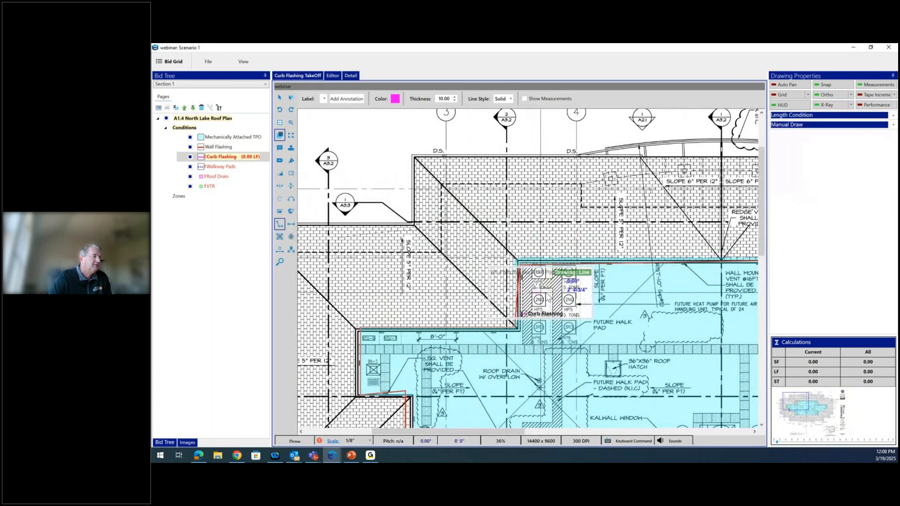
click(547, 299)
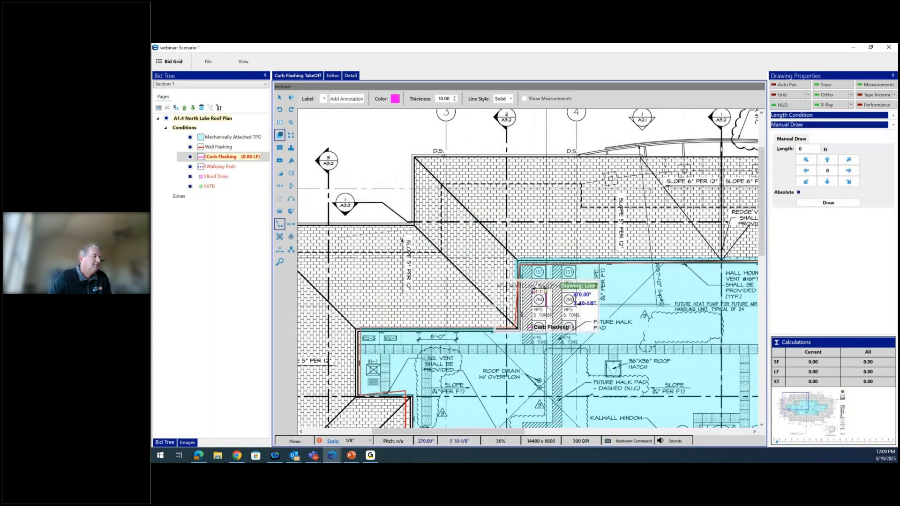
click(547, 302)
click(535, 302)
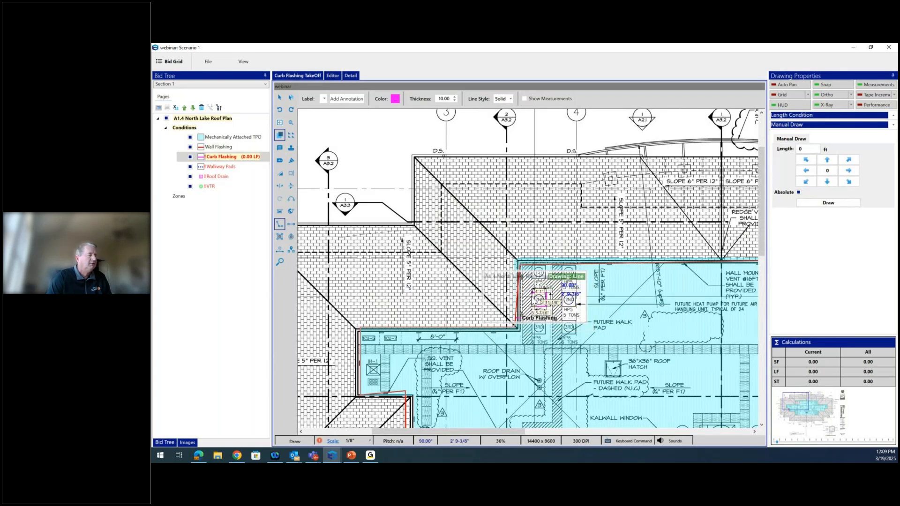
click(534, 299)
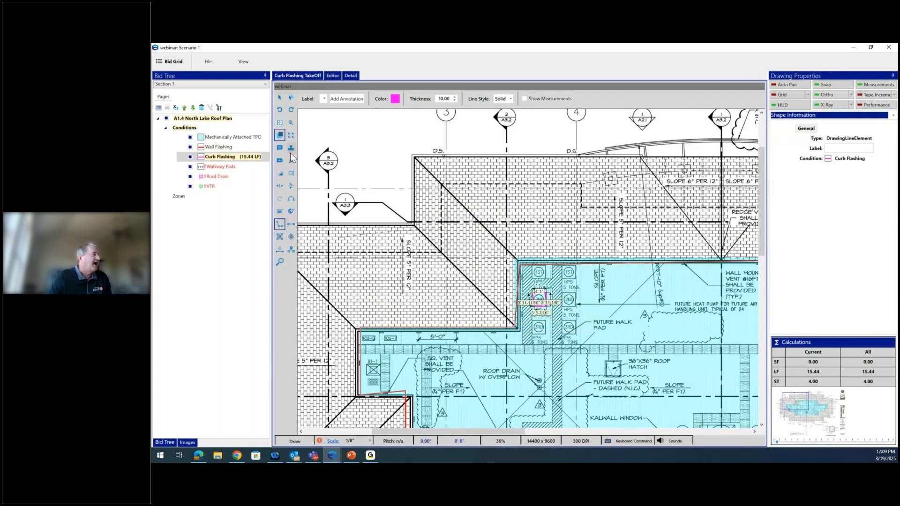
Step: Replicate the curb outline onto the three neighbouring heat pump units and remove the overlapping extra copy
click(291, 136)
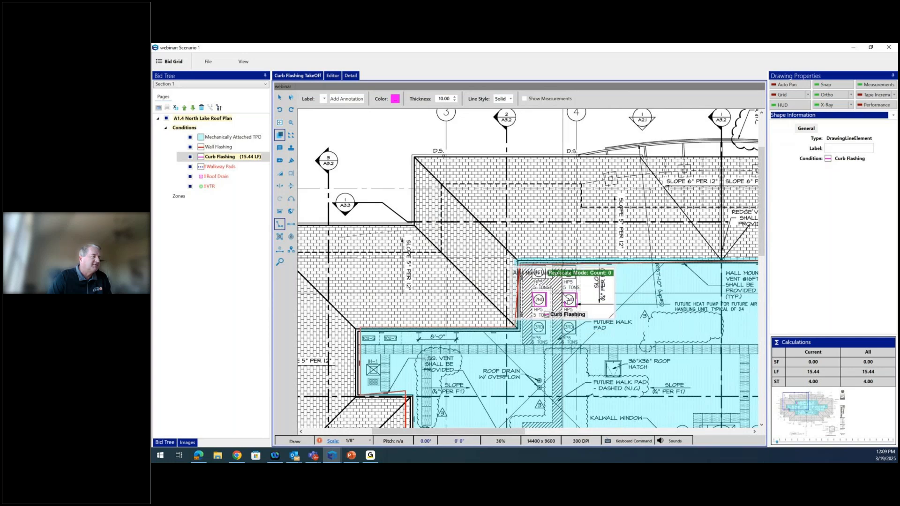
click(563, 296)
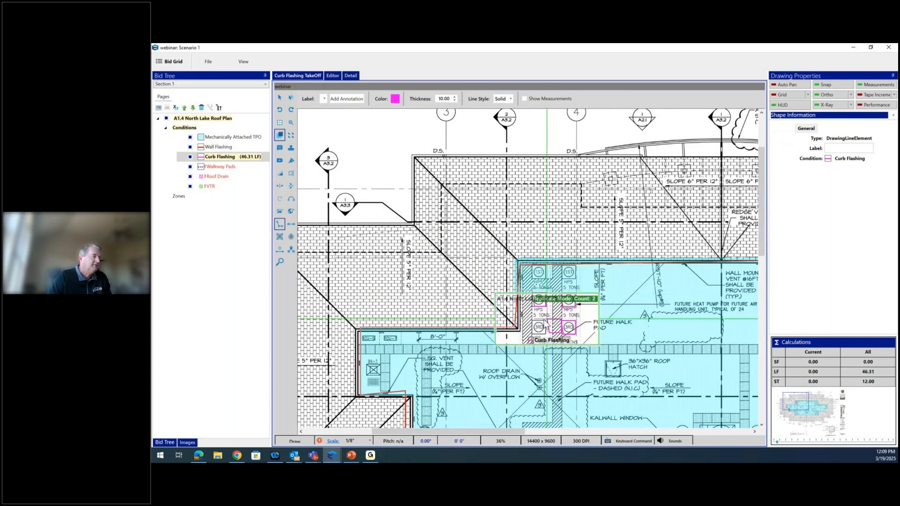
click(563, 302)
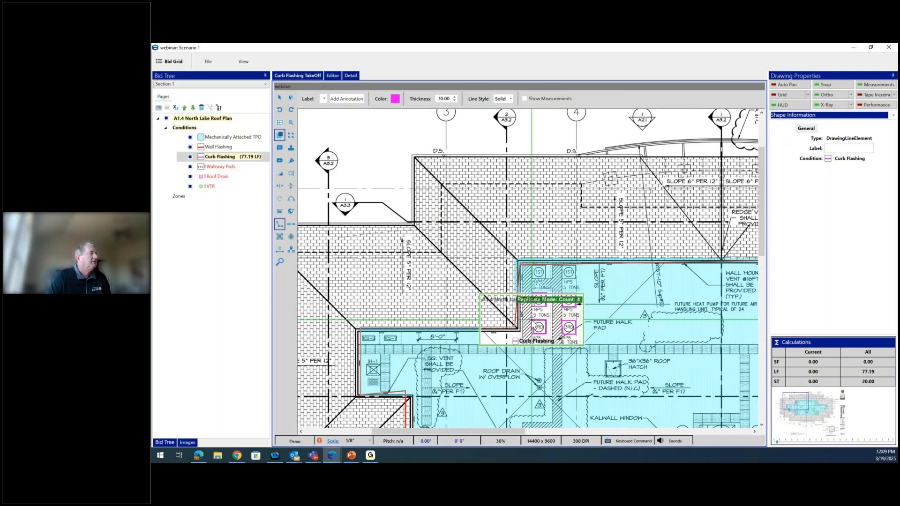
click(531, 319)
click(528, 310)
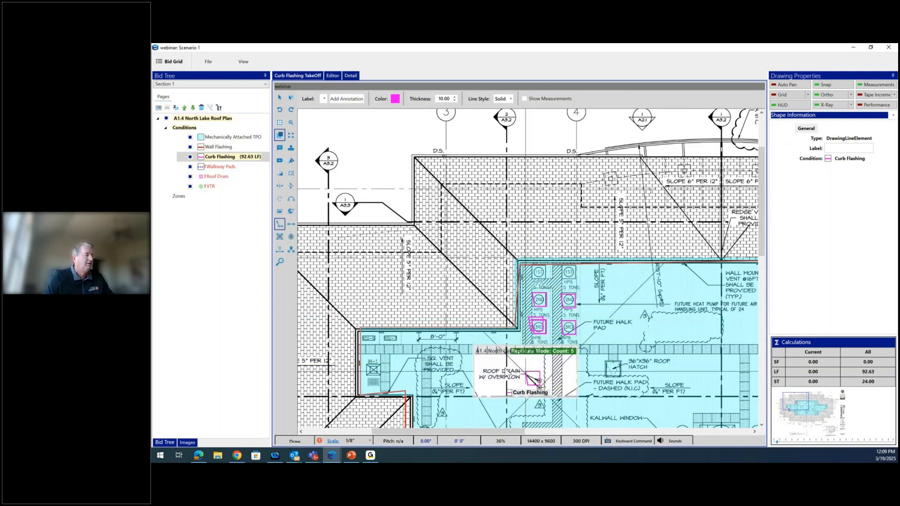
click(515, 323)
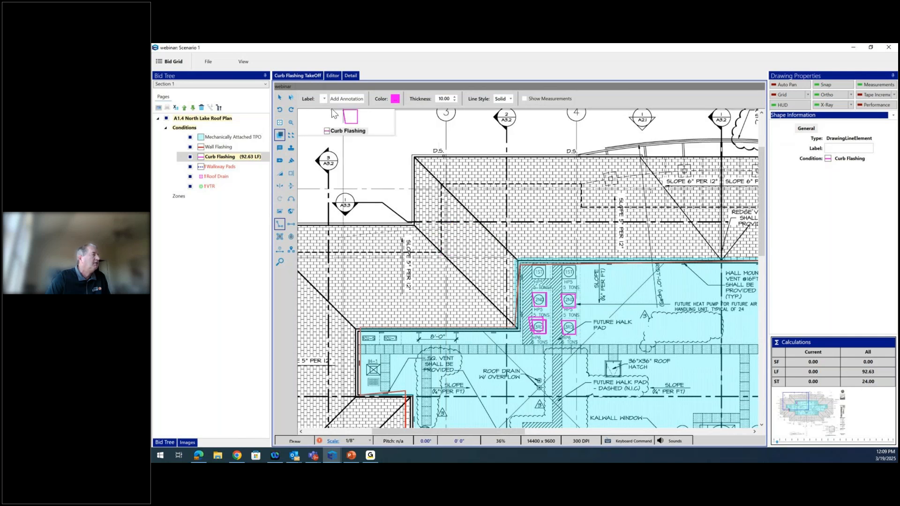
Step: Draw the main Walkway Pads line across the full width of the TPO area, about 196 LF
click(257, 165)
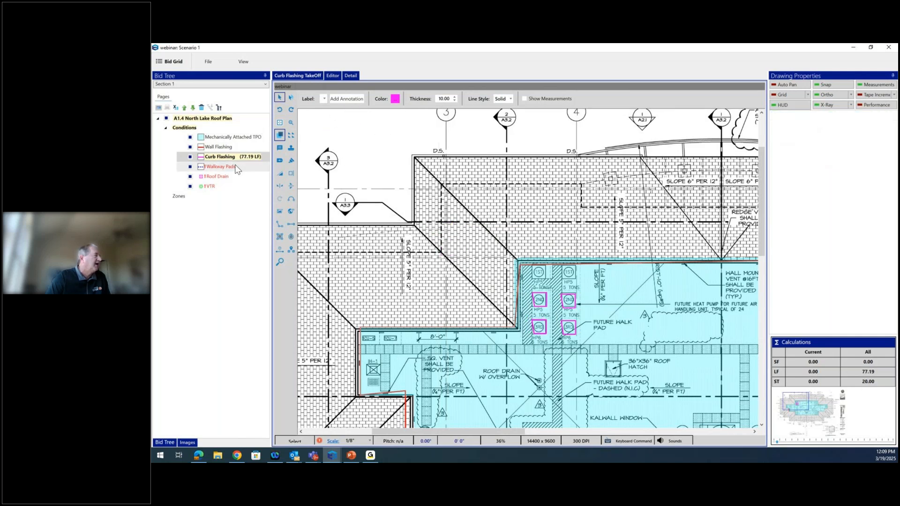
click(280, 122)
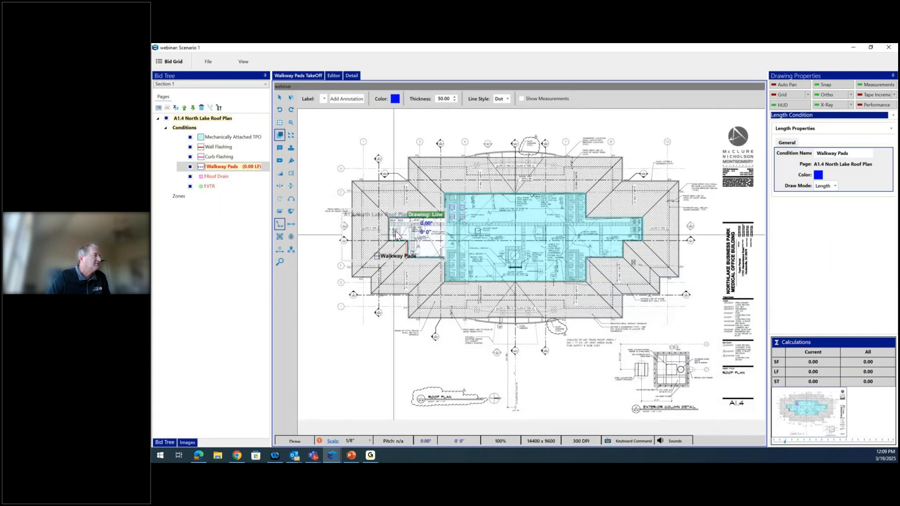
click(396, 226)
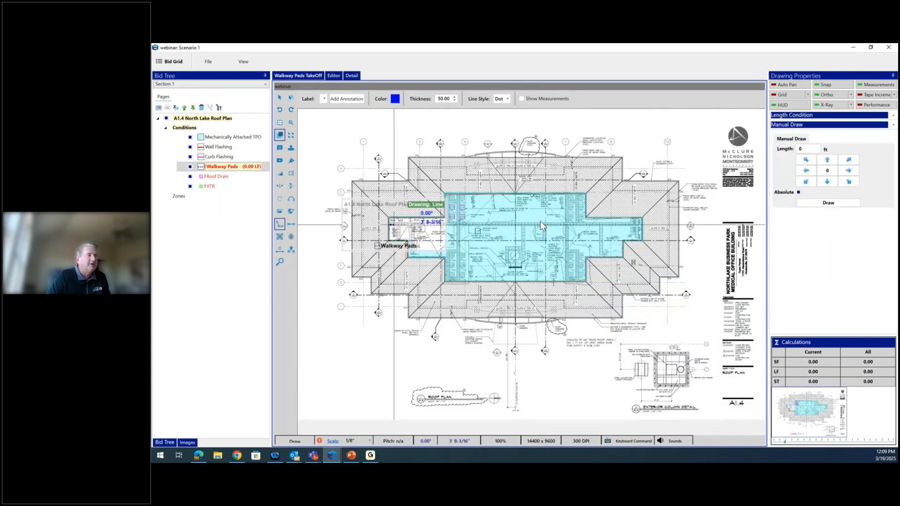
double_click(629, 224)
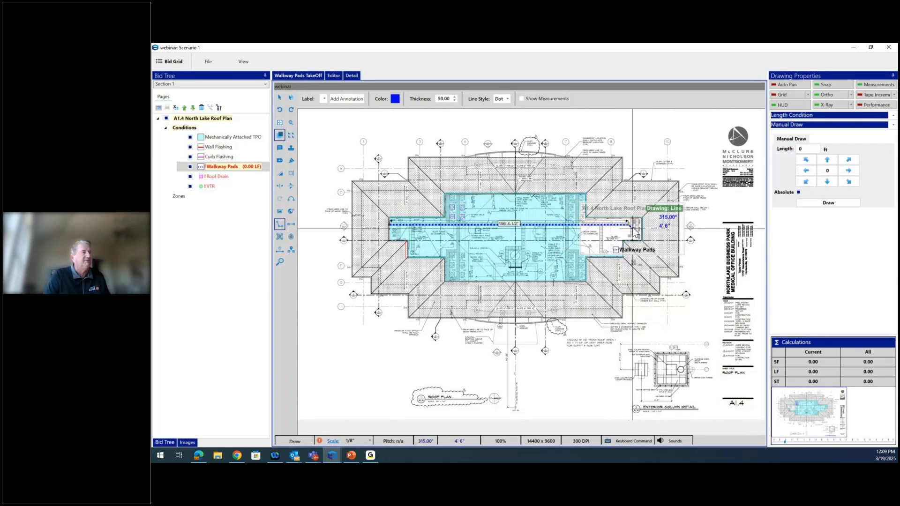
Step: Draw three Walkway Pads branches down from the main walkway: about 25 LF at the right, 33 LF in the middle and 23 LF at the left
click(604, 225)
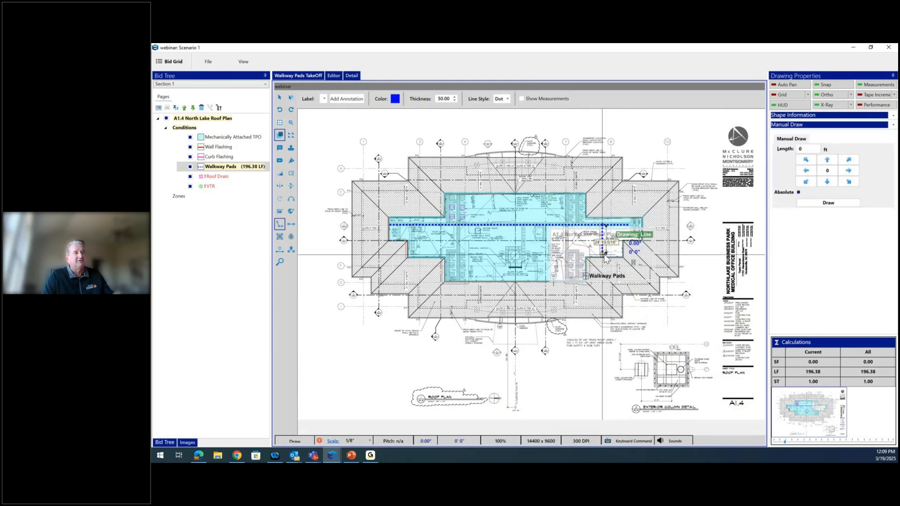
double_click(606, 259)
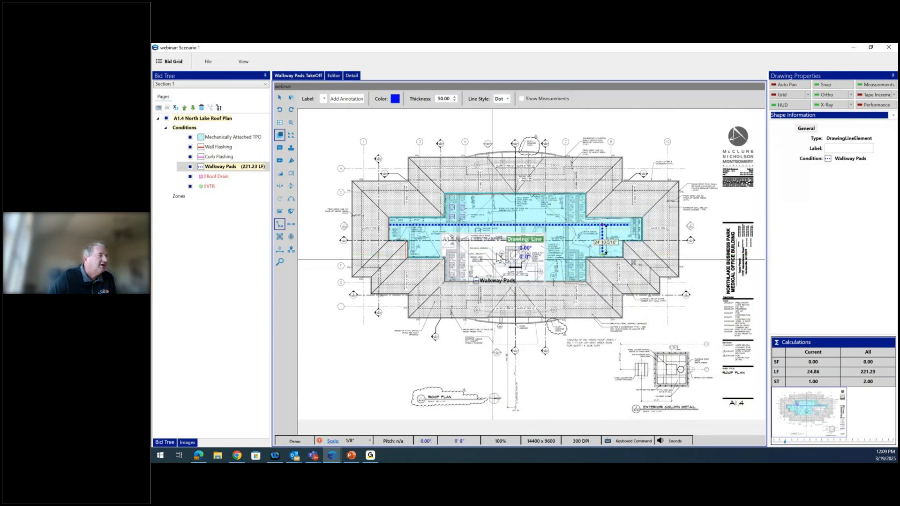
click(526, 226)
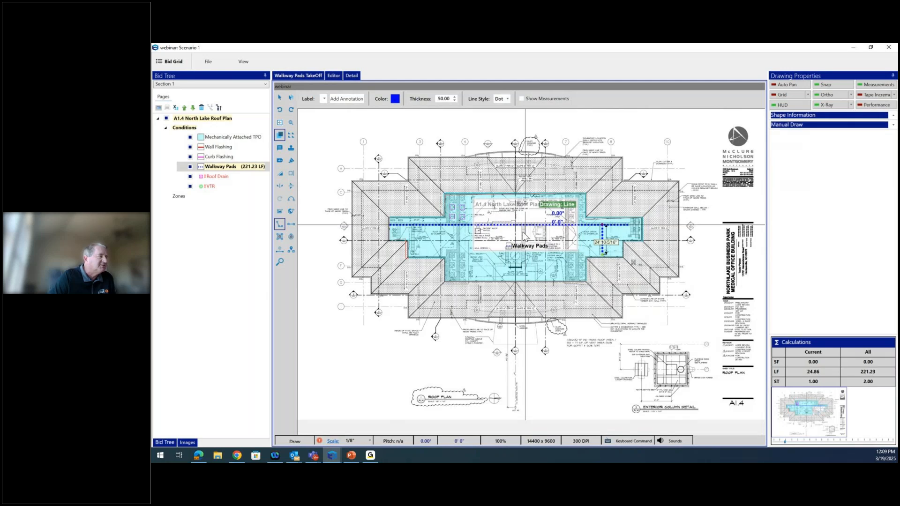
double_click(530, 268)
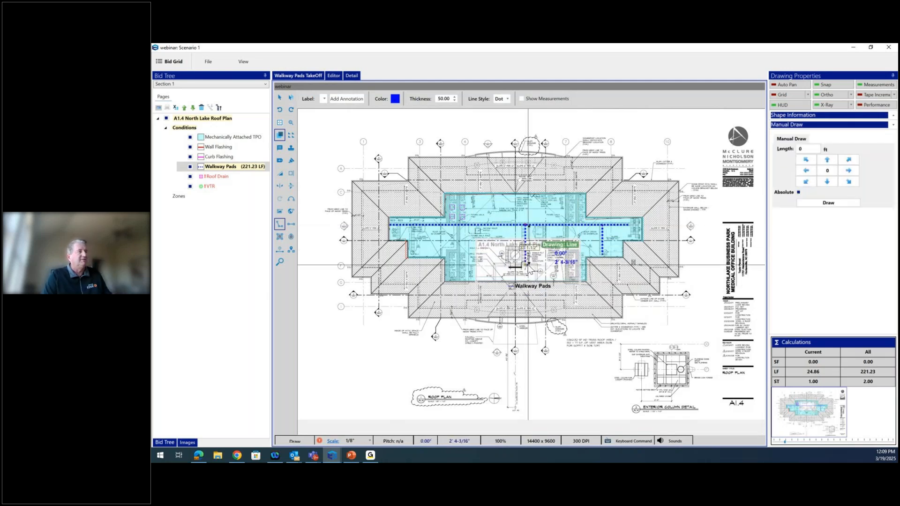
click(414, 226)
double_click(414, 253)
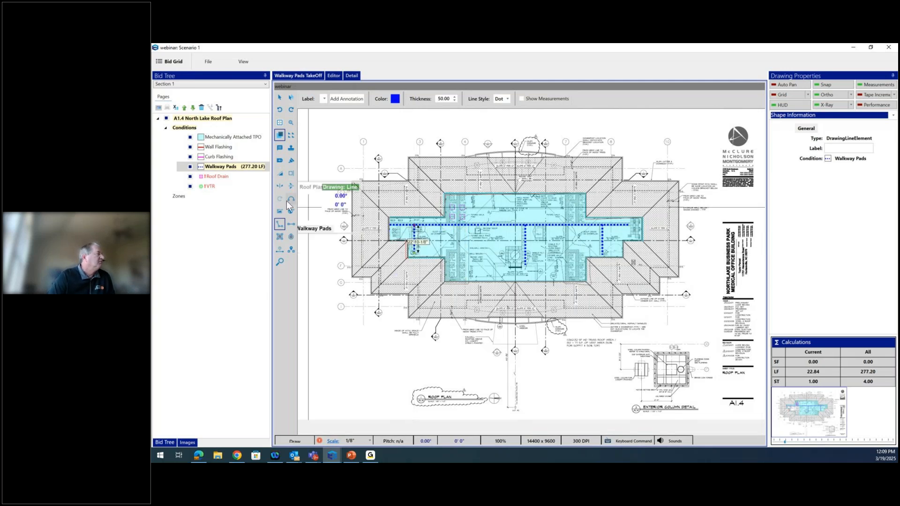
Step: Mark the four roof drains on the TPO area with the Roof Drain count, two on each side of the centre
click(242, 177)
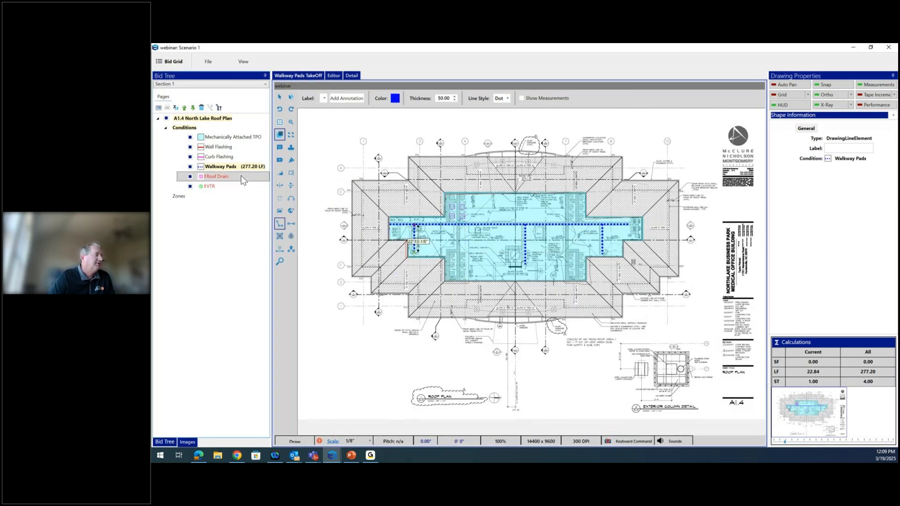
click(436, 264)
click(444, 243)
click(569, 234)
click(570, 248)
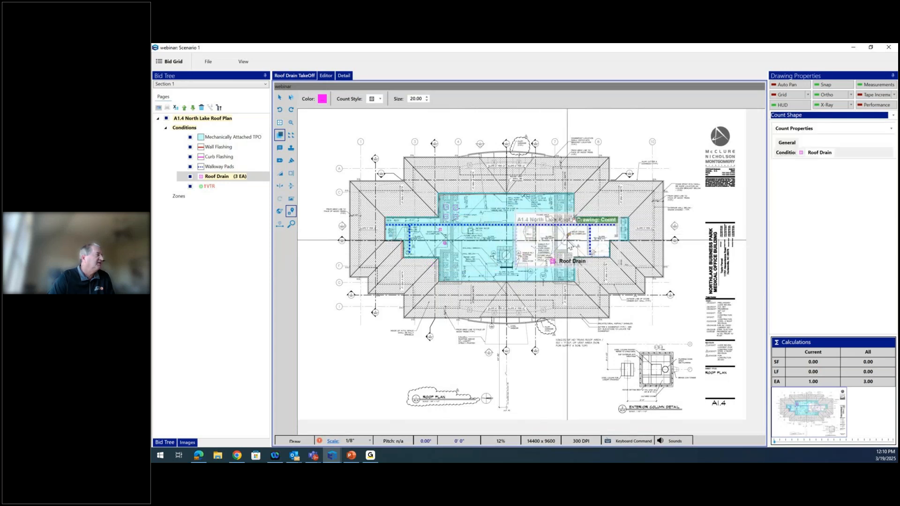
Step: Mark five vent pipes across the TPO area with the VTR count
click(221, 186)
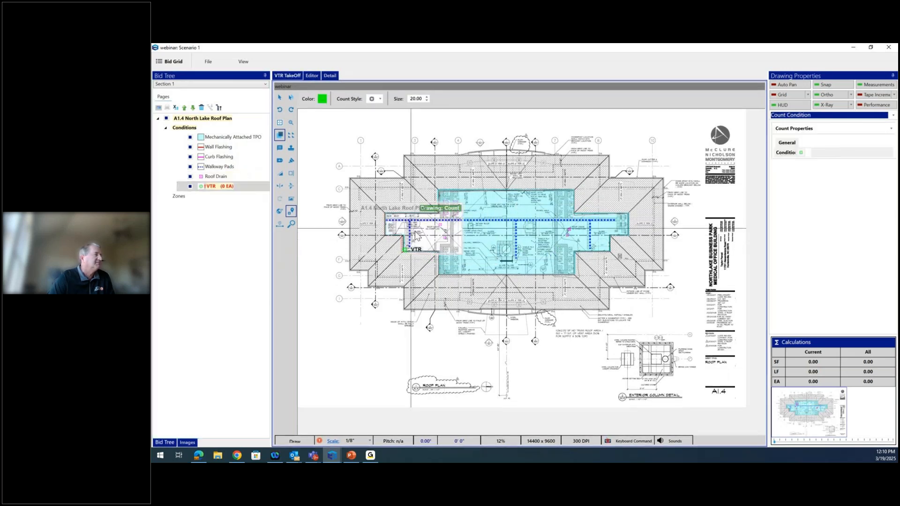
click(508, 247)
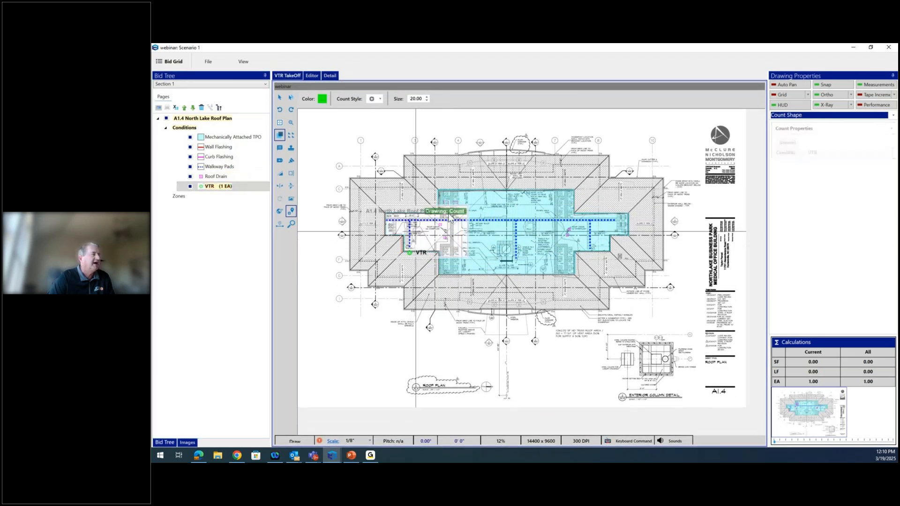
click(537, 208)
click(603, 236)
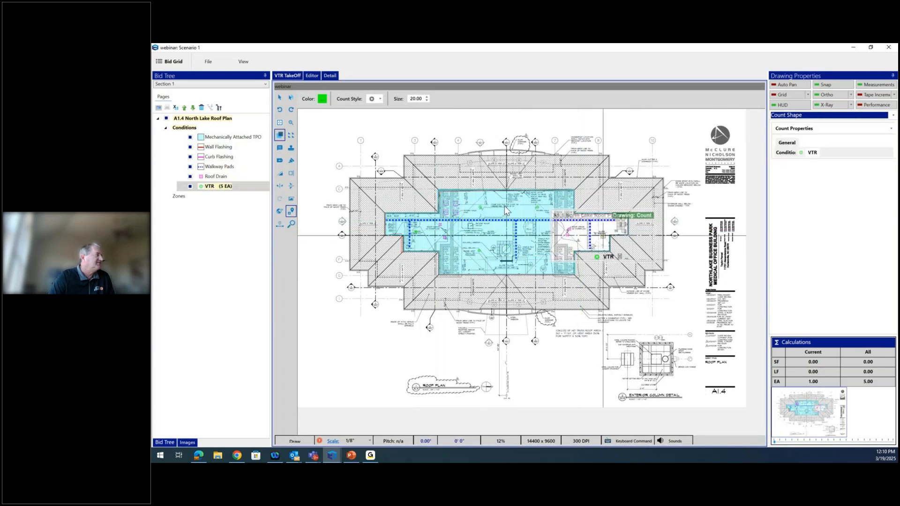
Step: Highlight a rectangular area in yellow over the upper-left corner of the roof plan
click(291, 161)
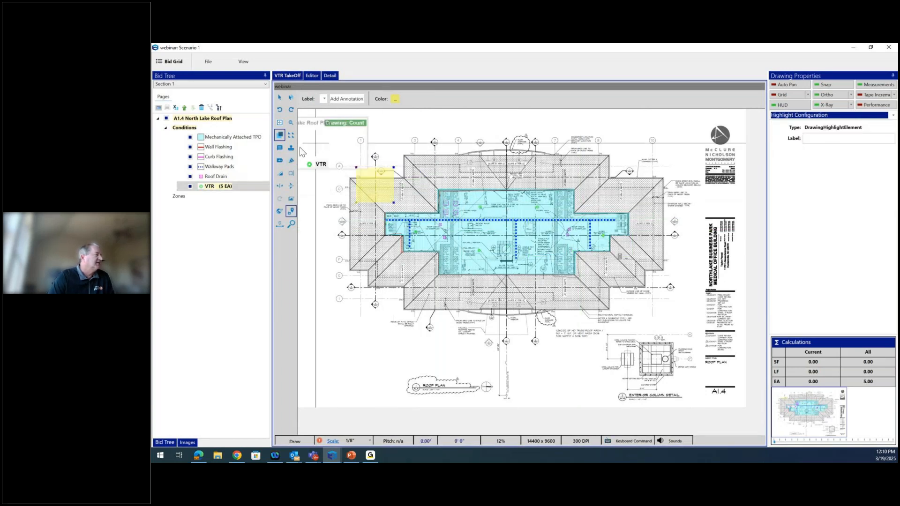
Step: Try adding a text label and an arrow annotation on the TPO area
click(281, 148)
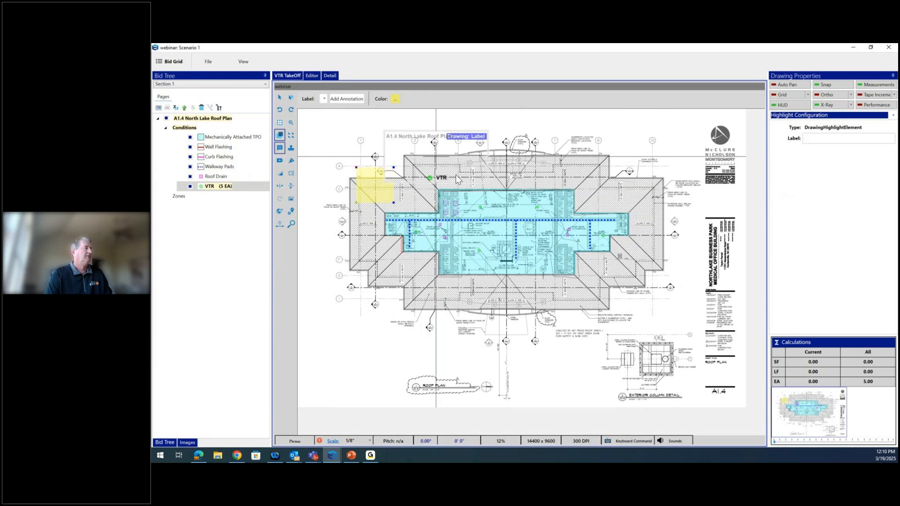
click(488, 202)
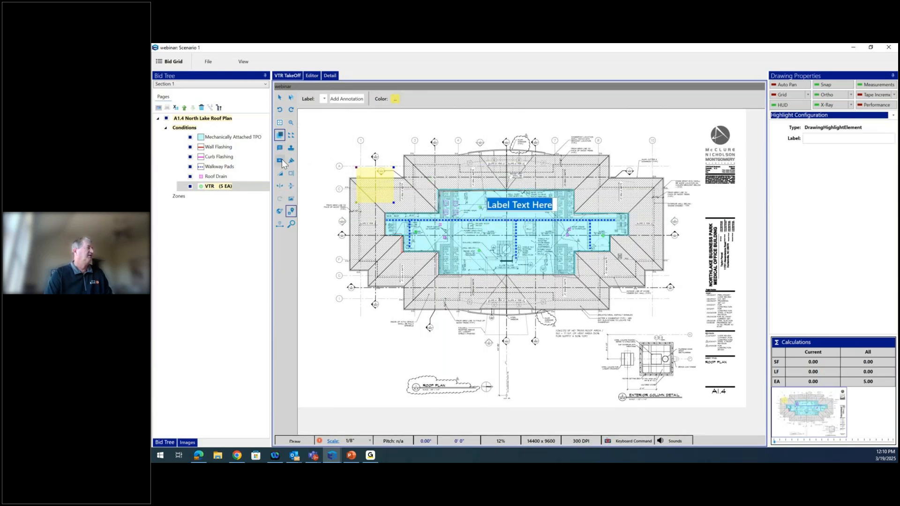
click(279, 160)
click(464, 222)
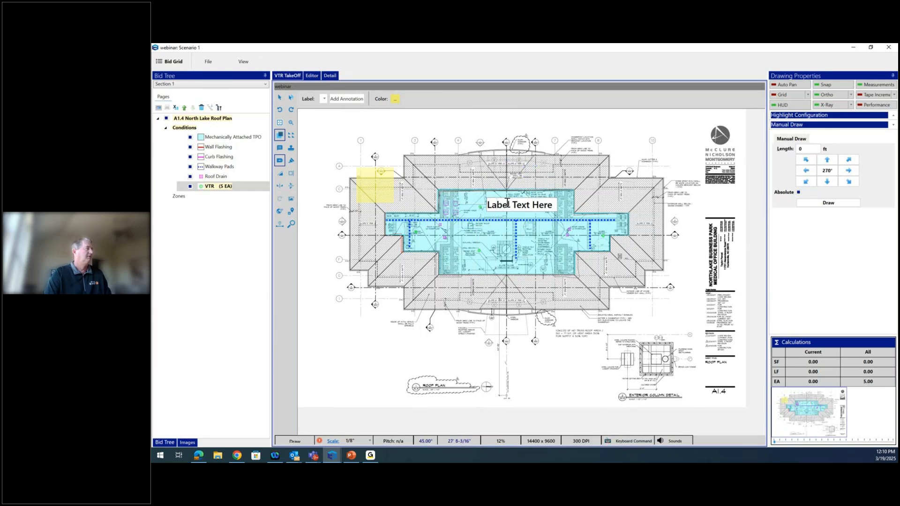
click(218, 138)
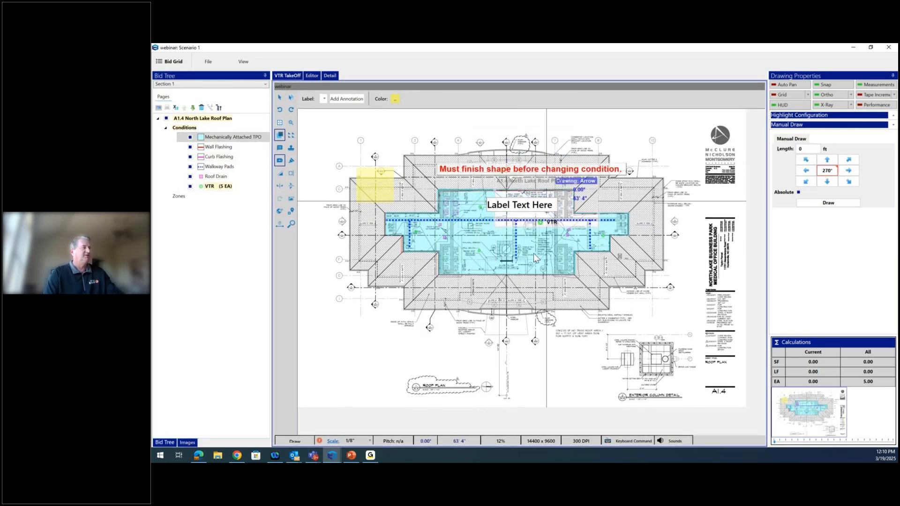
key(Escape)
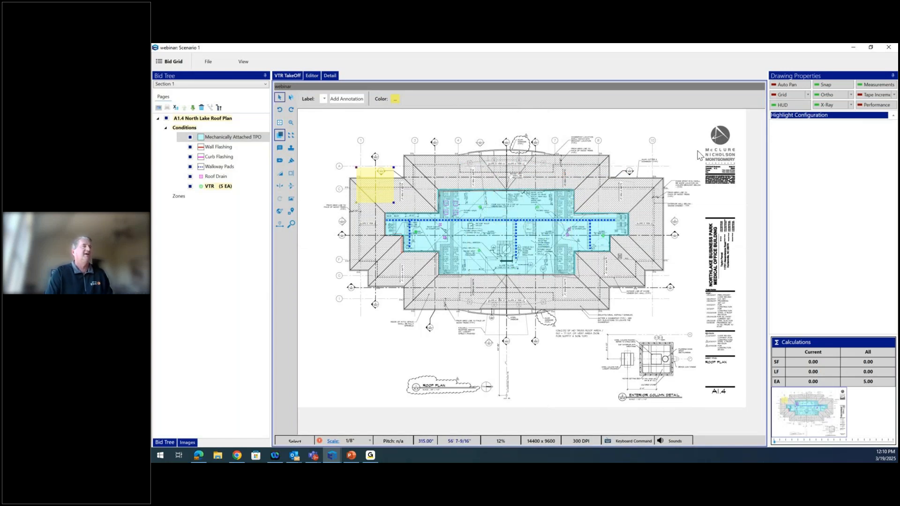
Step: Leave the takeoff for the page's conditions list and open the material pricing for the entire scenario
click(854, 49)
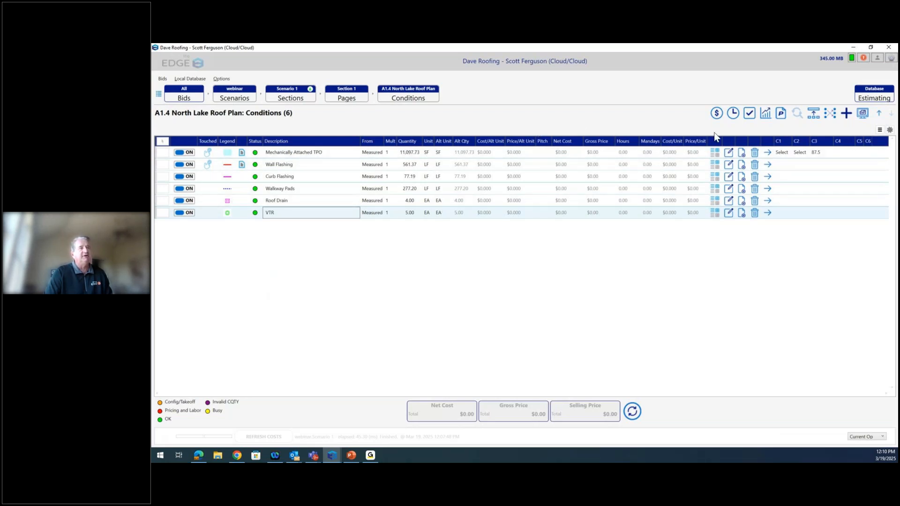
click(717, 114)
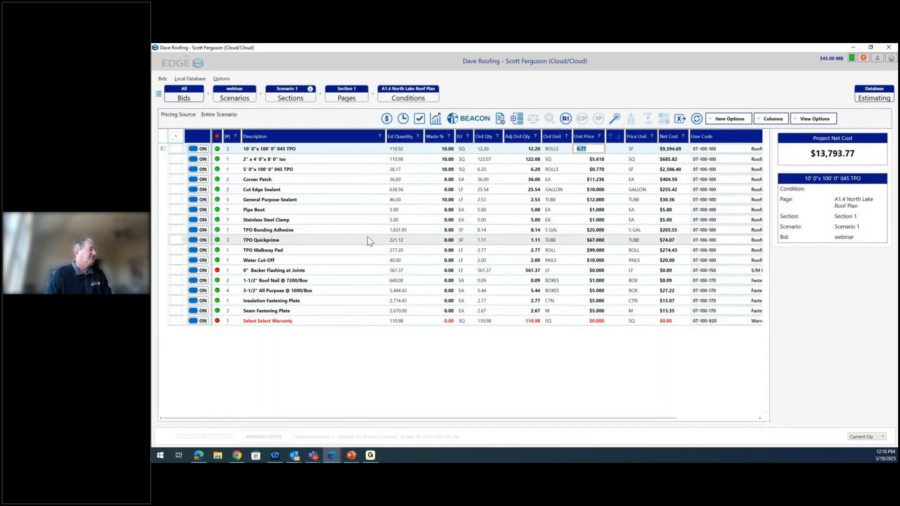
Step: Set the unit price of the 0" Backer Flashing at Joints to $8 and turn off the Select Warranty item
click(333, 273)
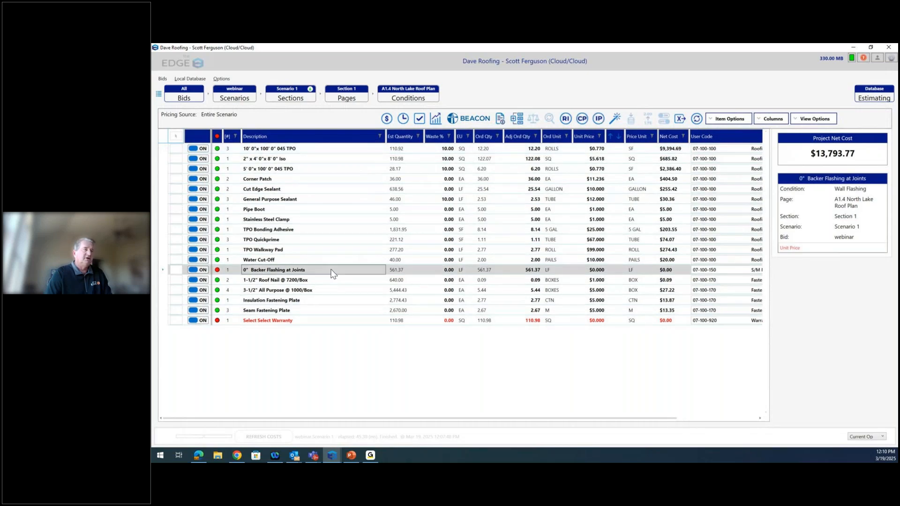
click(601, 269)
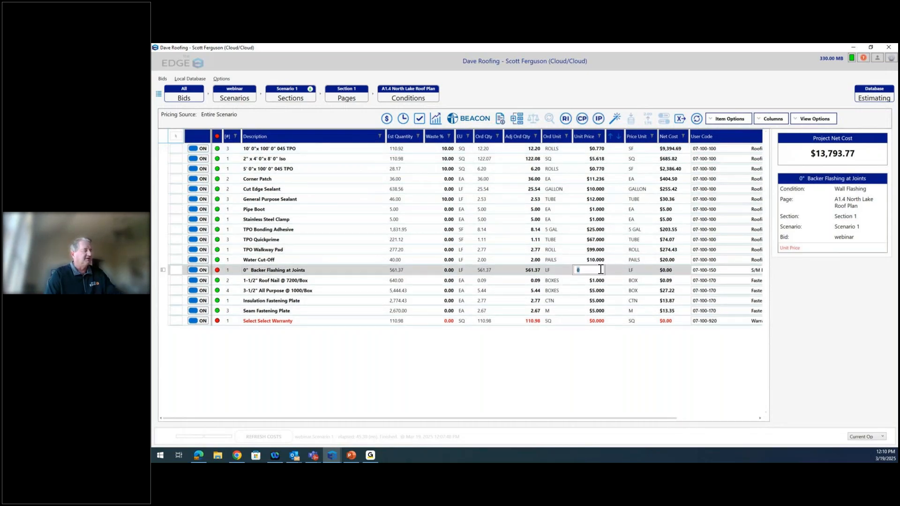
text(8)
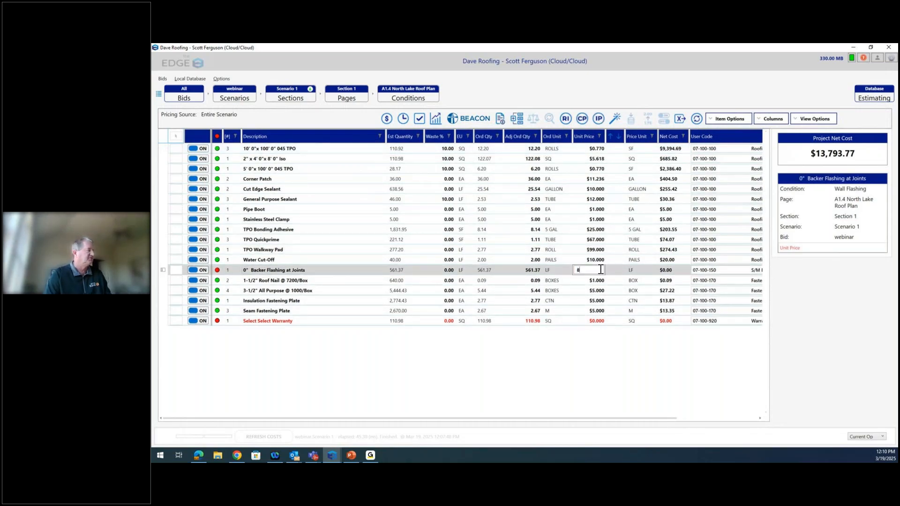
key(Return)
click(202, 322)
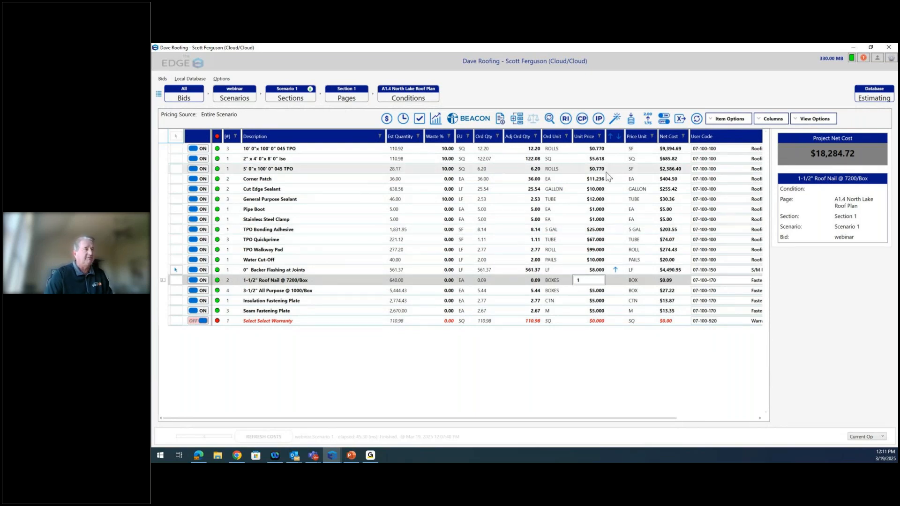
Step: Examine the fields that can be sent to the database and the columns available for the pricing grid
click(631, 120)
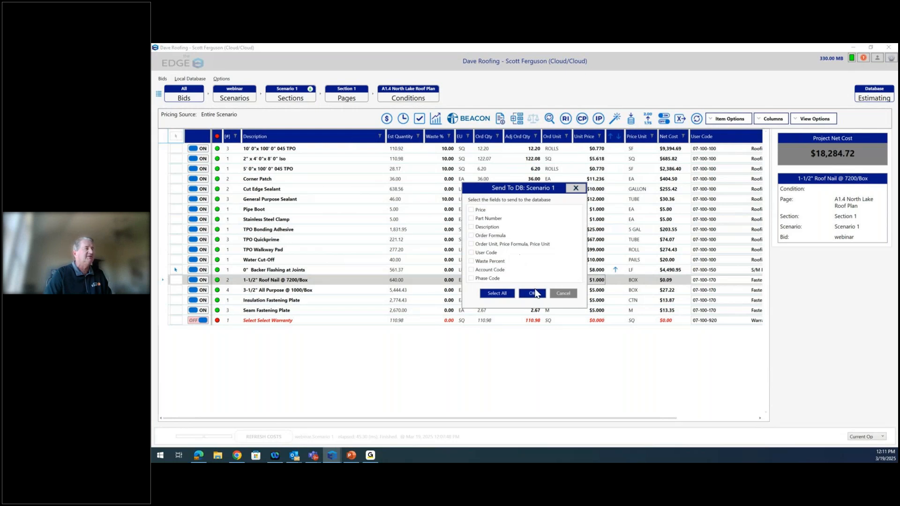
click(576, 188)
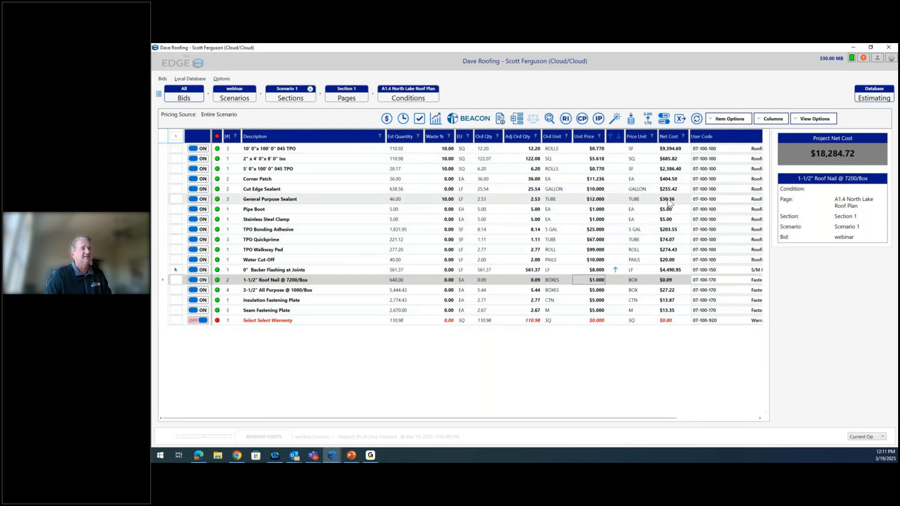
click(763, 119)
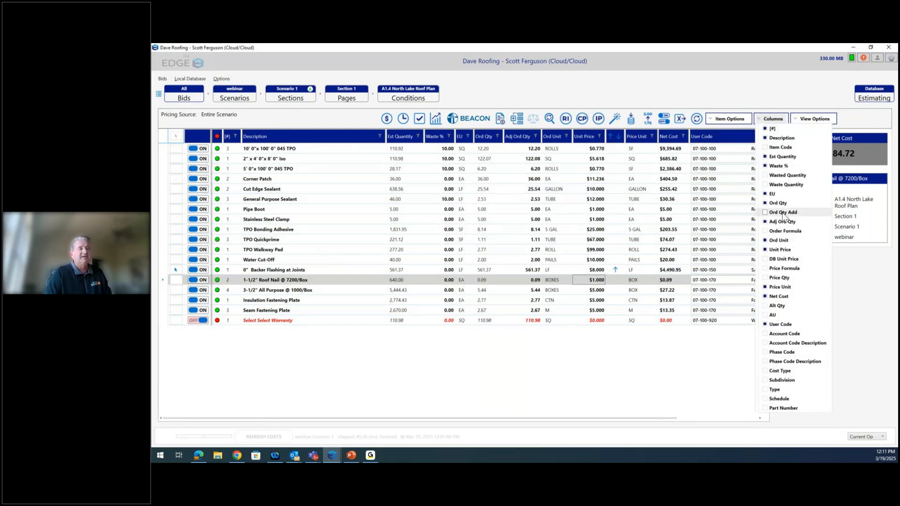
click(713, 370)
drag(706, 133, 679, 117)
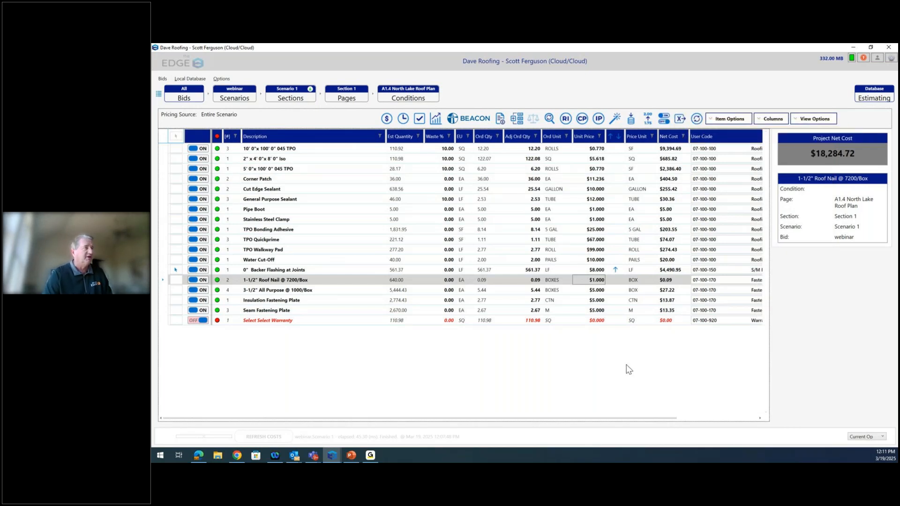
Step: Select all pricing items and apply Auto Round to their order quantities
click(181, 138)
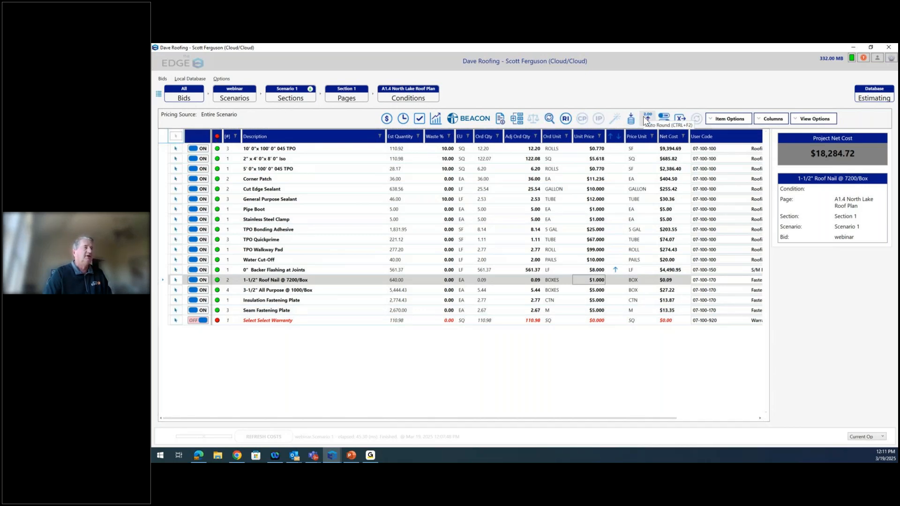
click(645, 120)
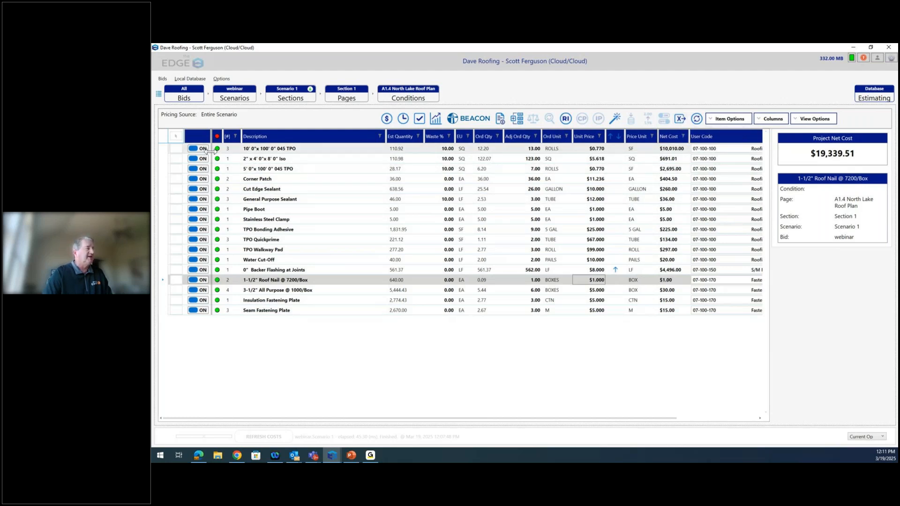
Step: Create a vendor quote for the 10' x 100' 045 TPO and 2" x 4' x 8' Iso items, choosing Scott's Equipment as vendor
click(176, 158)
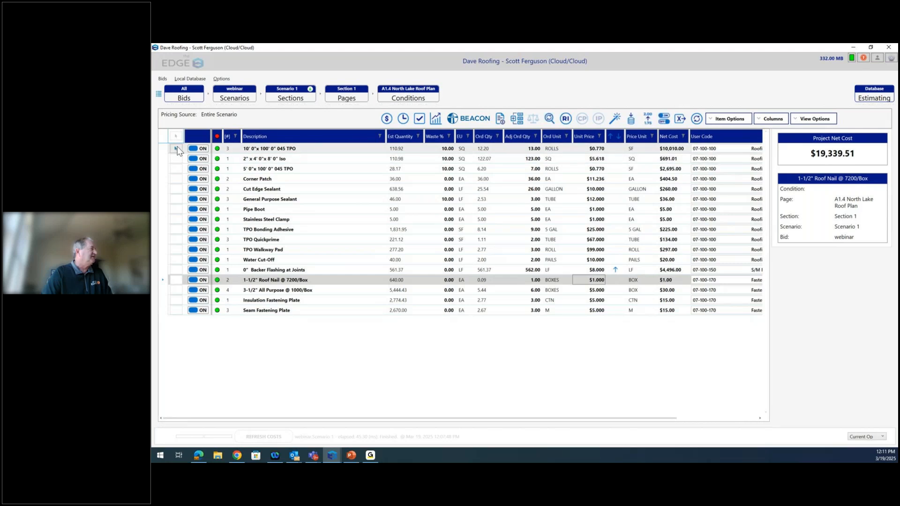
click(501, 119)
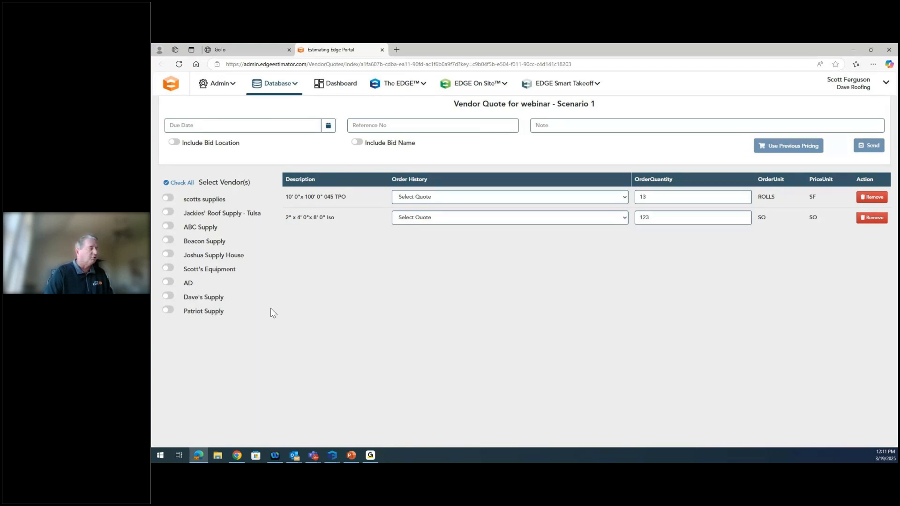
click(170, 269)
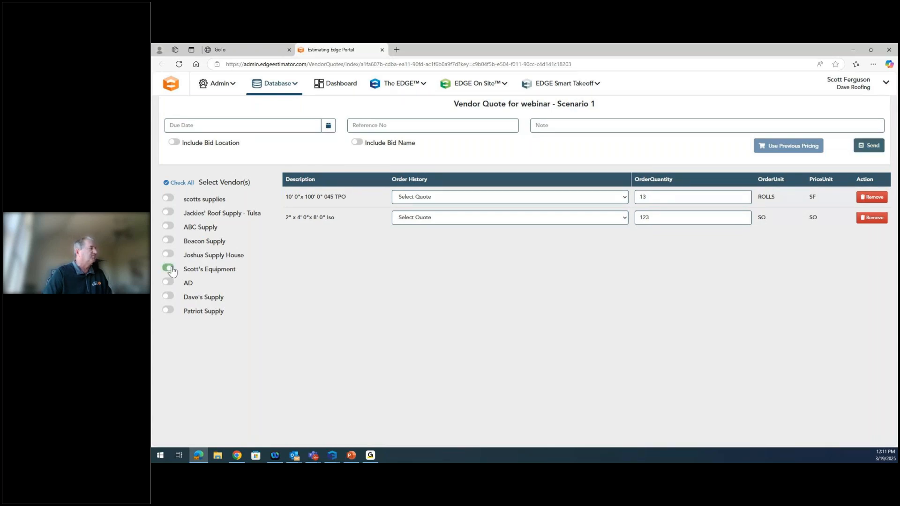
Step: Set the vendor quote's due date to 04/05/2025 and send the request to the selected vendor
click(329, 127)
click(238, 237)
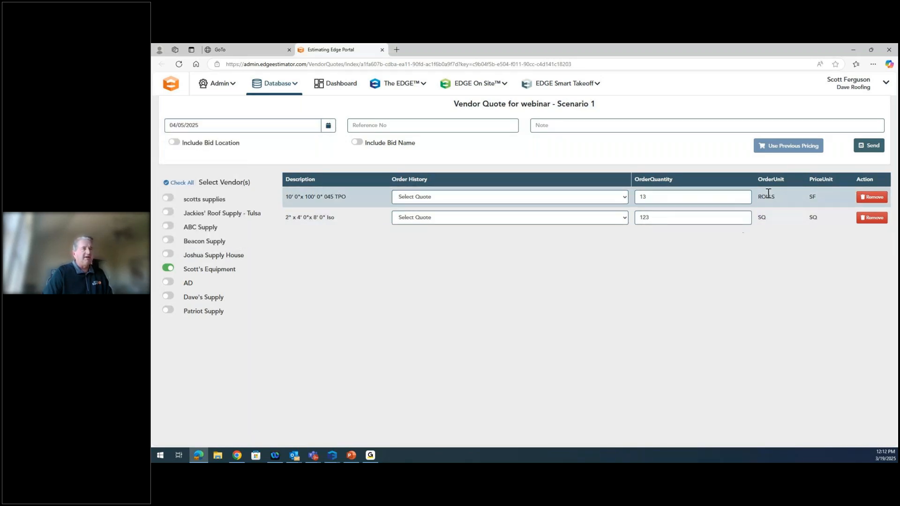
click(869, 146)
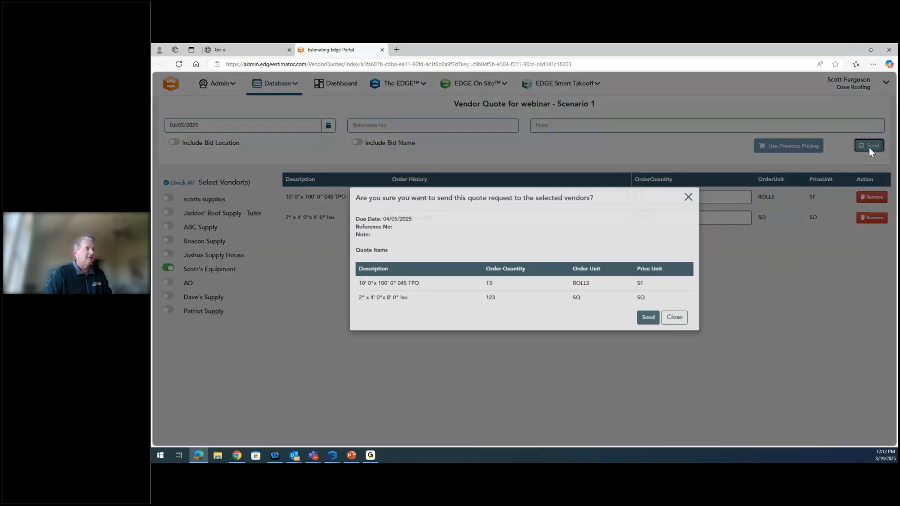
click(649, 316)
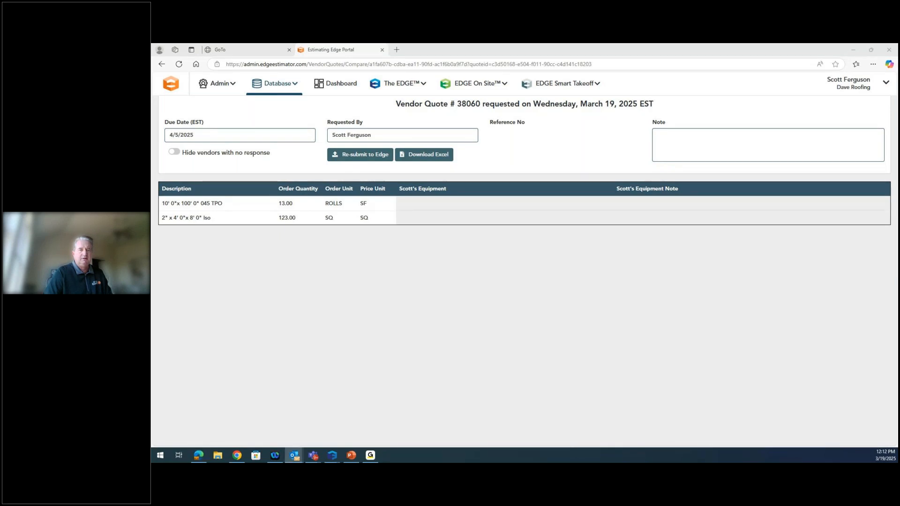
Step: Switch to Outlook, follow the quote link in the Vendor Quote for Dave Roofing email, and verify the vendor's e-mail address
click(294, 455)
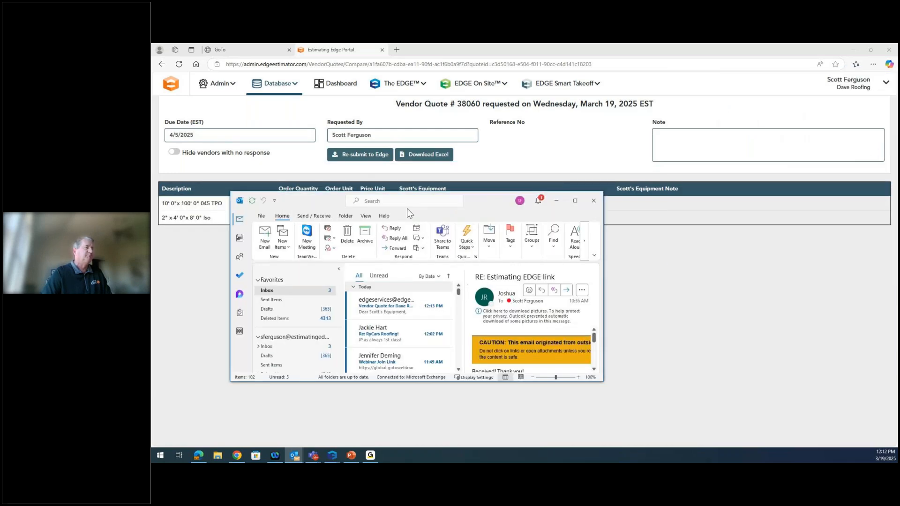
click(602, 193)
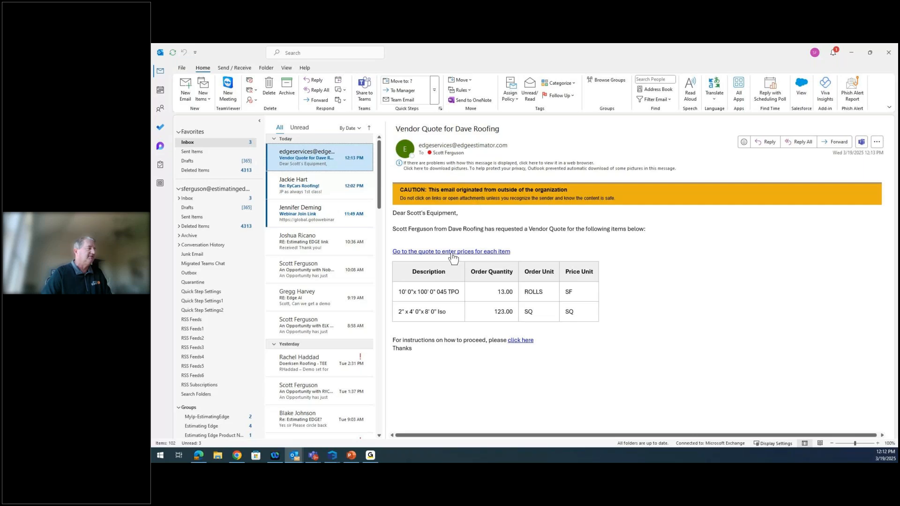
click(452, 254)
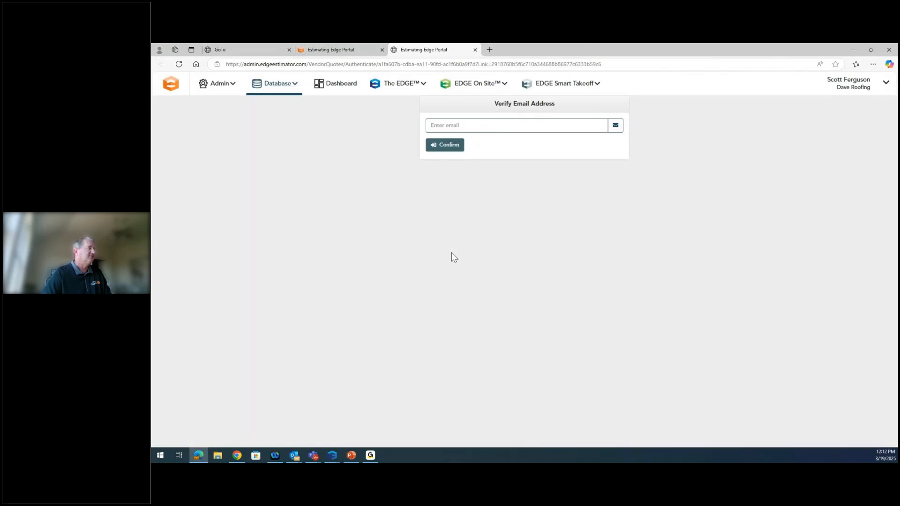
click(483, 126)
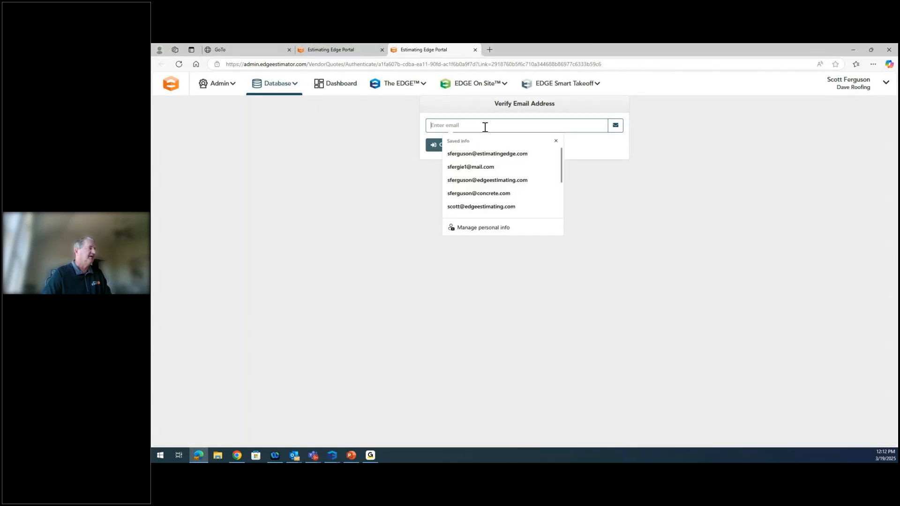
click(484, 154)
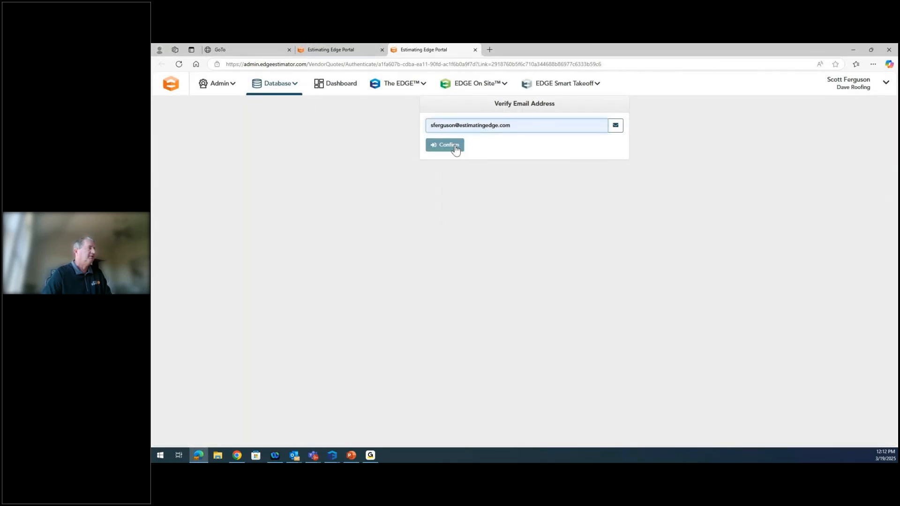
click(455, 145)
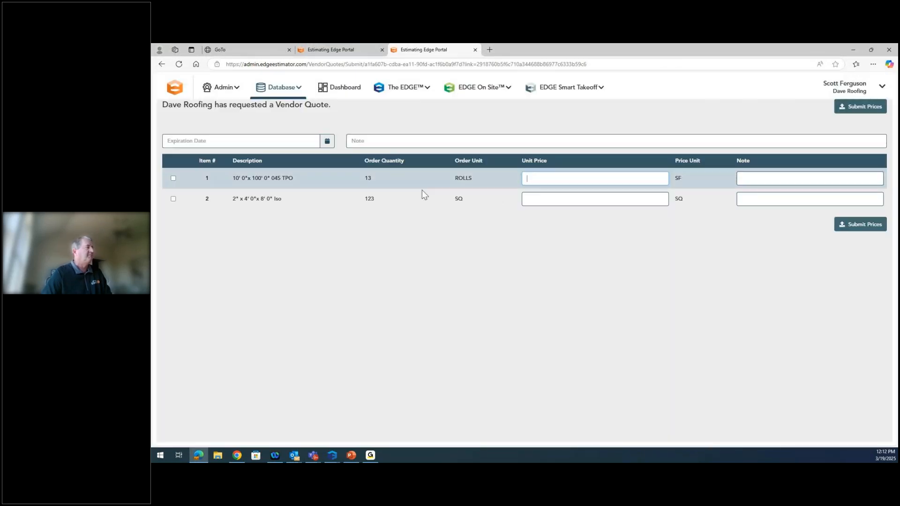
Step: Submit the vendor's prices with expiration date 04/05/2025, 14 for the 10' x 100' 045 TPO and 16 for the 2" x 4' x 8' Iso
click(328, 143)
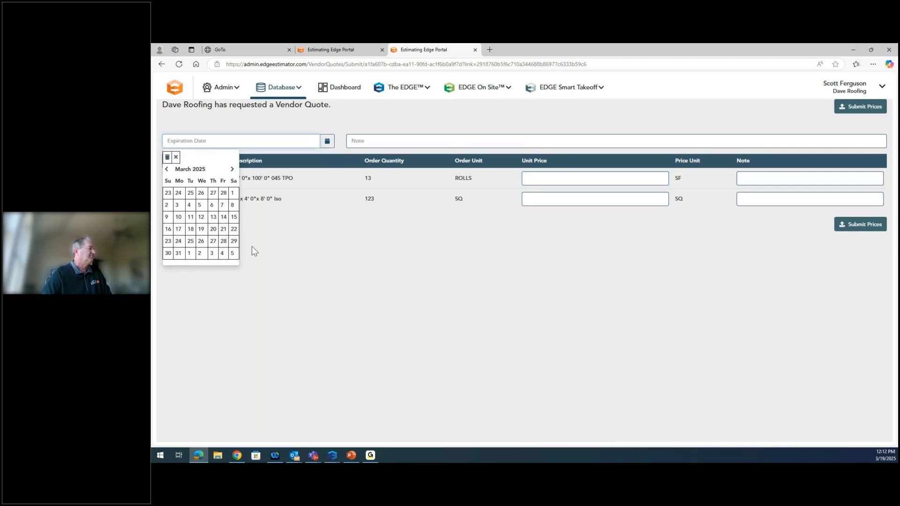
click(236, 253)
click(538, 178)
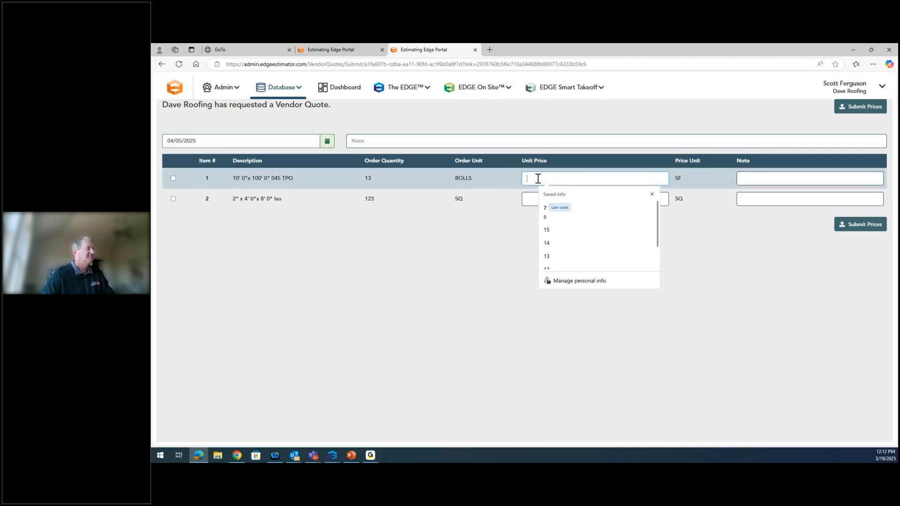
text(14)
click(564, 198)
text(1)
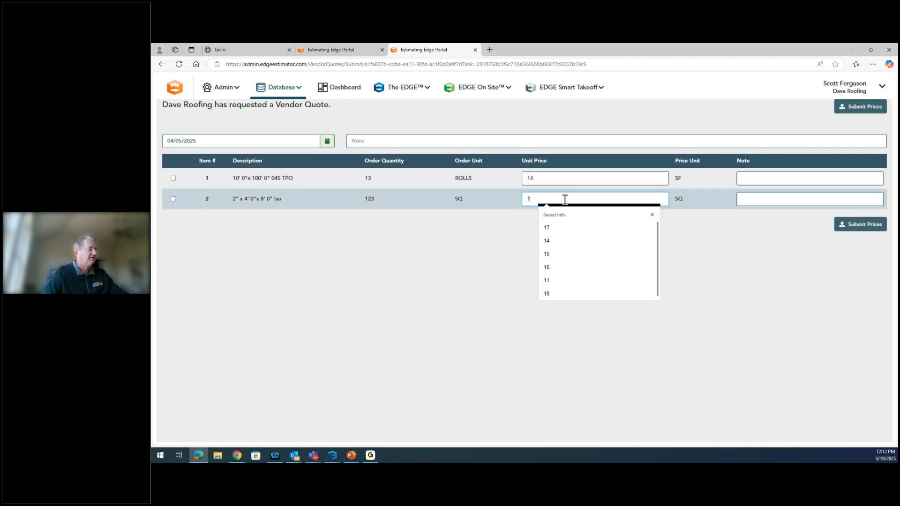
text(6)
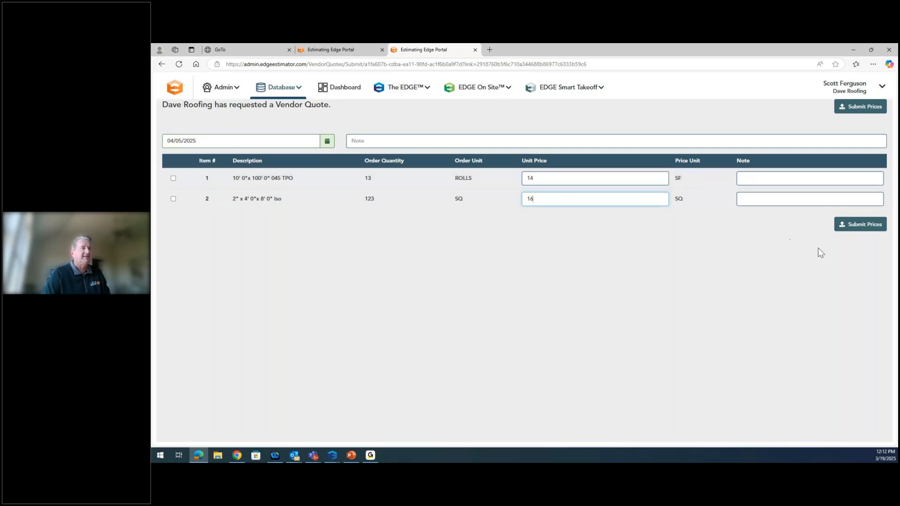
click(863, 225)
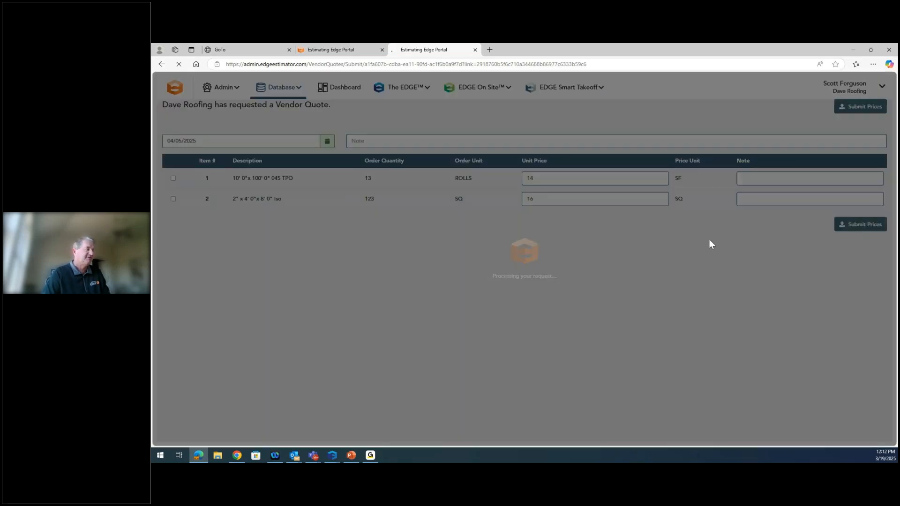
Step: Switch to The EDGE's pricing grid and examine which Scenario 1 fields can be sent to the database
click(334, 453)
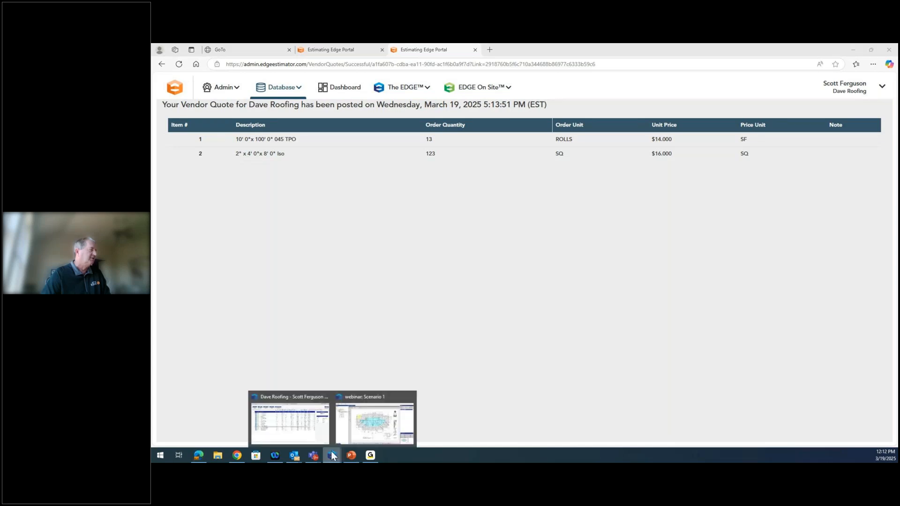
click(315, 428)
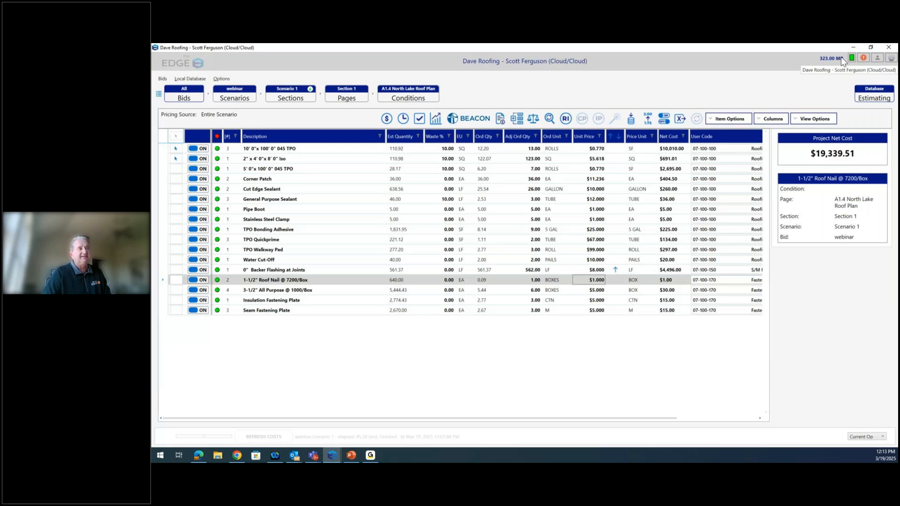
click(631, 118)
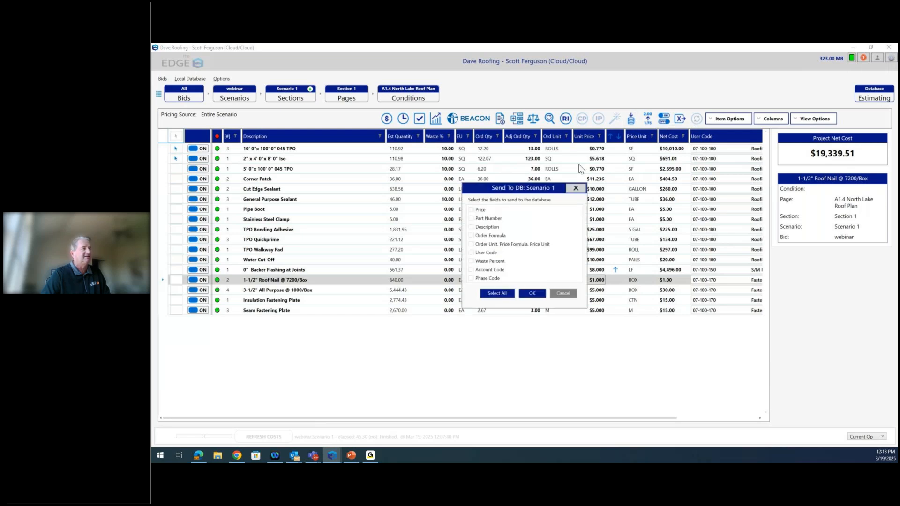
click(575, 189)
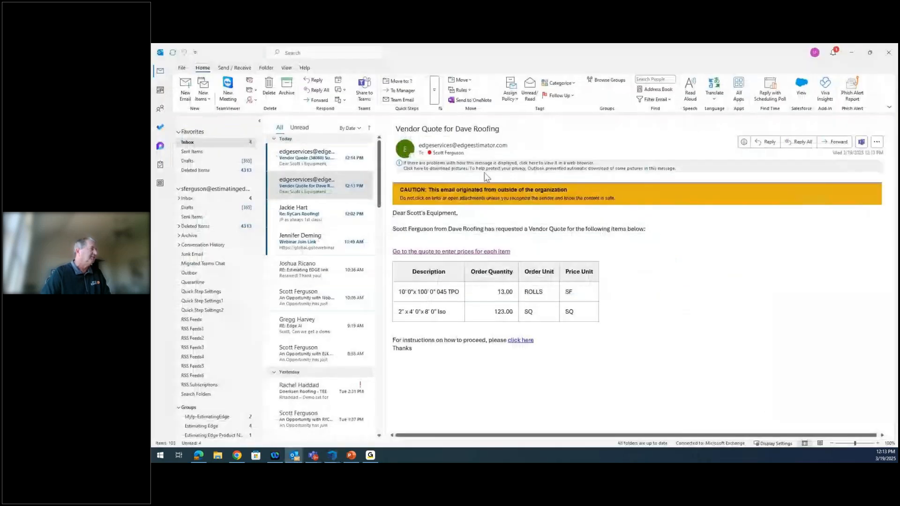
Step: Read the vendor quote submittal email in Outlook and return to The EDGE's pricing grid
click(309, 154)
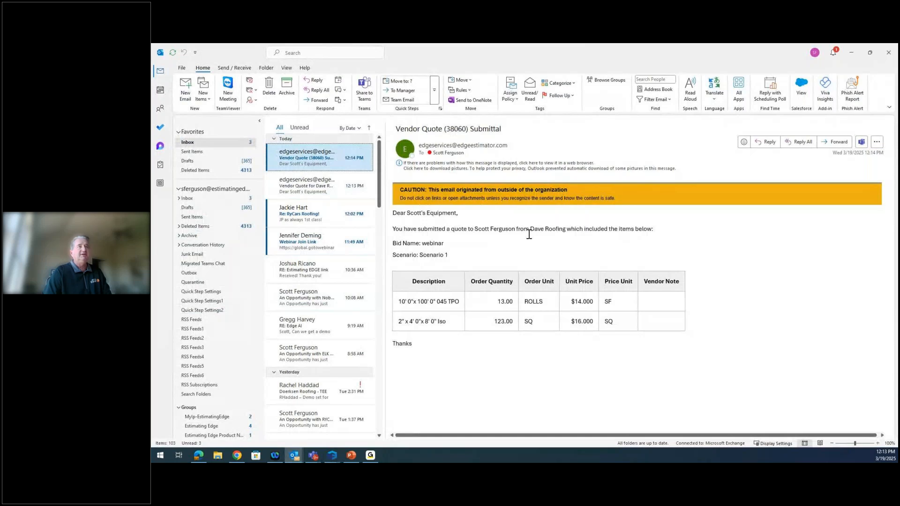
click(851, 54)
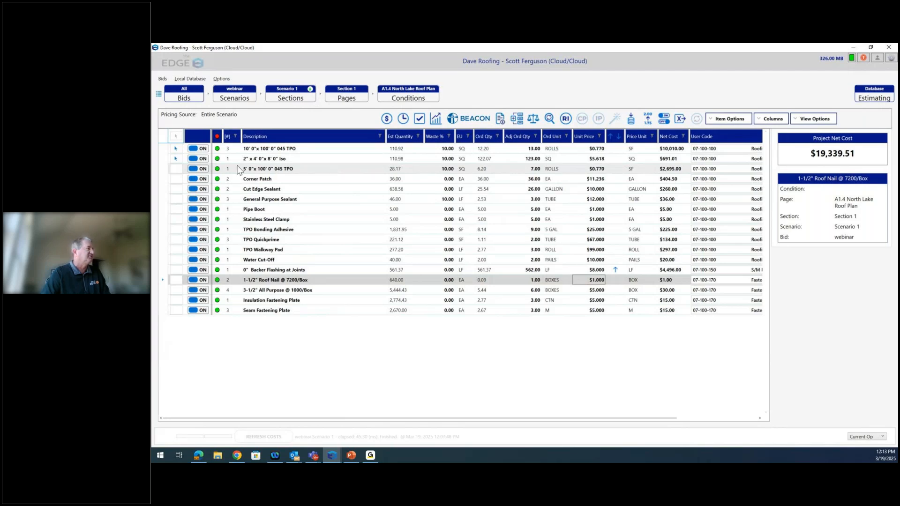
Step: Deselect the 10' x 100' 045 TPO and 2" x 4' x 8' Iso items in the pricing grid
click(175, 148)
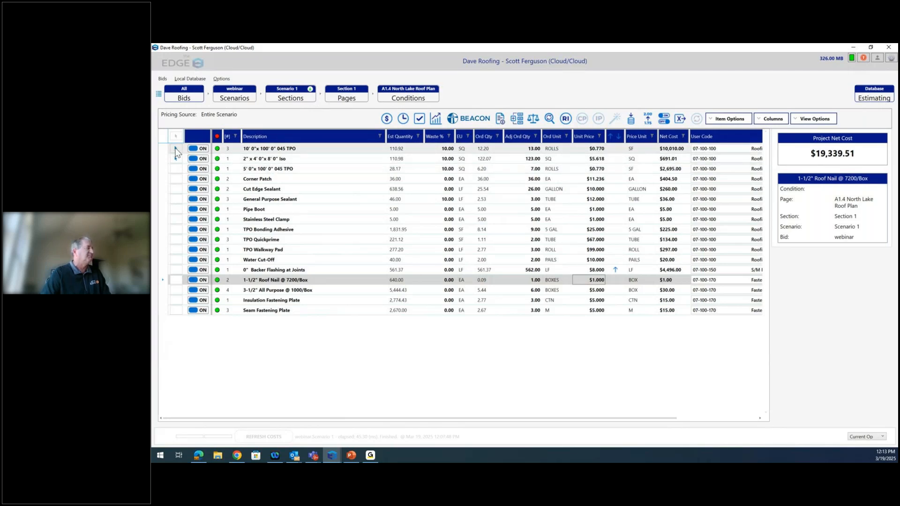
click(176, 159)
click(177, 158)
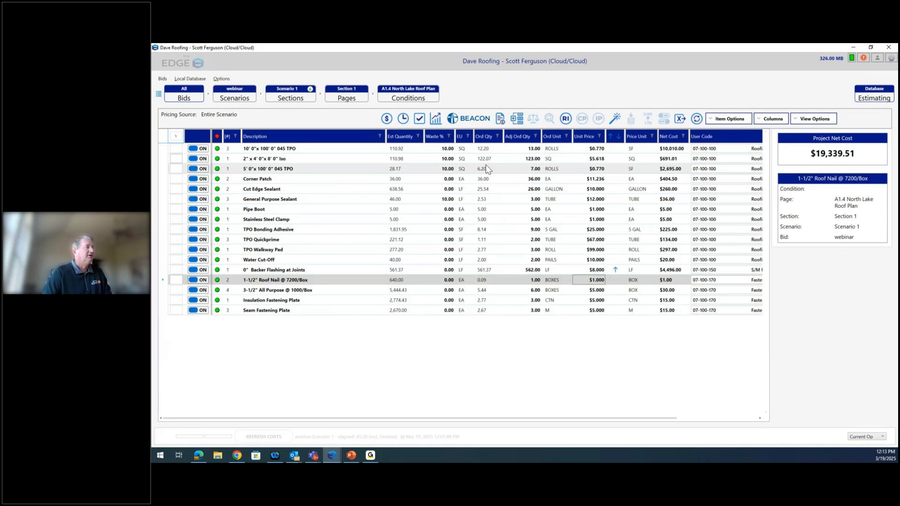
Step: Open the scenario's labor items and examine the columns available for the labor grid
click(404, 117)
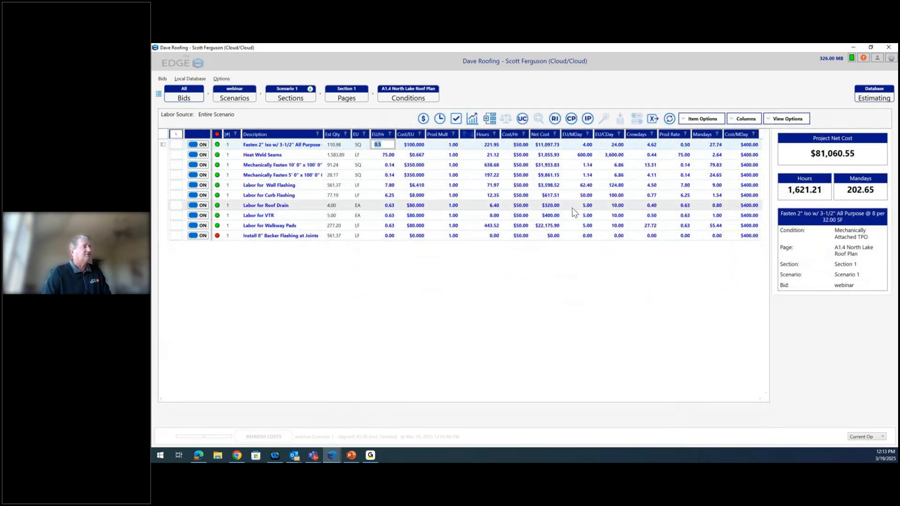
click(746, 119)
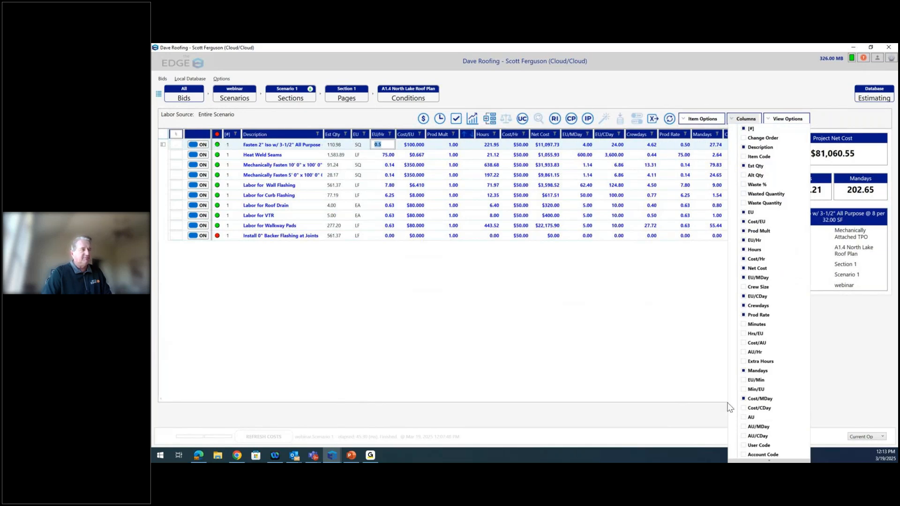
click(617, 366)
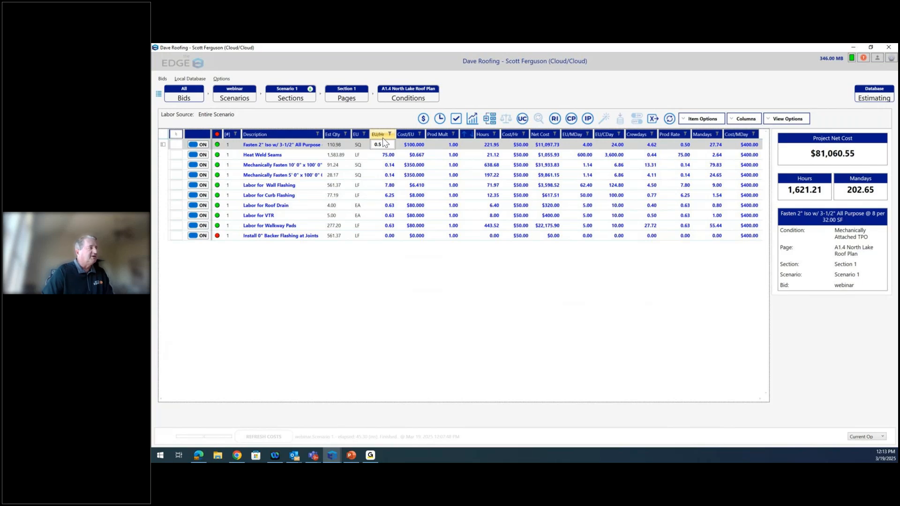
Step: Set the Heat Weld Seams production rate to 85 EU/Hr and review the labor fields that can be sent to the database
click(386, 155)
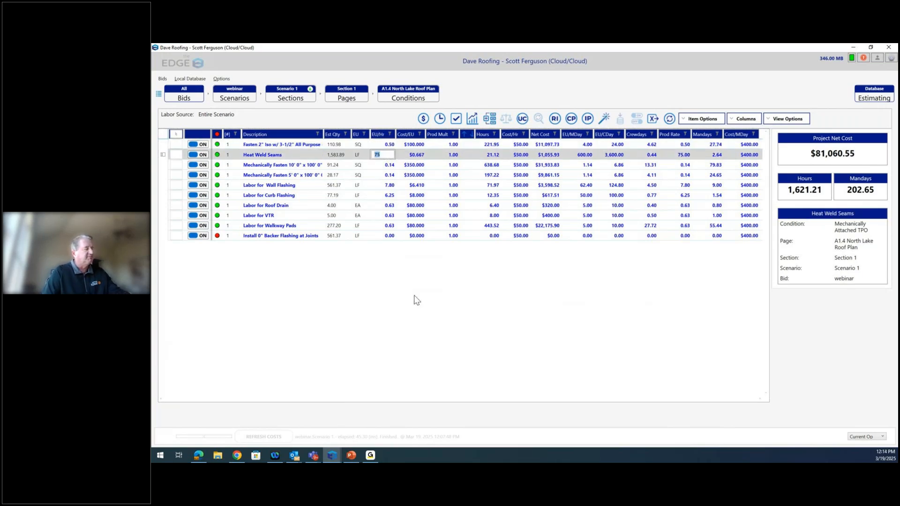
text(85)
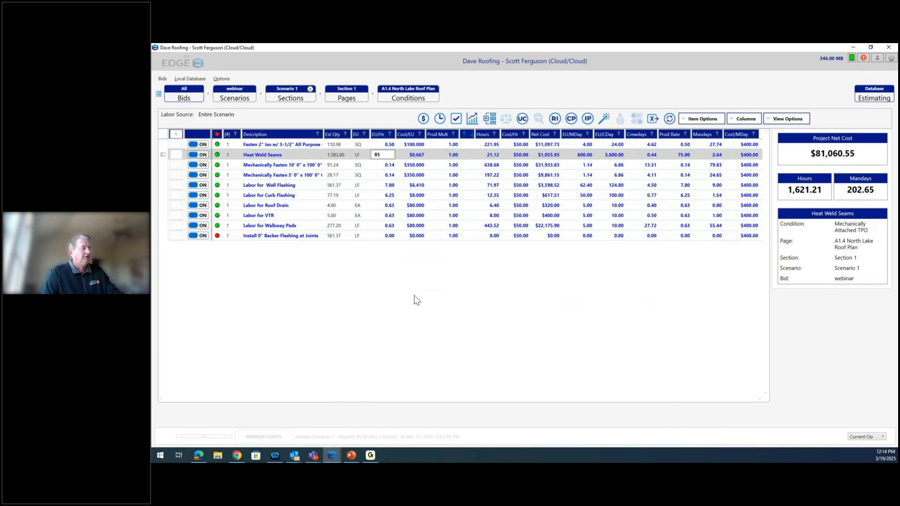
key(Return)
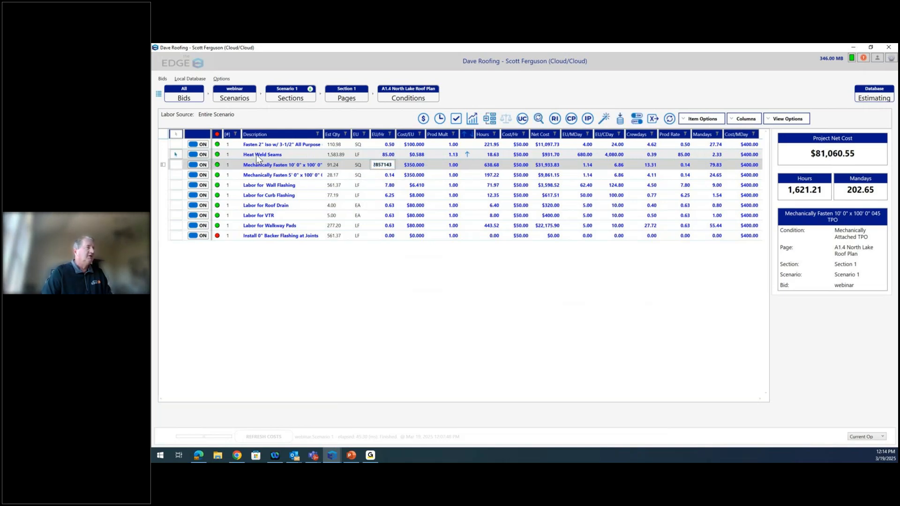
click(619, 120)
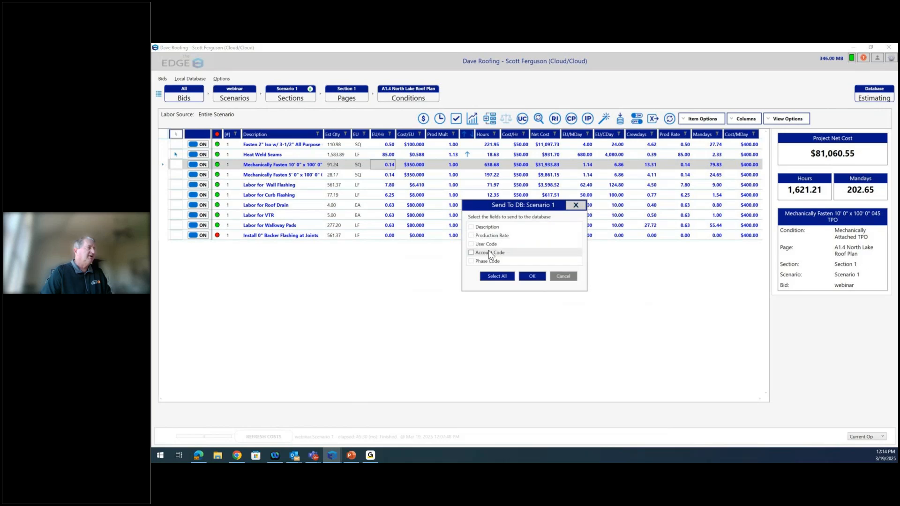
click(576, 205)
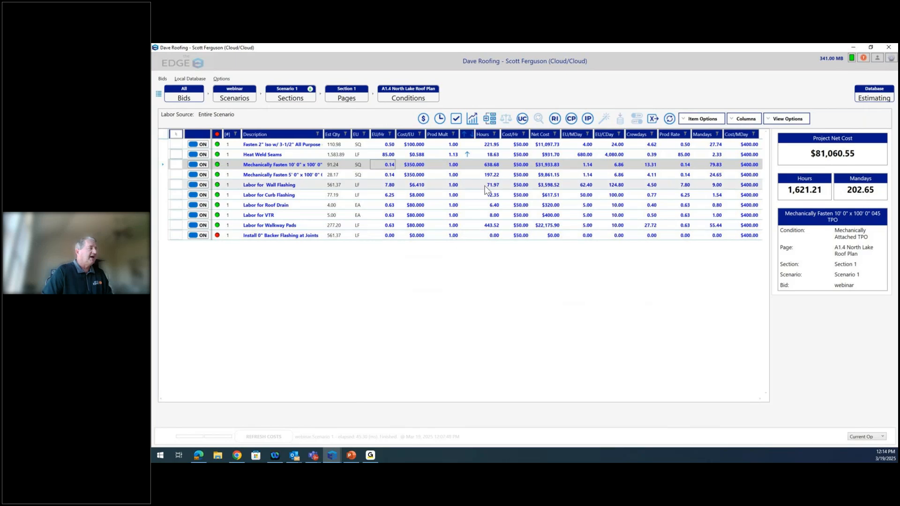
Step: Open the Roofing cost summary for the entire scenario and expand its material and labor breakdowns
click(459, 121)
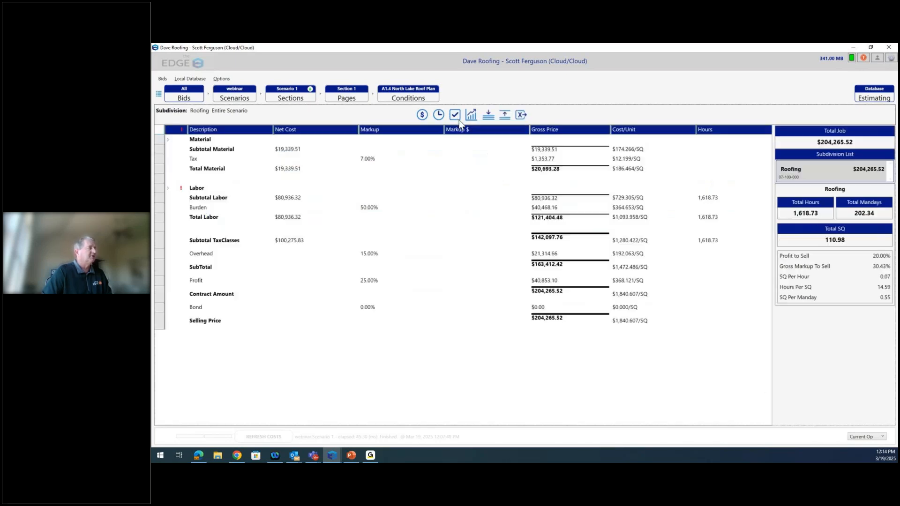
click(488, 116)
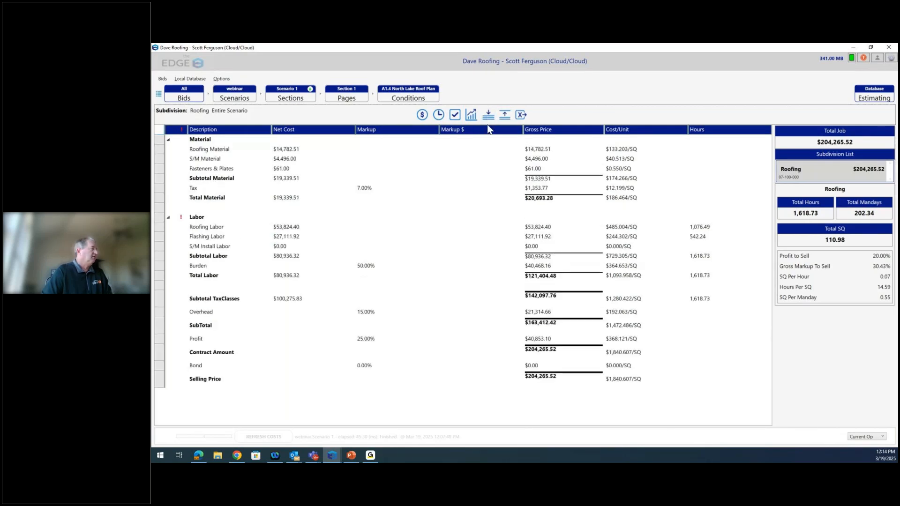
Step: Add a material tax class markup named "new tax" at 4 percent to the Roofing subdivision and save it
double_click(371, 189)
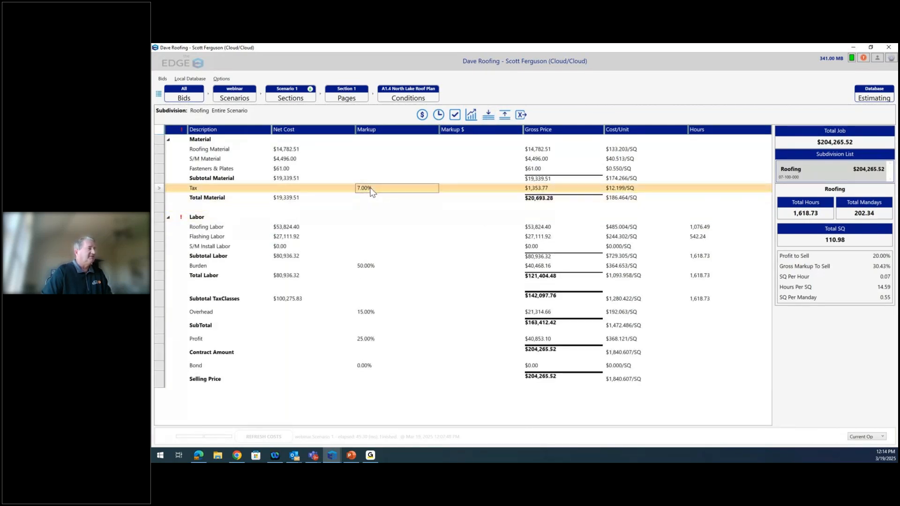
click(424, 252)
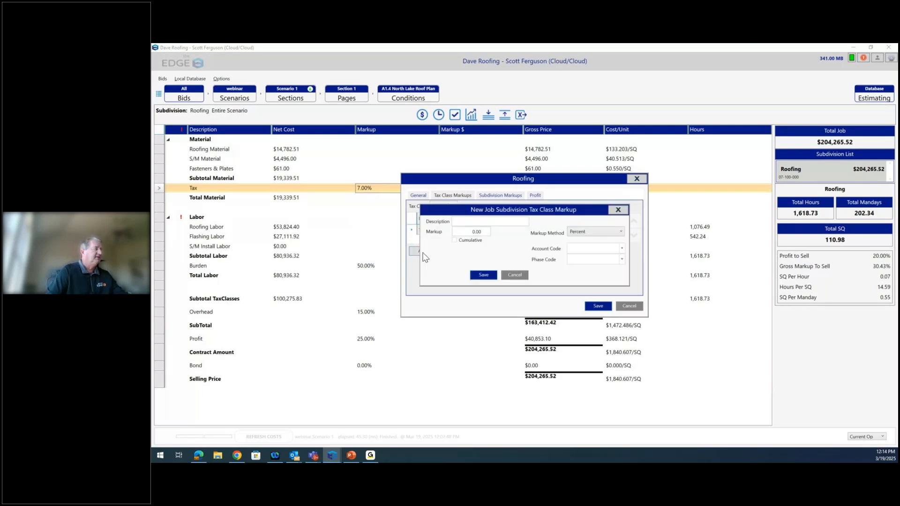
click(465, 224)
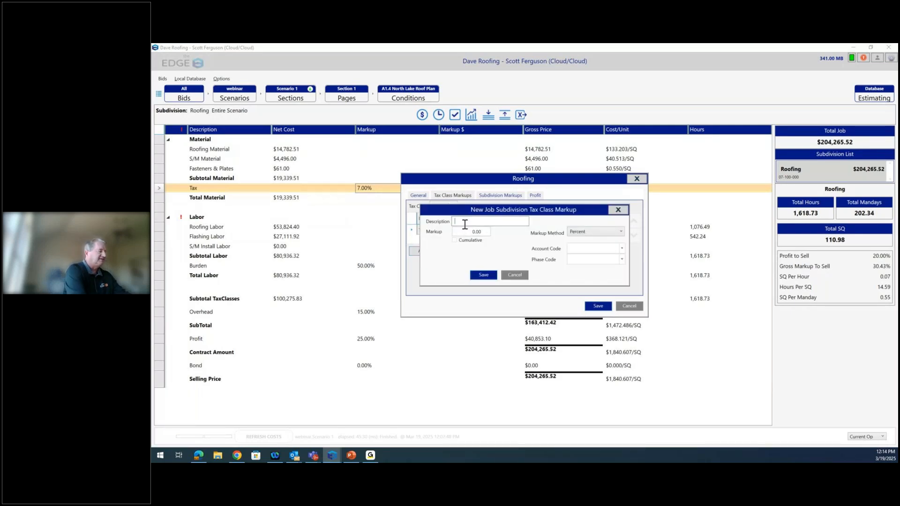
text(n)
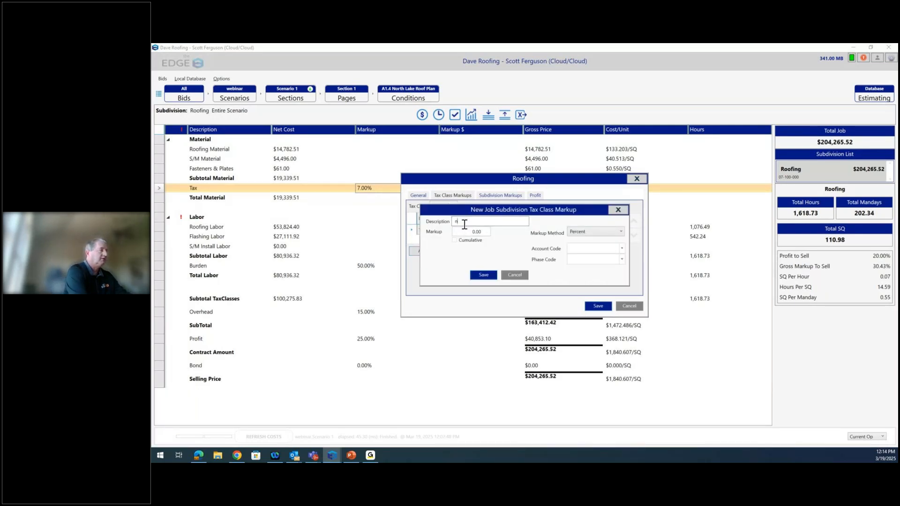
text(de tax)
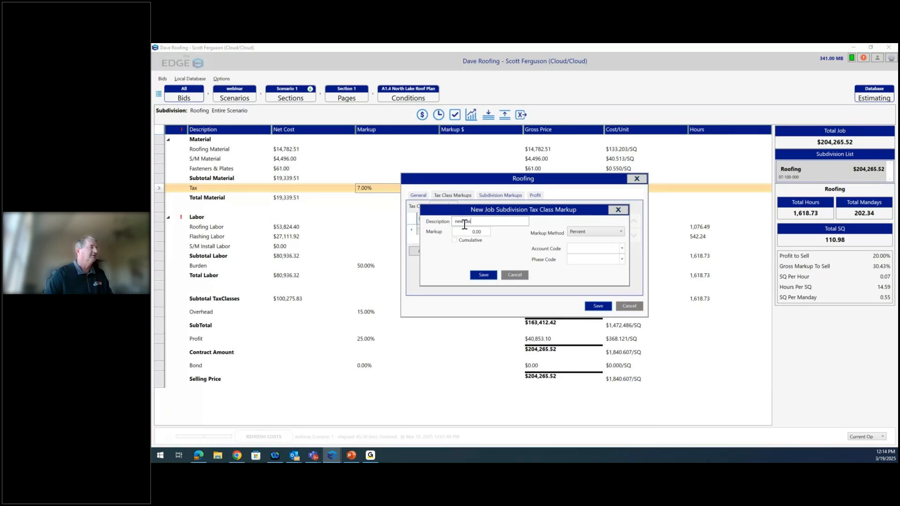
click(477, 231)
text(4)
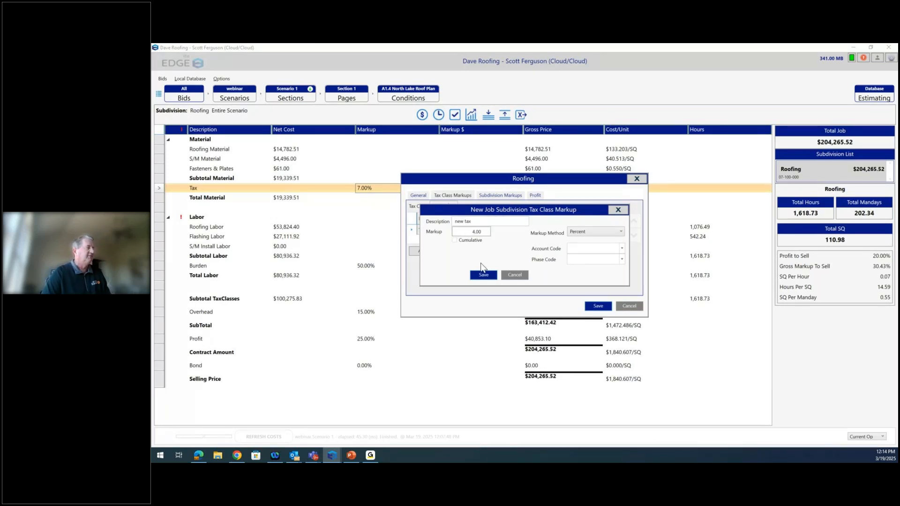
click(480, 275)
click(596, 306)
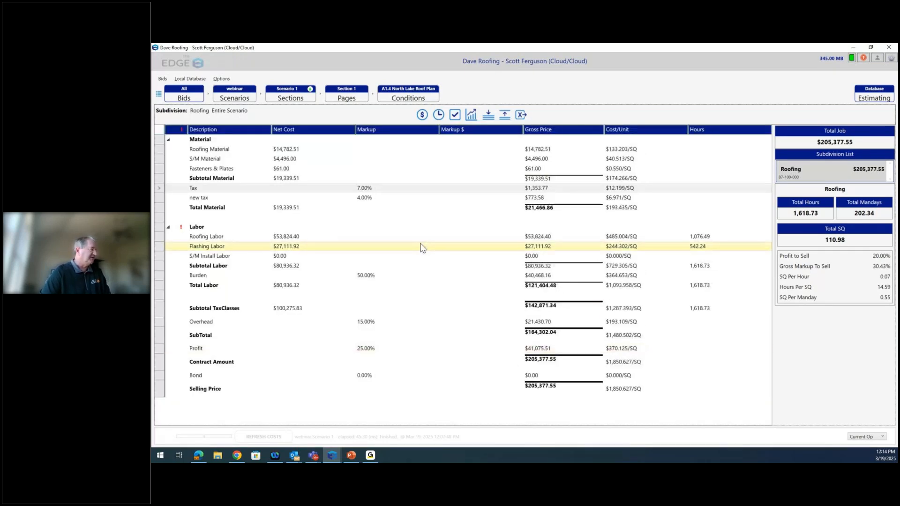
Step: View the labor tax class markups from the Burden row and close them unchanged
click(306, 276)
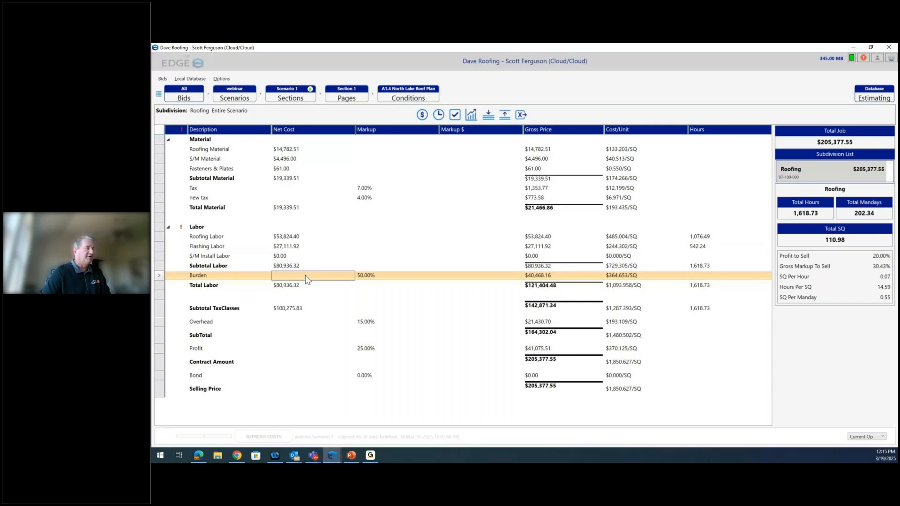
double_click(306, 275)
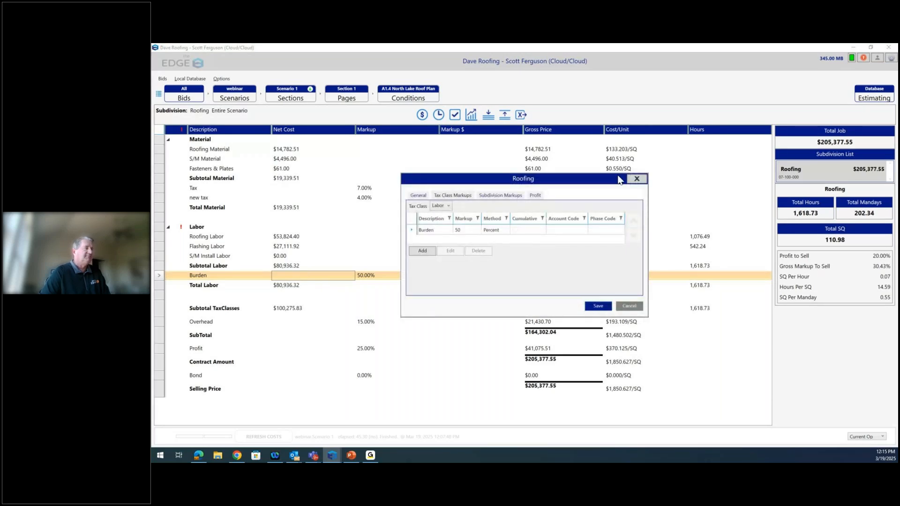
click(636, 179)
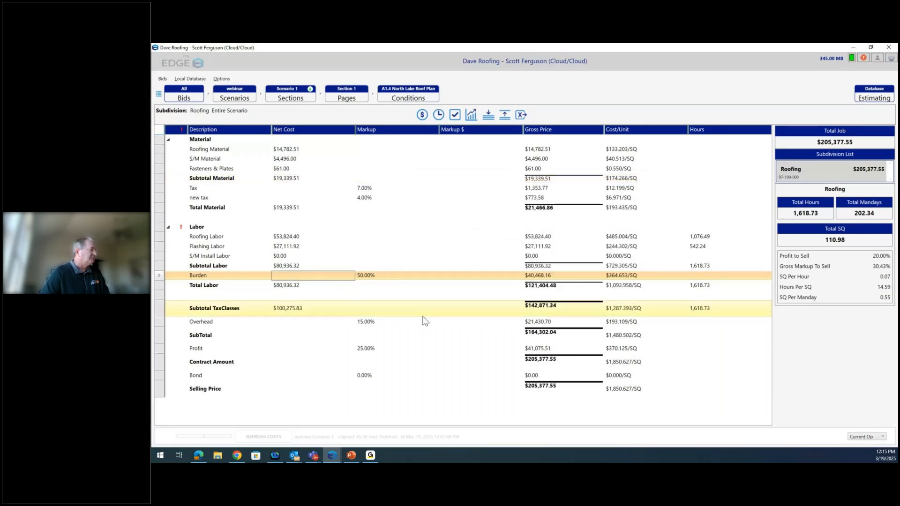
Step: Open the profit settings for the Roofing subdivision and review the available display methods, keeping Percent
click(367, 349)
double_click(367, 351)
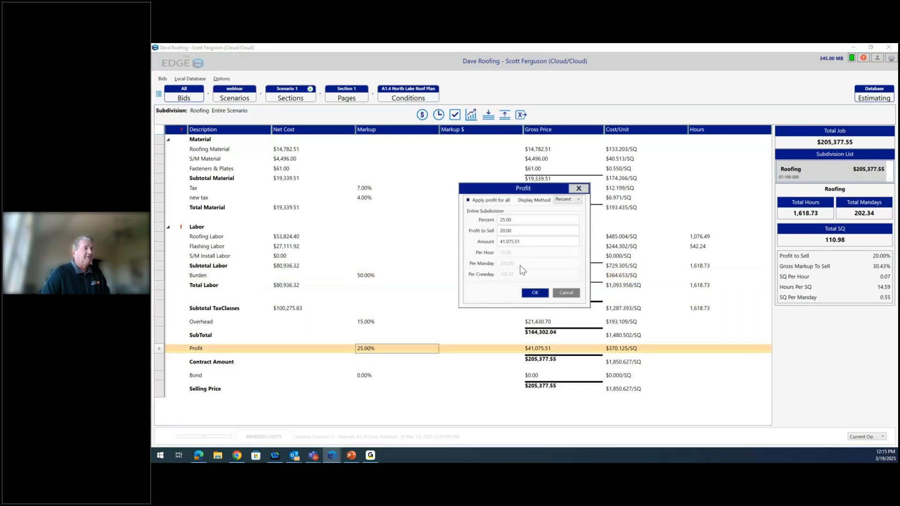
click(572, 201)
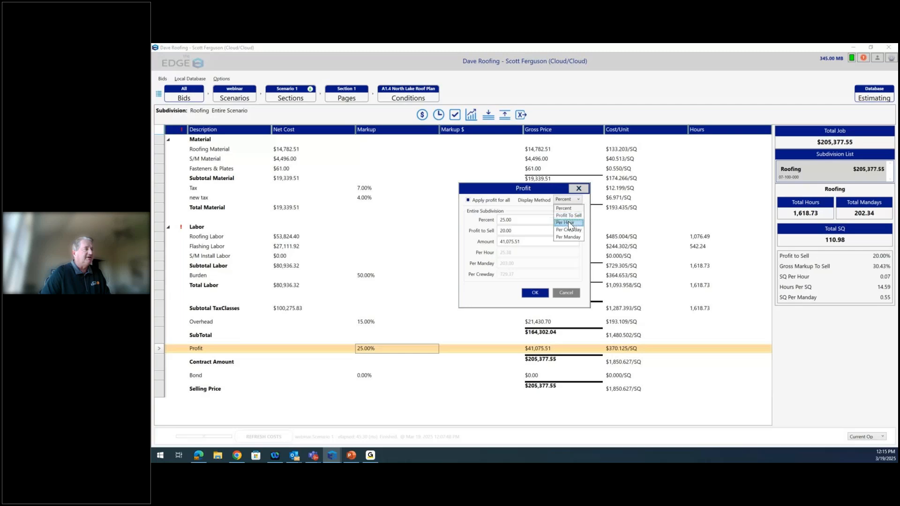
click(579, 199)
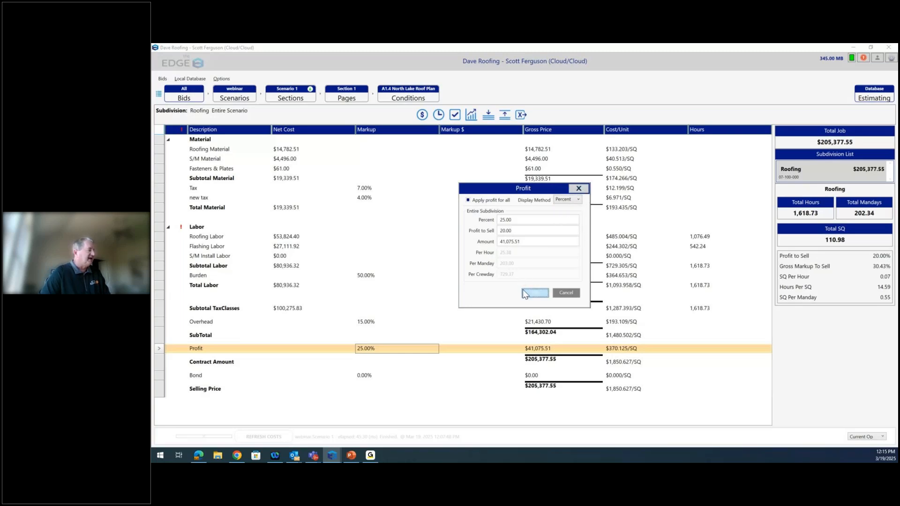
click(535, 293)
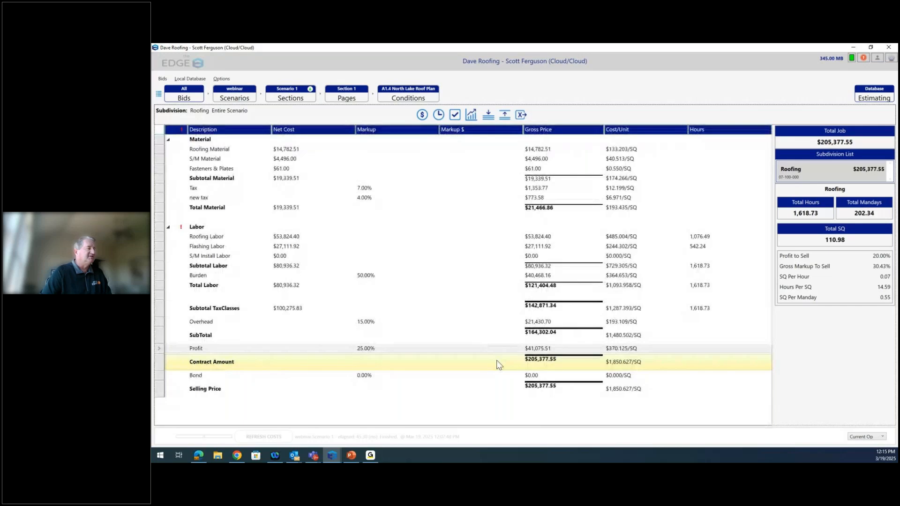
Step: Set the contract amount to $200,000 in the Roofing cost summary
double_click(532, 360)
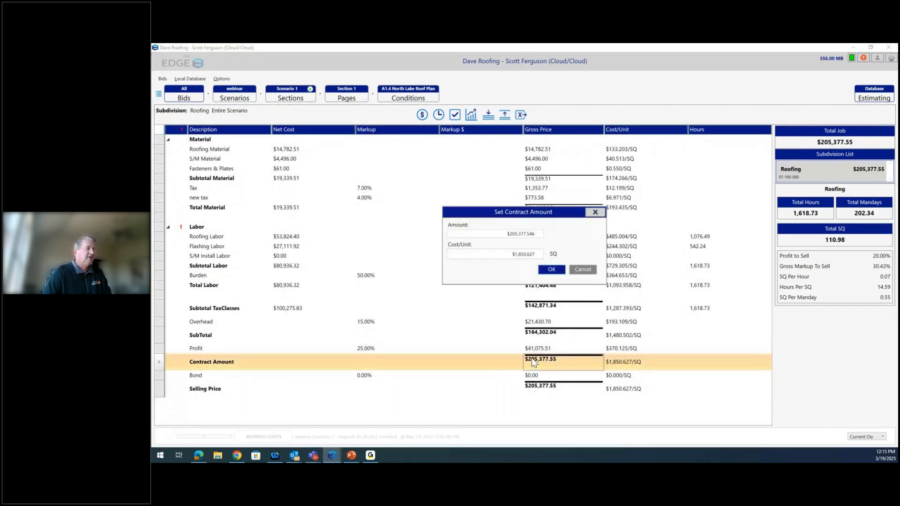
click(538, 234)
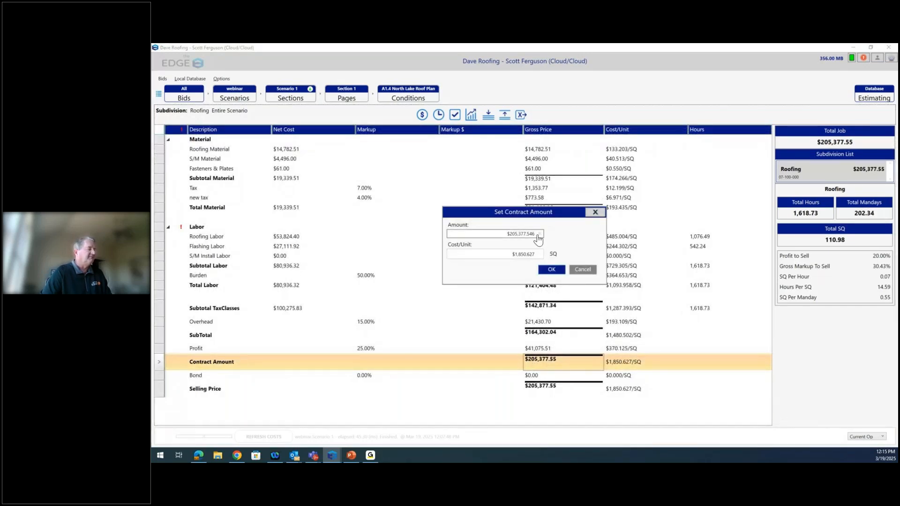
key(BackSpace)
text(200,00)
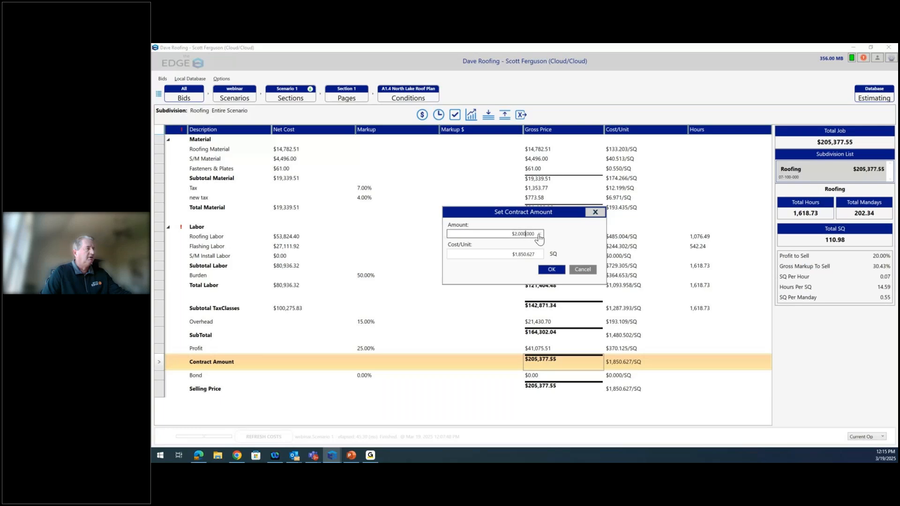
text(0)
key(Tab)
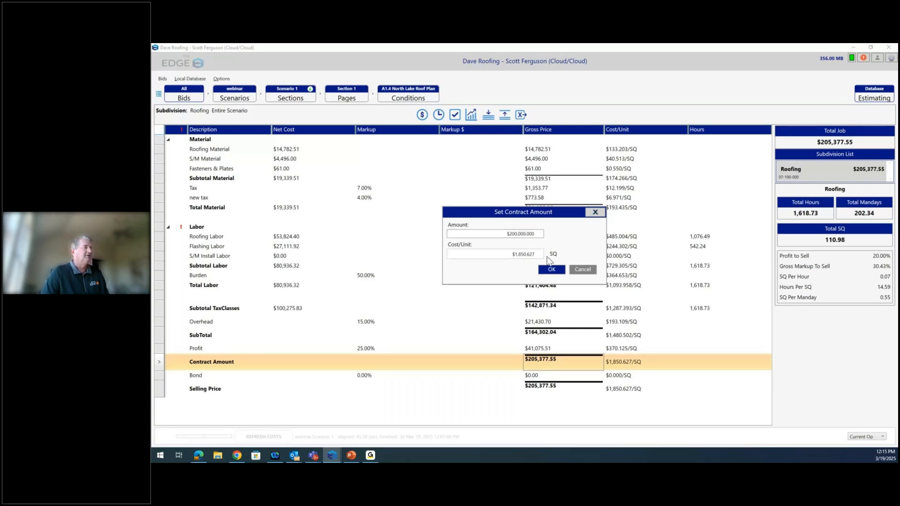
click(552, 268)
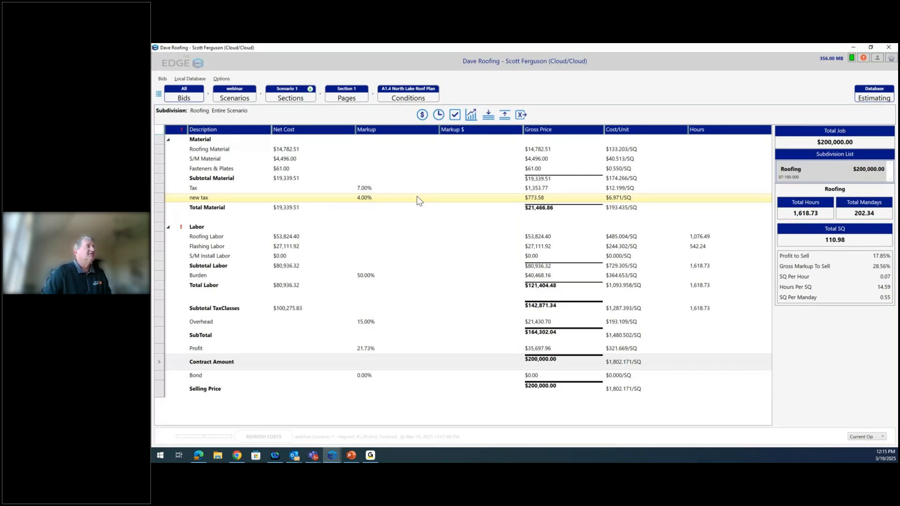
Step: Run the pre-defined Drawing report, review its roof plan, legend page and export formats, and close it
click(472, 113)
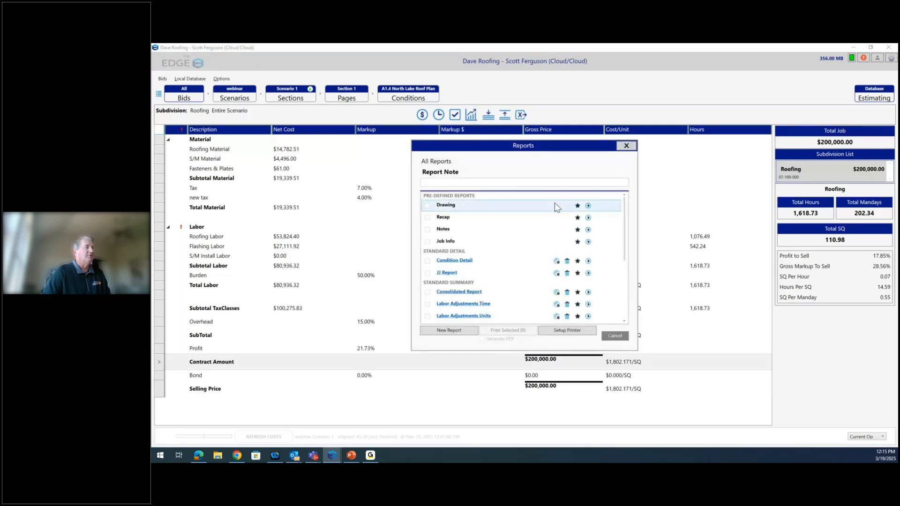
click(589, 207)
click(540, 303)
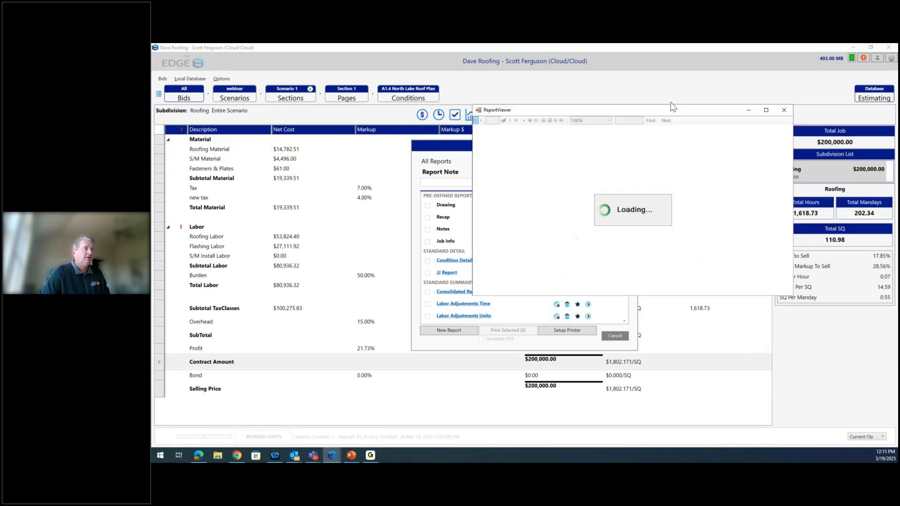
click(734, 164)
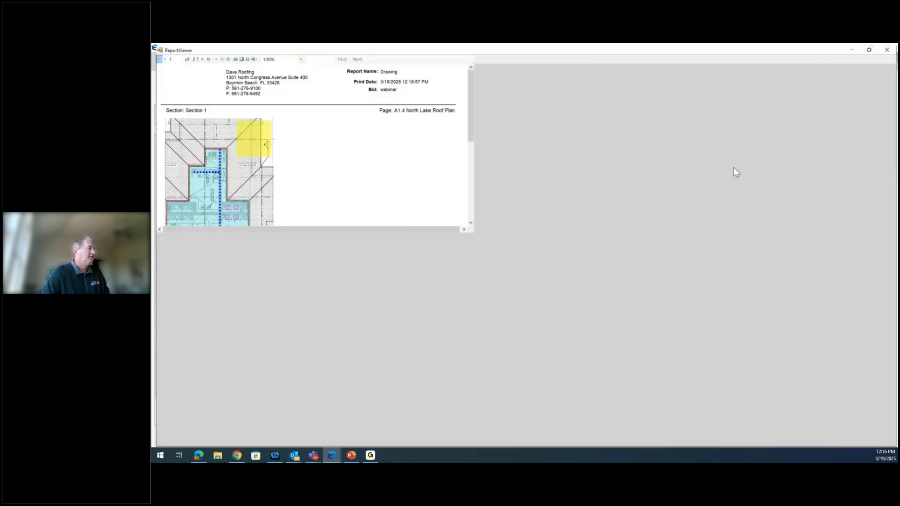
click(251, 56)
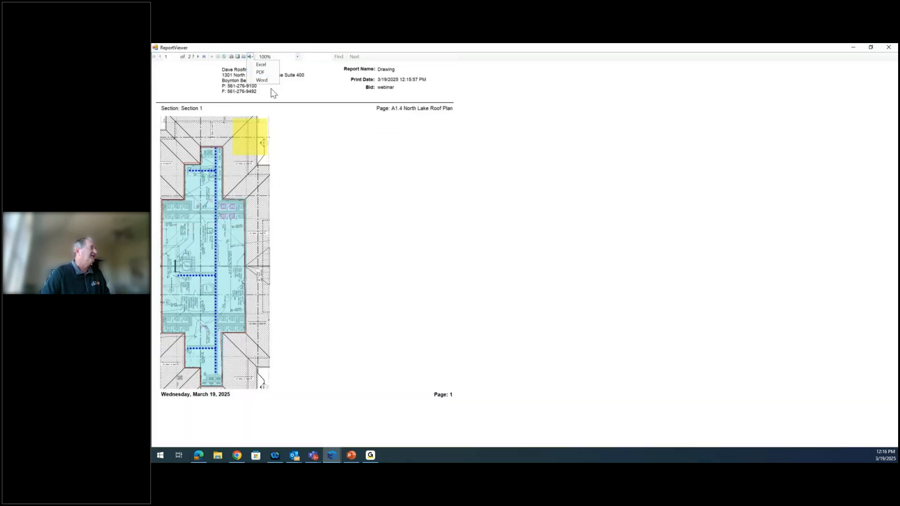
scroll(350, 194, down, 2)
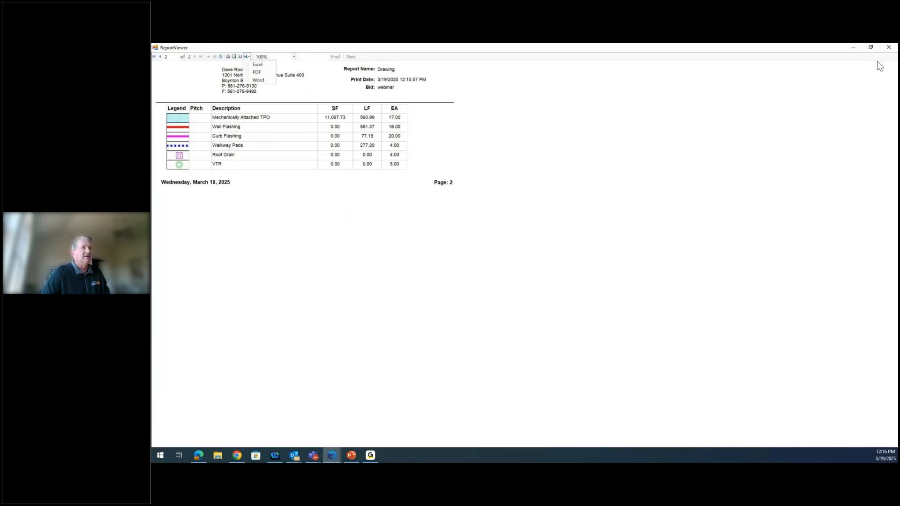
click(887, 48)
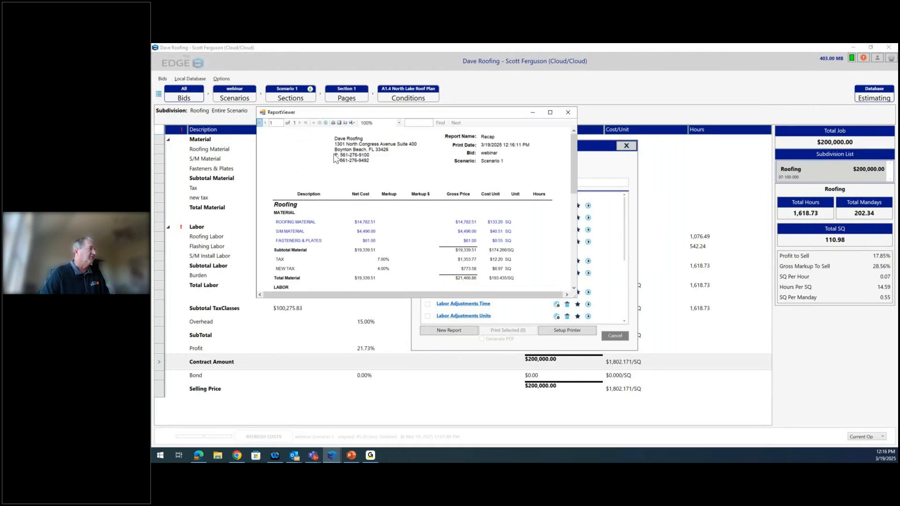
Step: Preview the pre-defined Recap report and browse the list of other available reports
click(573, 113)
scroll(540, 244, down, 3)
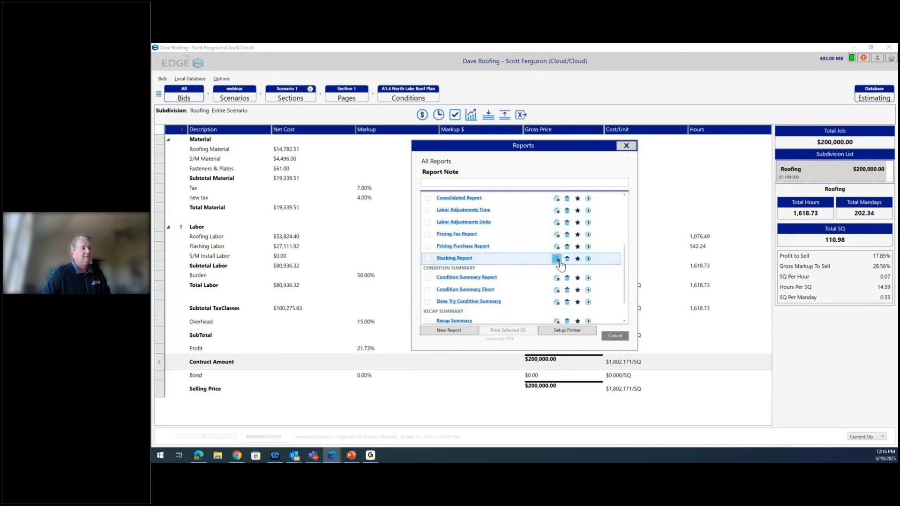
scroll(547, 255, up, 2)
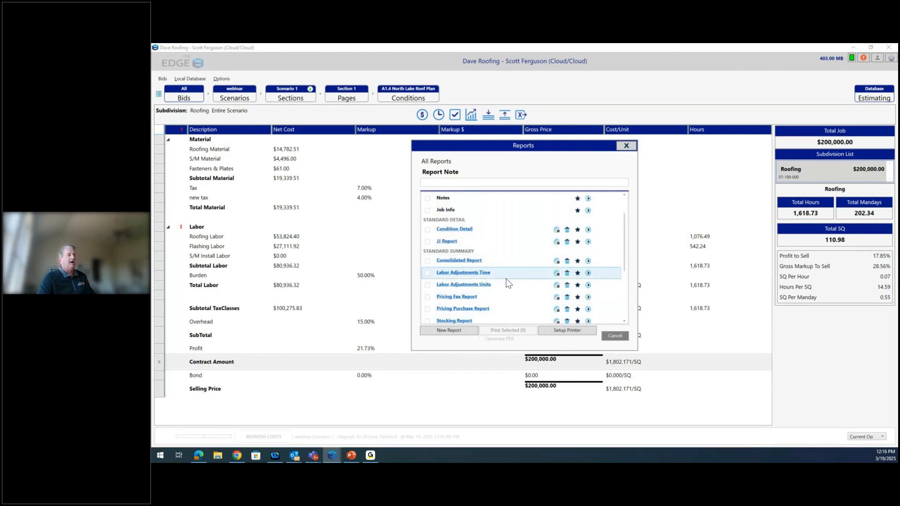
Step: View the blank New Report form with its cost types, and leave the reports without creating one
click(467, 331)
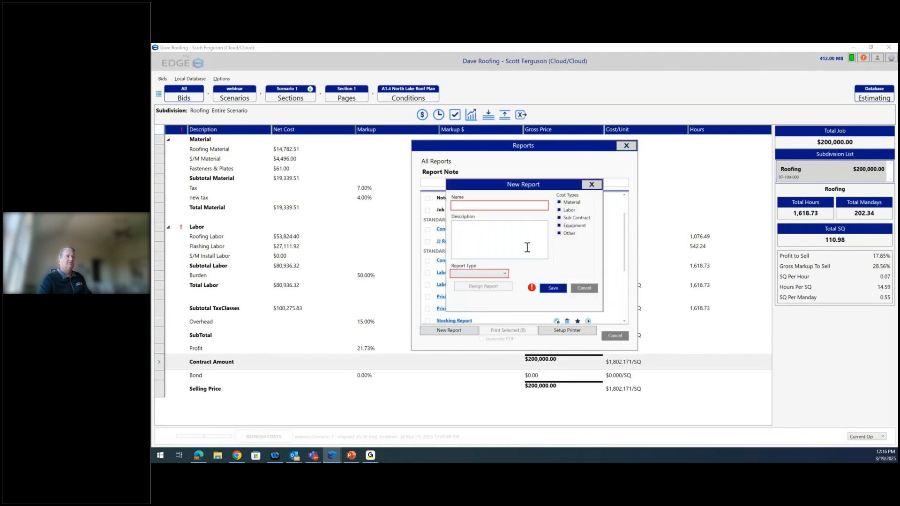
click(592, 184)
click(627, 146)
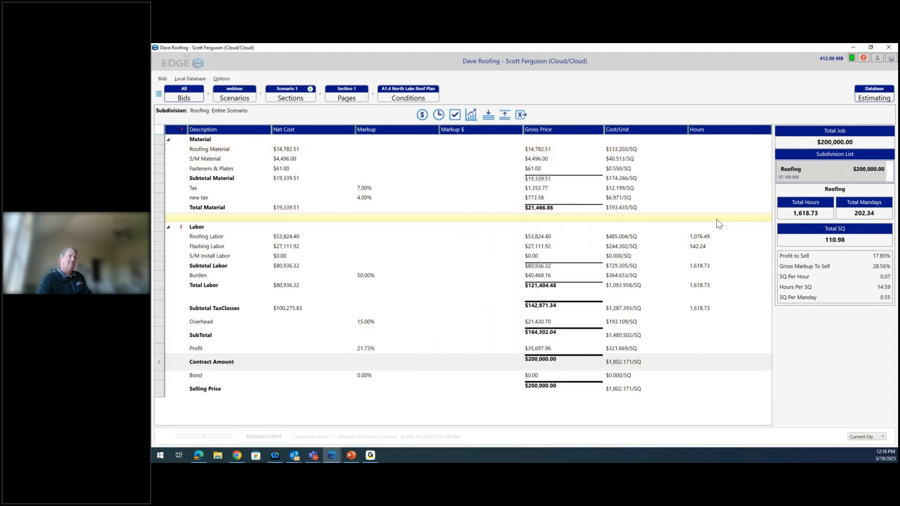
Step: Switch to the Estimating Edge Portal and examine the dashboard's gross price chart, new bids history and recent bids list
click(891, 58)
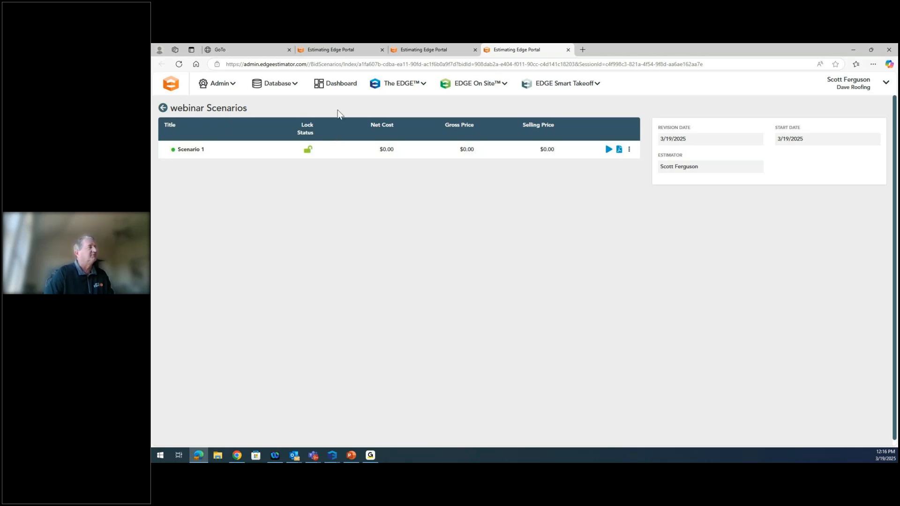
click(339, 83)
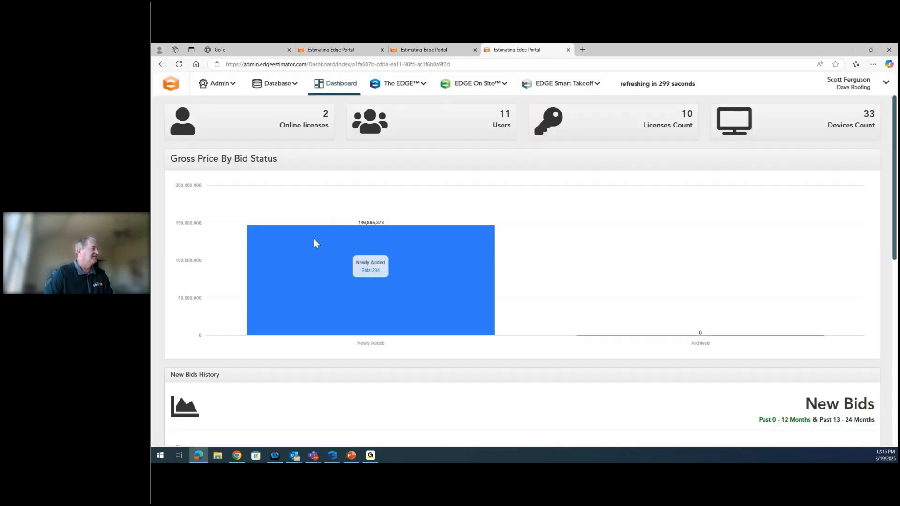
scroll(313, 240, down, 1)
scroll(312, 241, down, 6)
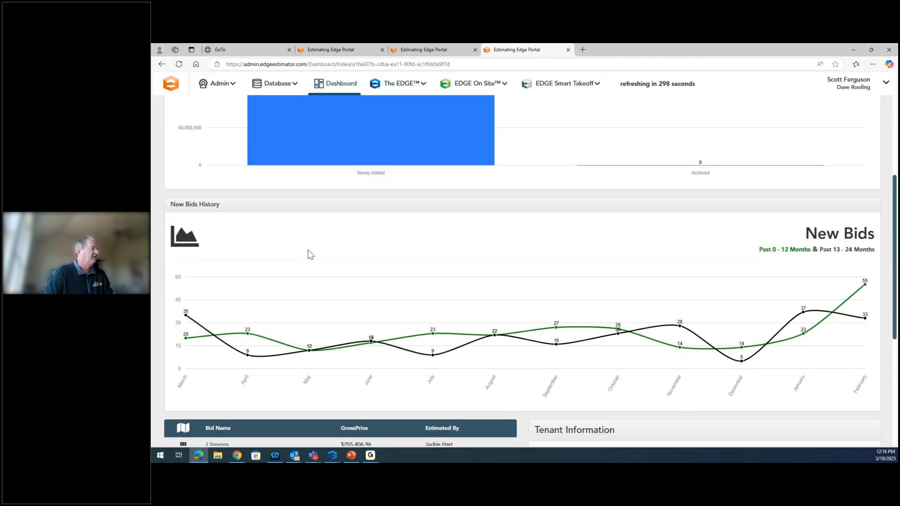
scroll(305, 254, down, 1)
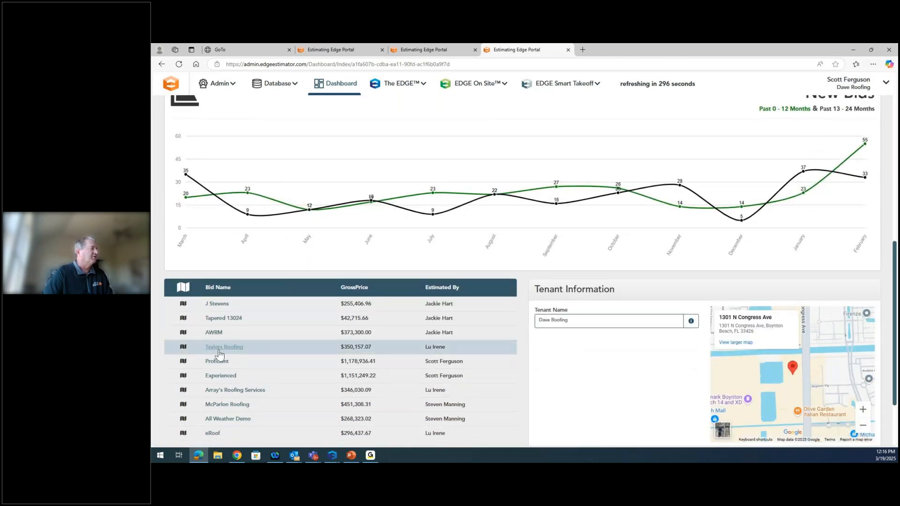
scroll(242, 360, down, 1)
scroll(301, 257, up, 5)
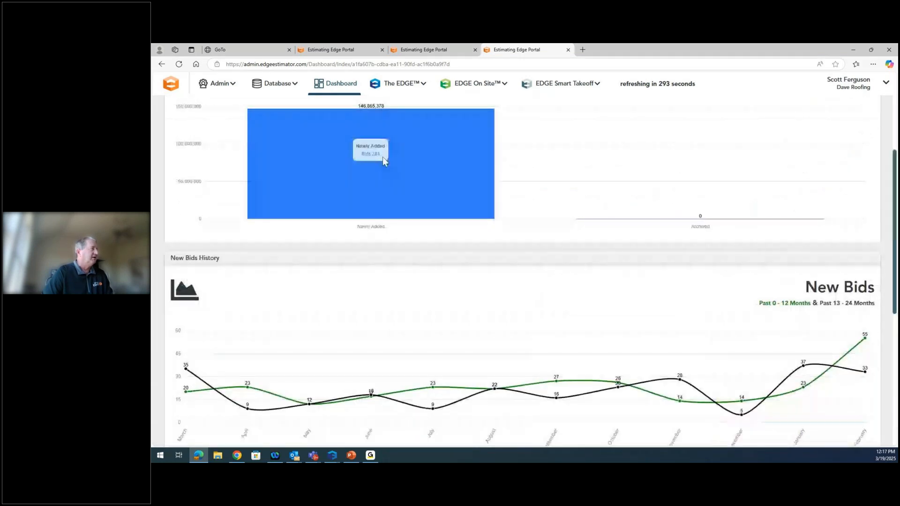
Step: View the portal's Reports Manager, and review the Jr Estimator role's permissions in the Roles Manager without changing them
click(402, 86)
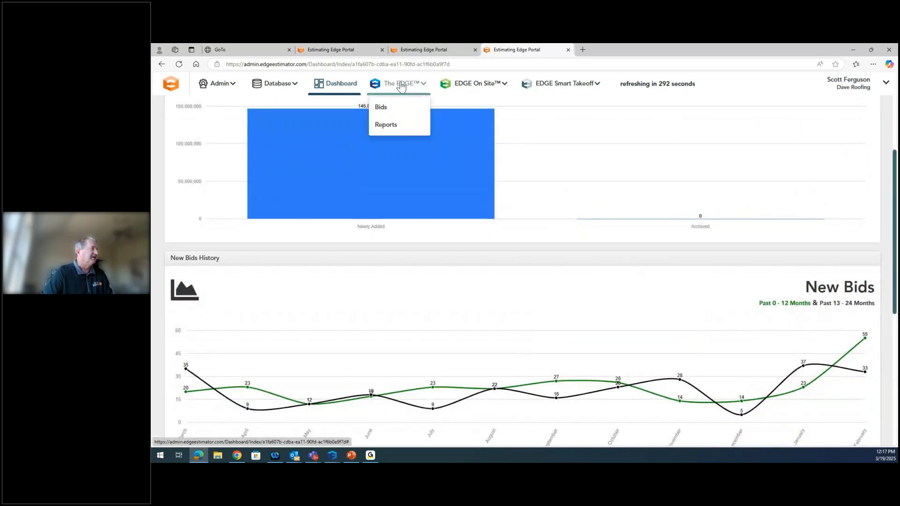
click(392, 128)
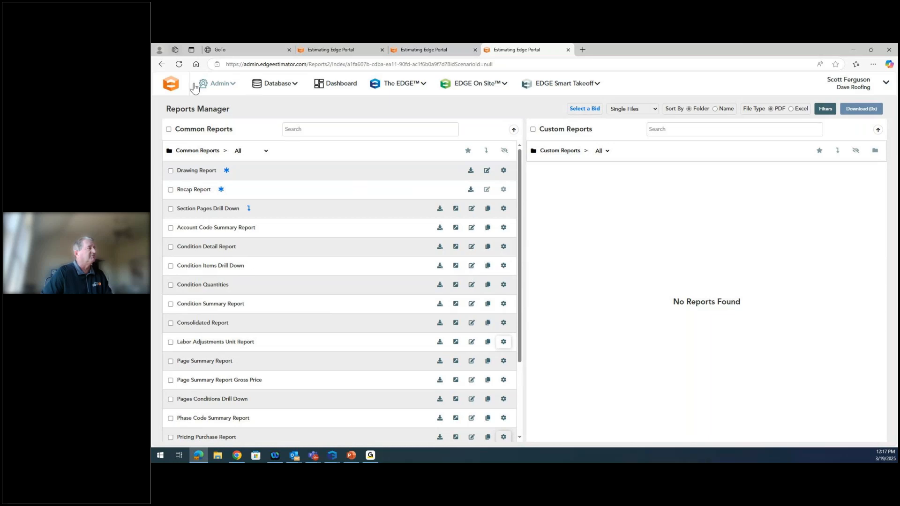
click(218, 87)
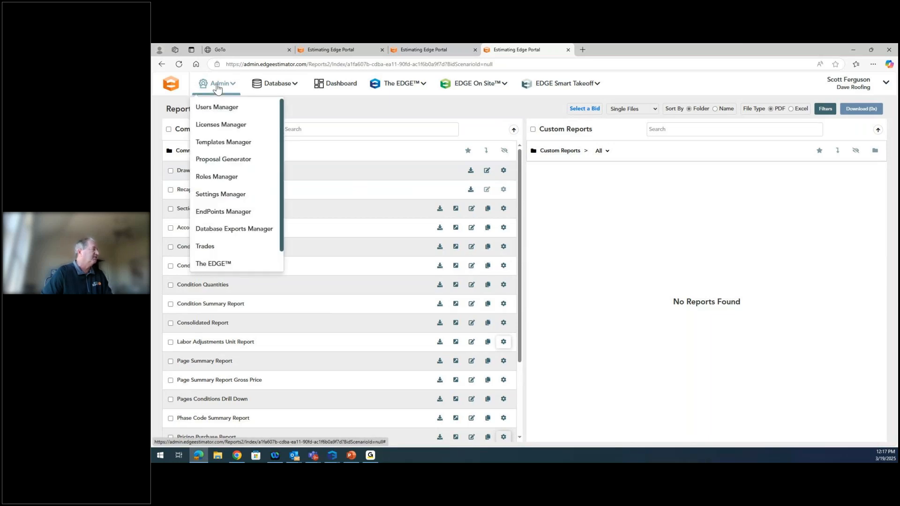
click(217, 178)
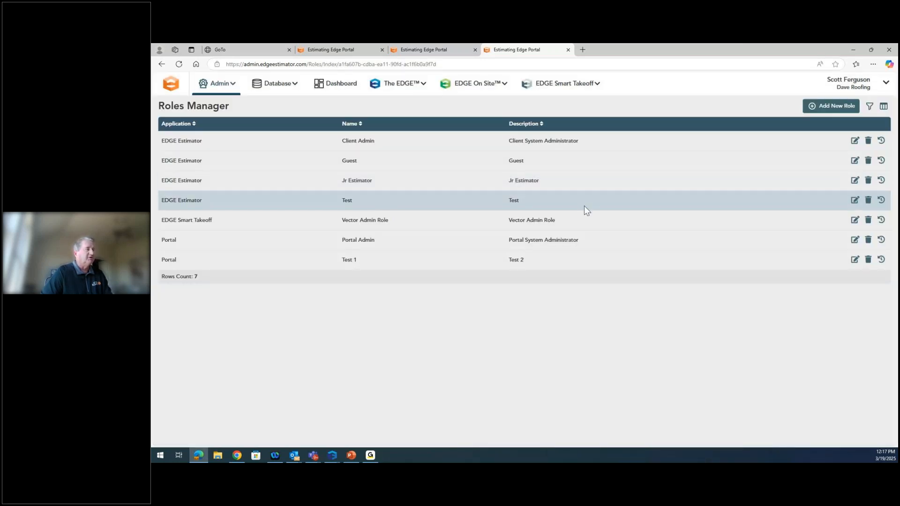
click(854, 181)
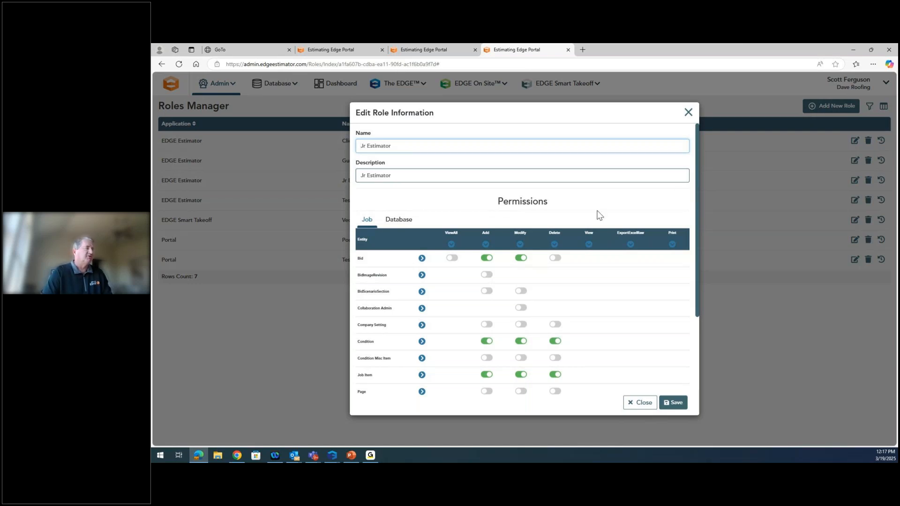
click(688, 112)
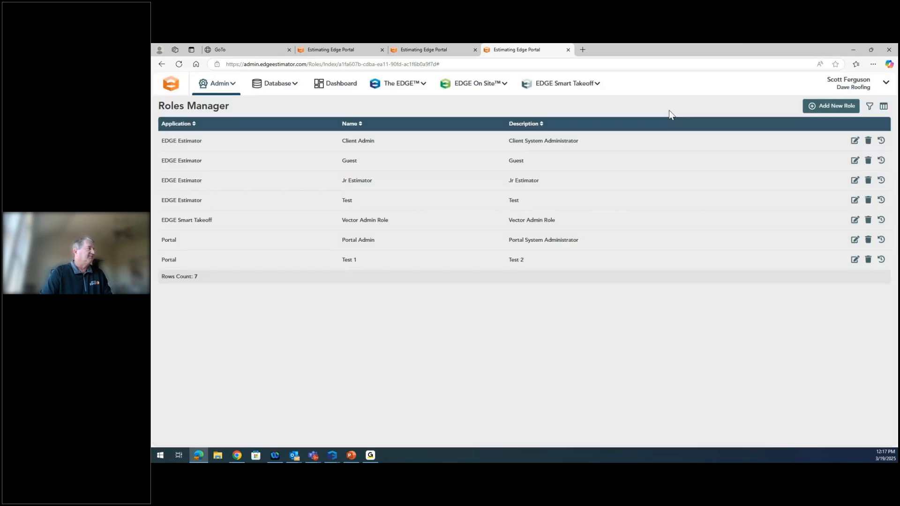
Step: Generate a proposal from the sample proposal document for the first listed bid's Scenario 1, with 1 acceptance day
click(224, 86)
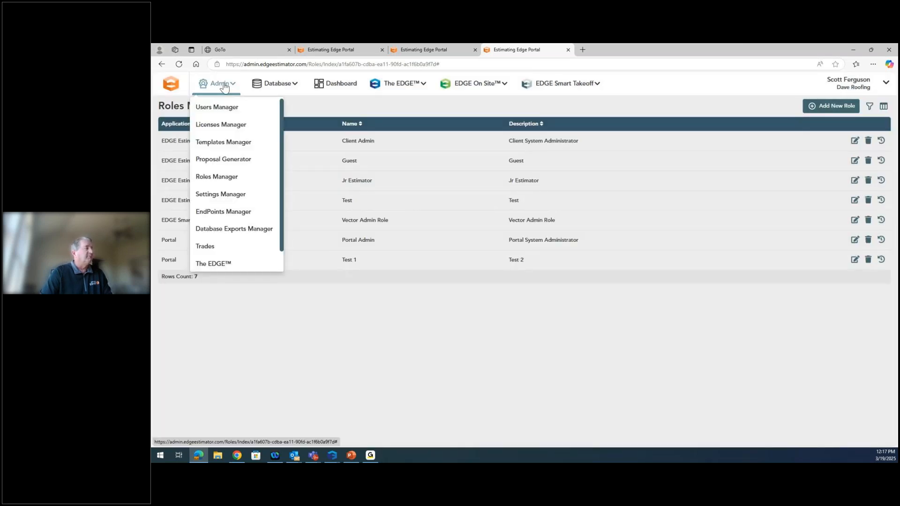
click(227, 161)
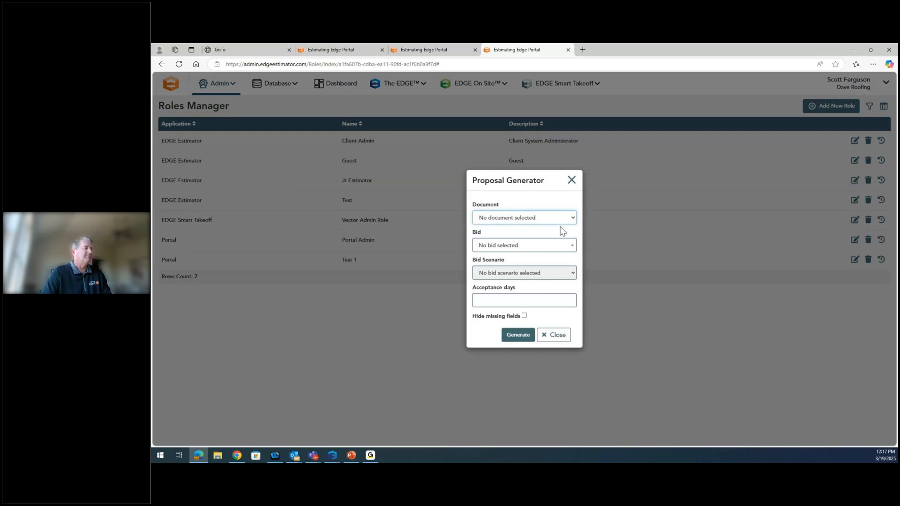
click(567, 223)
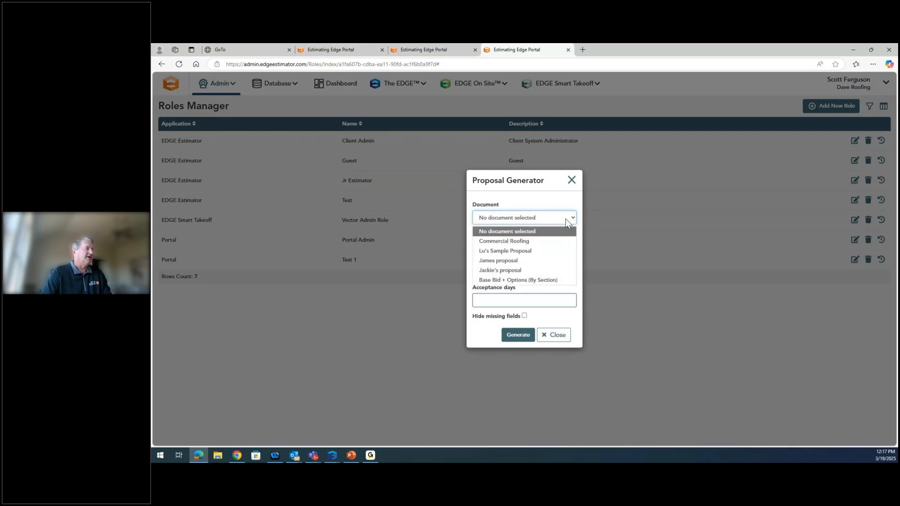
click(530, 251)
click(558, 247)
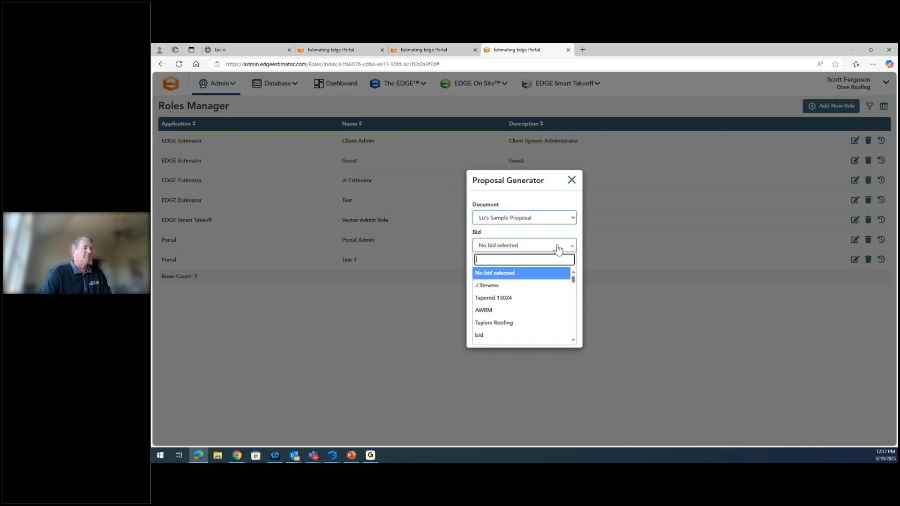
click(498, 286)
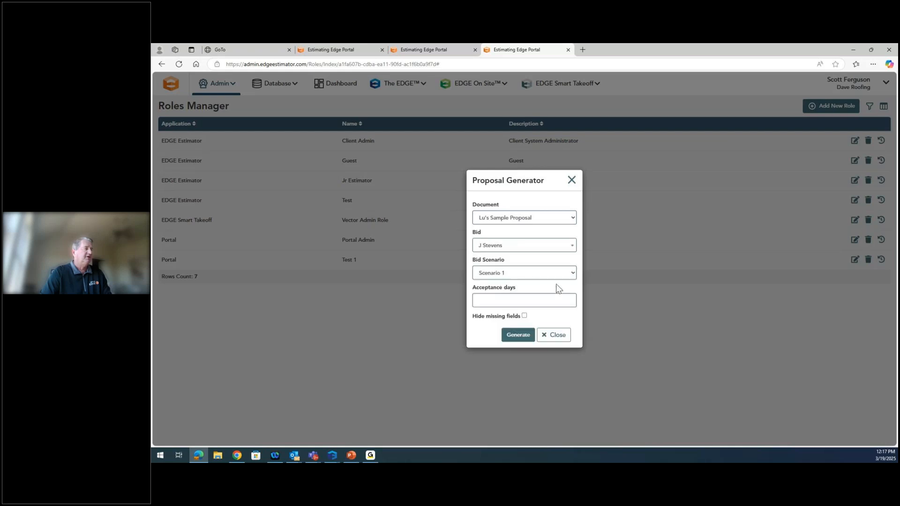
click(568, 298)
click(526, 333)
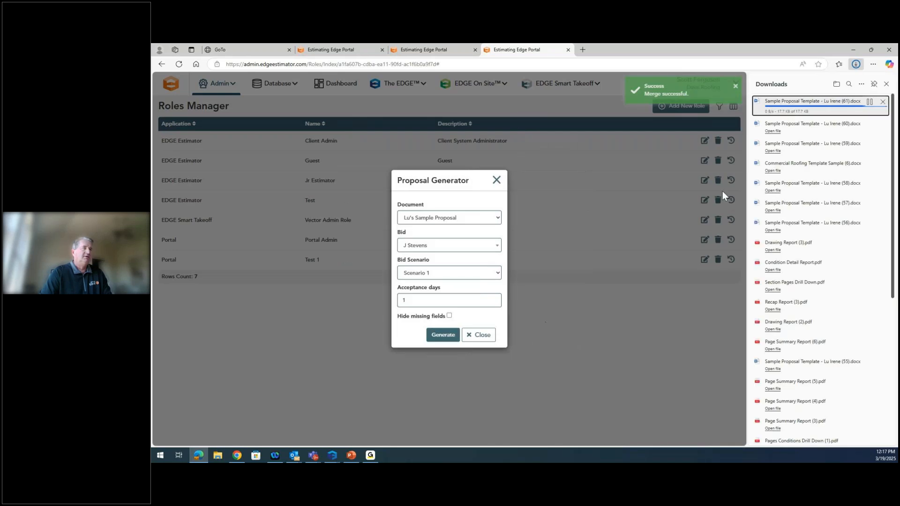
Step: Open the generated proposal in Word, review its job information, contract amount and acceptance terms, and close it and the Proposal Generator
click(774, 110)
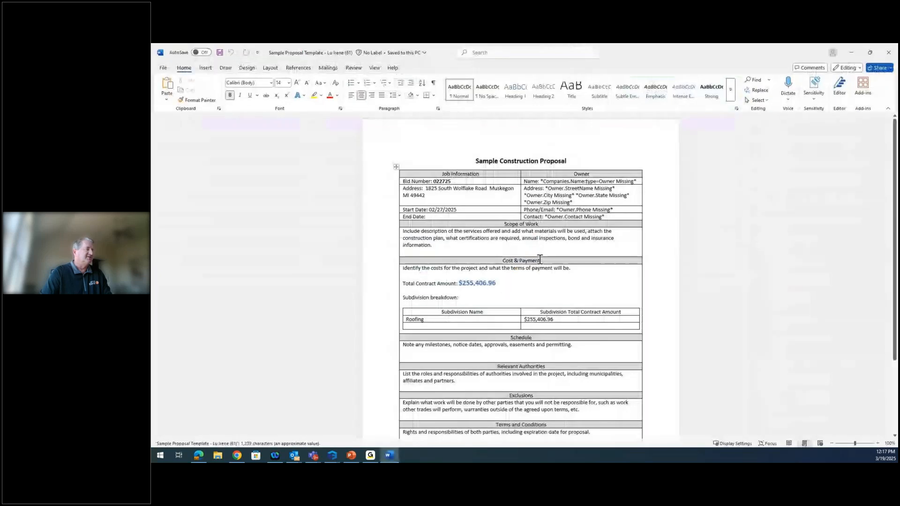
scroll(578, 234, down, 3)
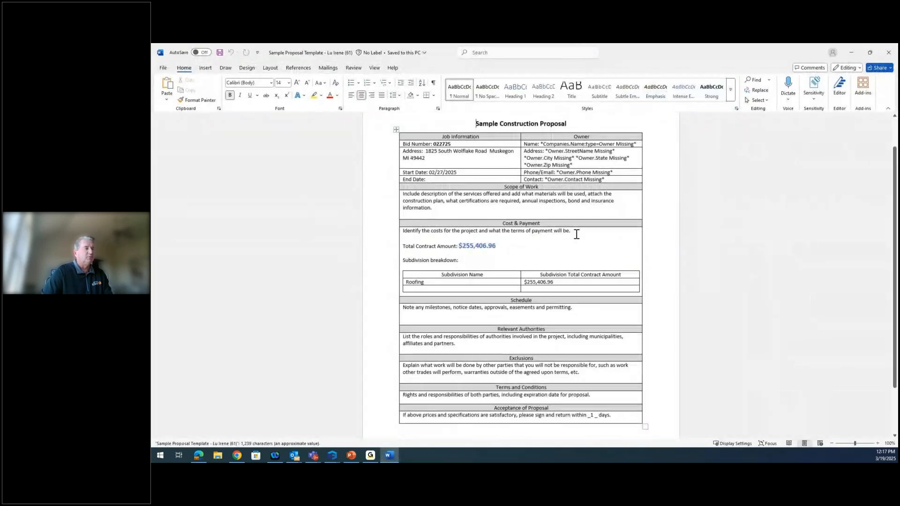
scroll(574, 232, up, 2)
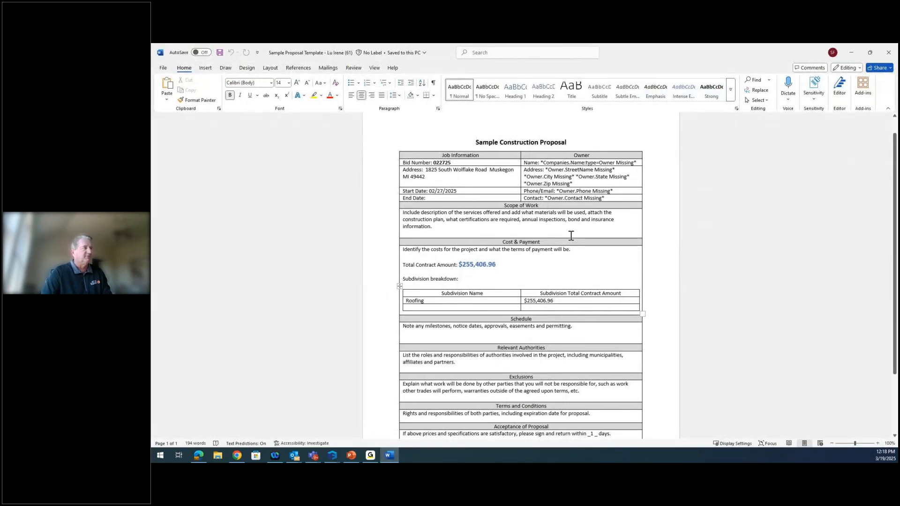
key(ctrl+Home)
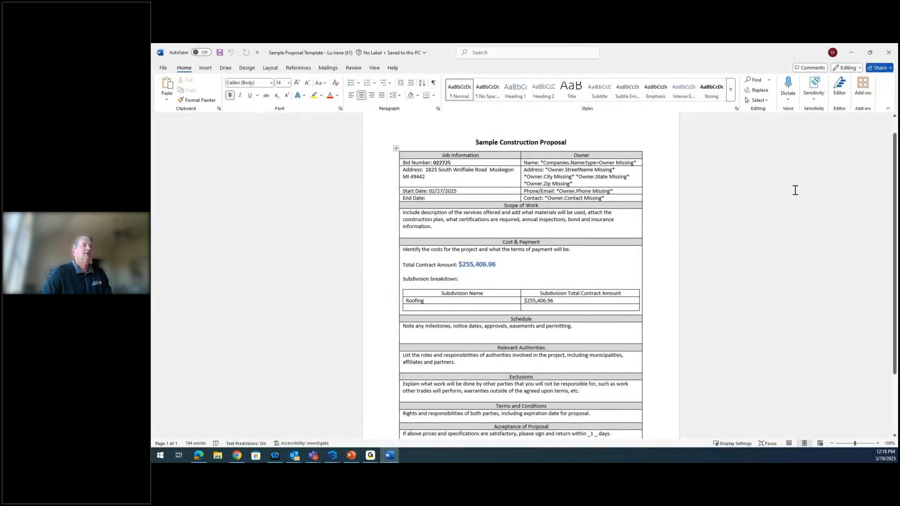
click(890, 55)
click(889, 55)
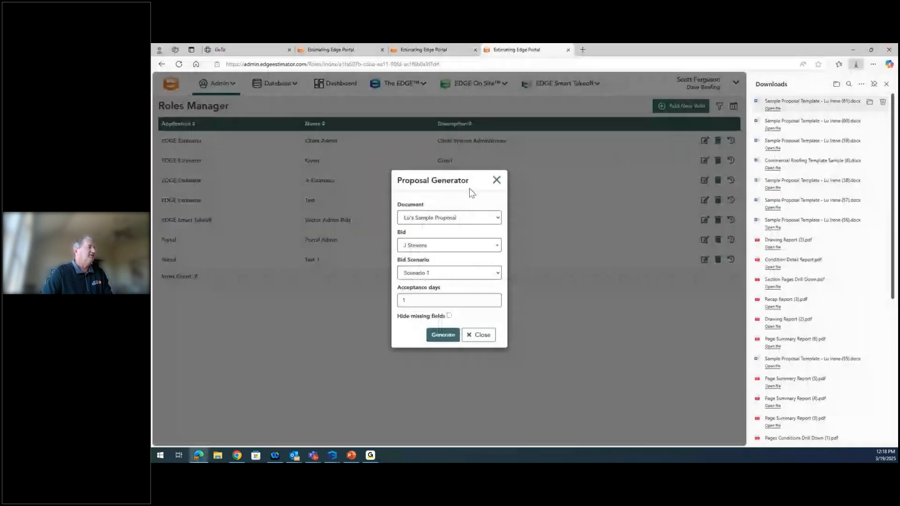
click(496, 181)
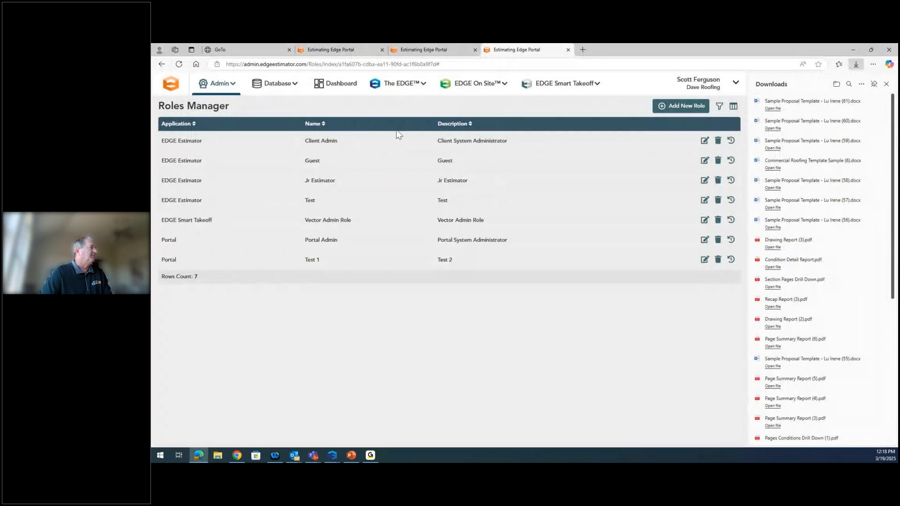
Step: View the available and in-use licenses in the License Manager, and dismiss the browser's downloads list
click(216, 85)
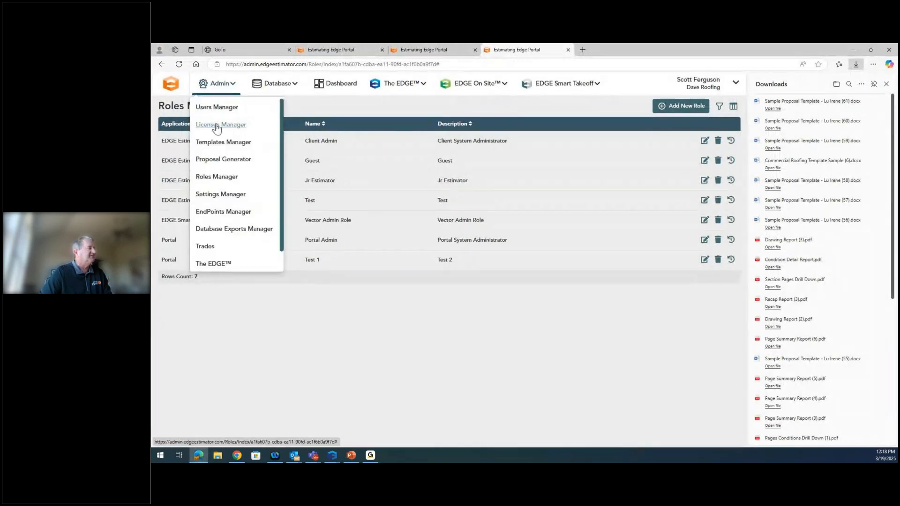
click(217, 125)
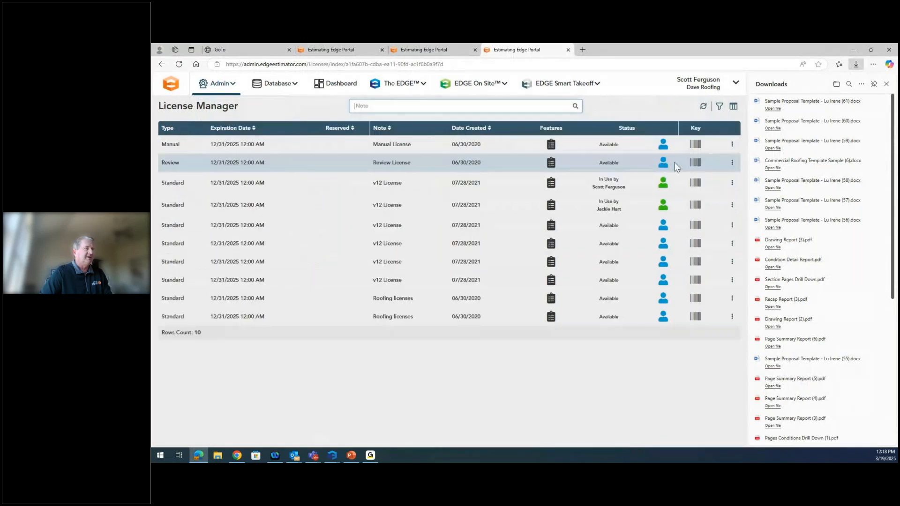
click(886, 84)
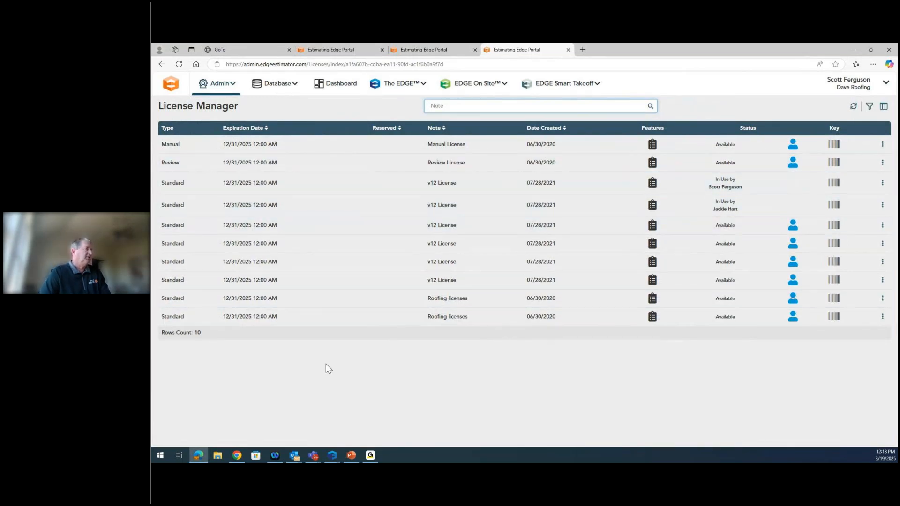
Step: Switch to The EDGE estimating program and add a section titled "standing seam" to the webinar bid's Scenario 1
click(331, 454)
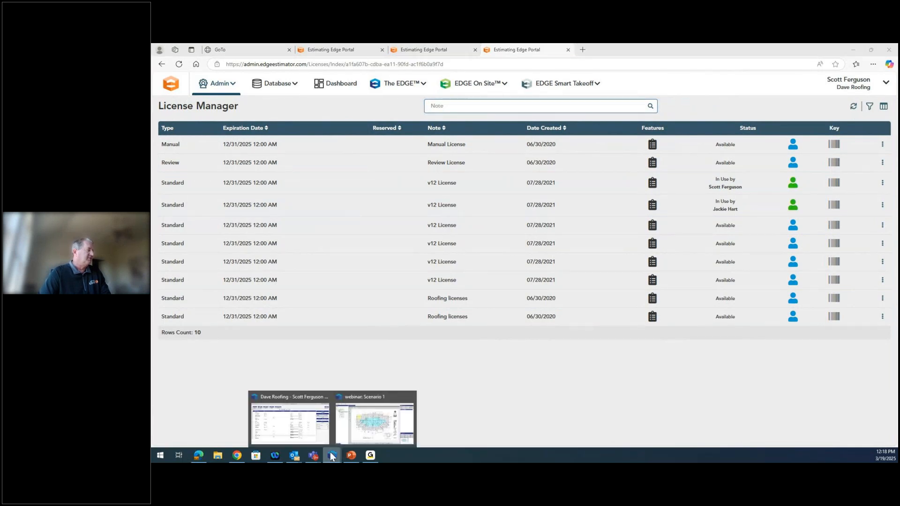
click(308, 434)
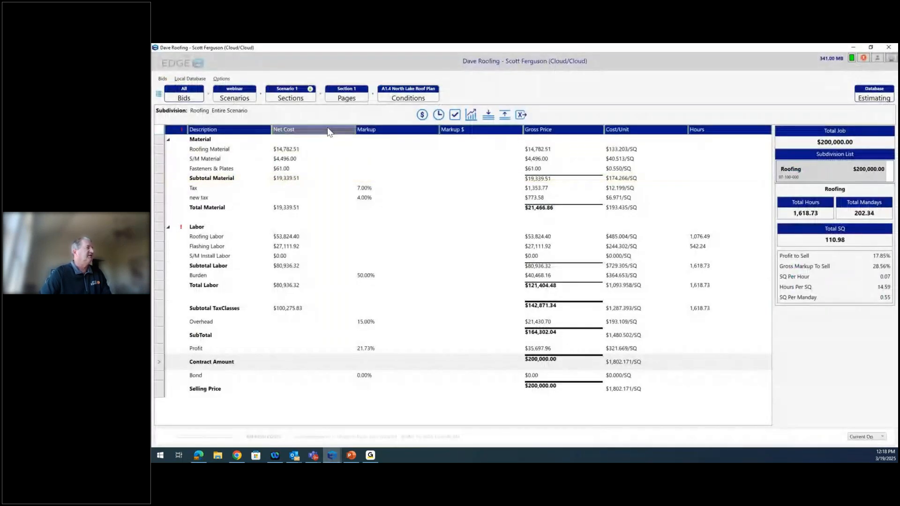
click(297, 102)
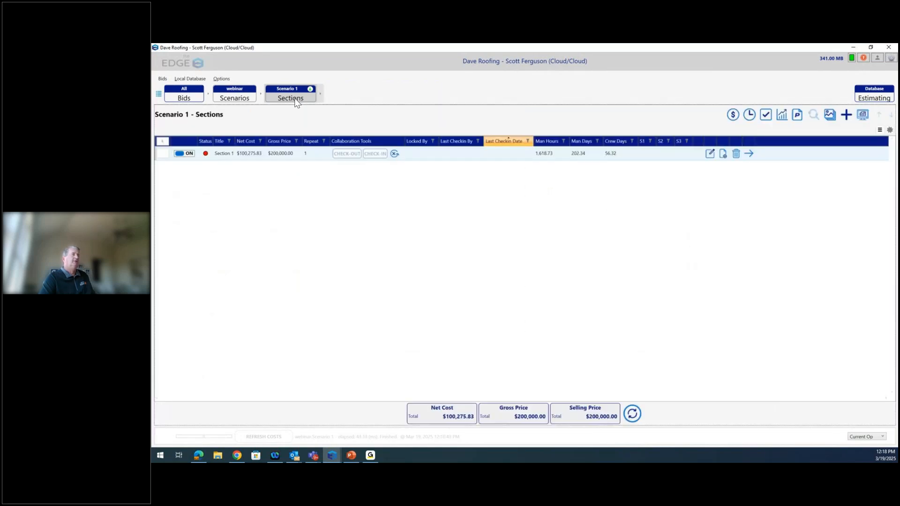
click(846, 115)
text(st)
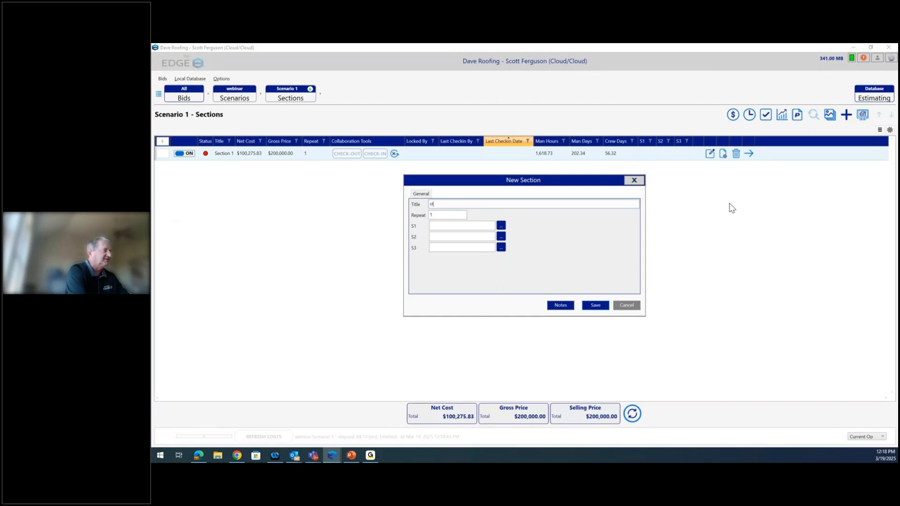
text(andin s)
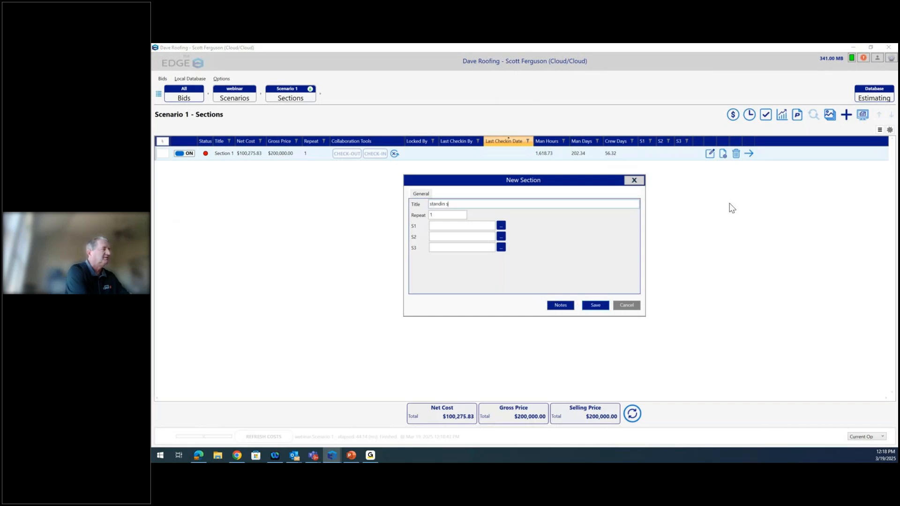
text(d)
text( seam)
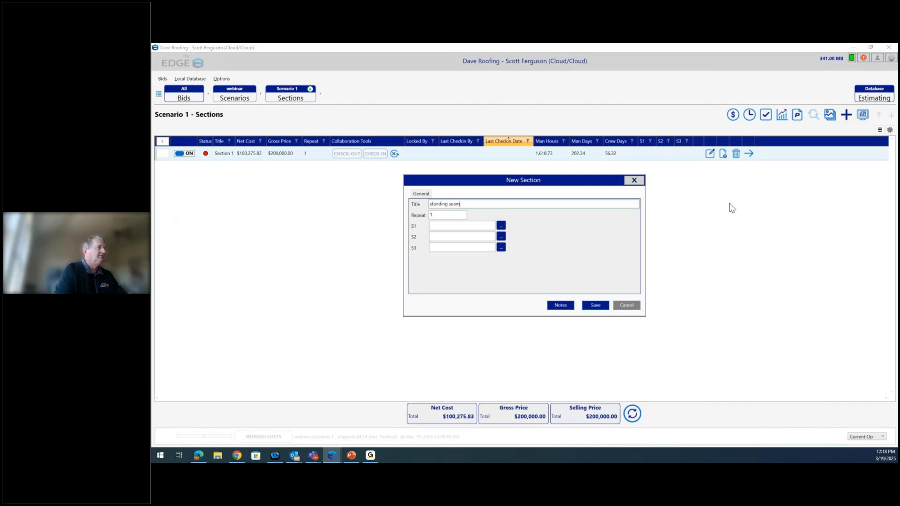
click(586, 306)
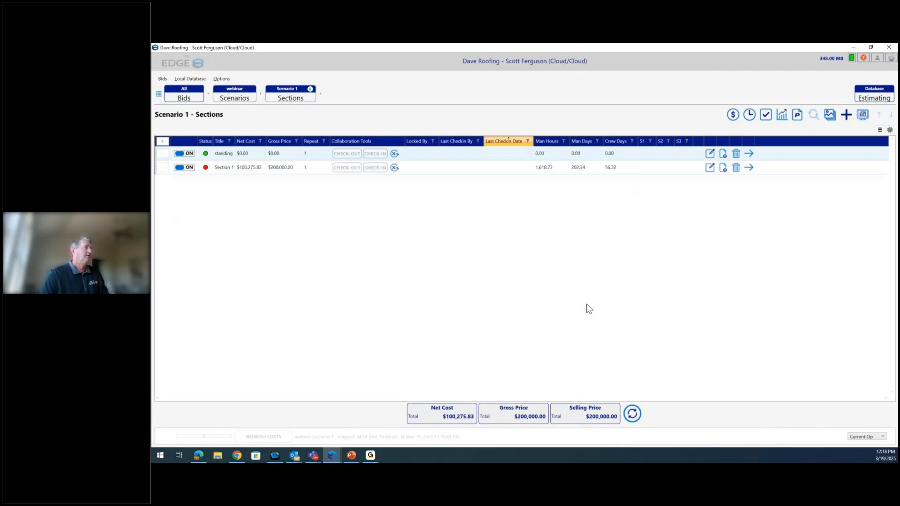
Step: Import the "Standing Seam Job (002)" plan as a page of the standing seam section and open that page's conditions
click(428, 153)
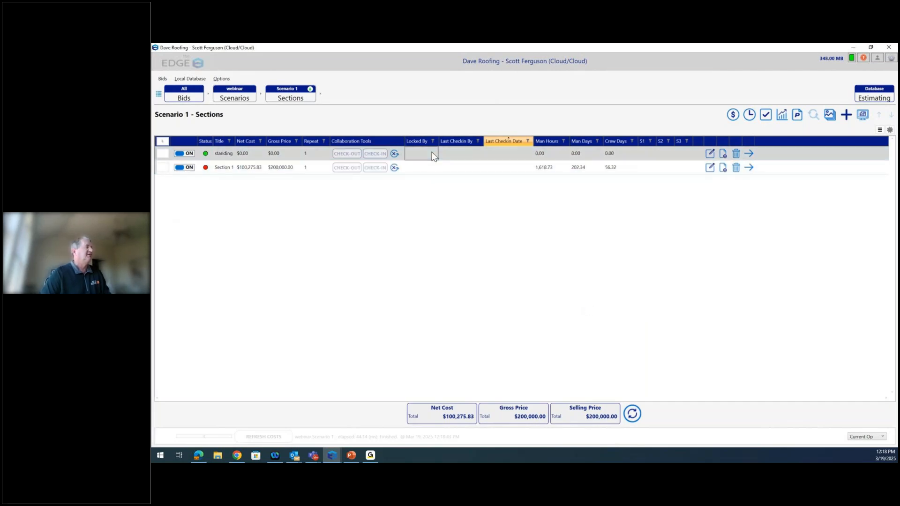
click(831, 113)
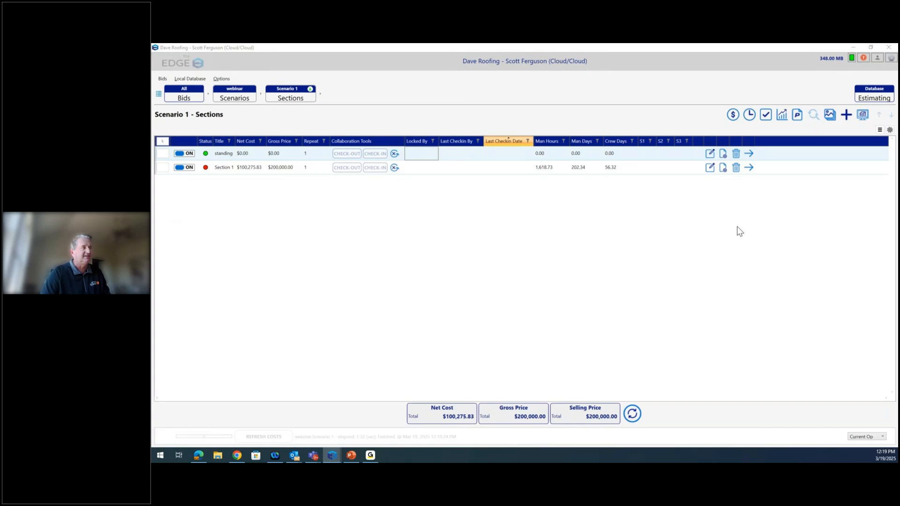
click(749, 155)
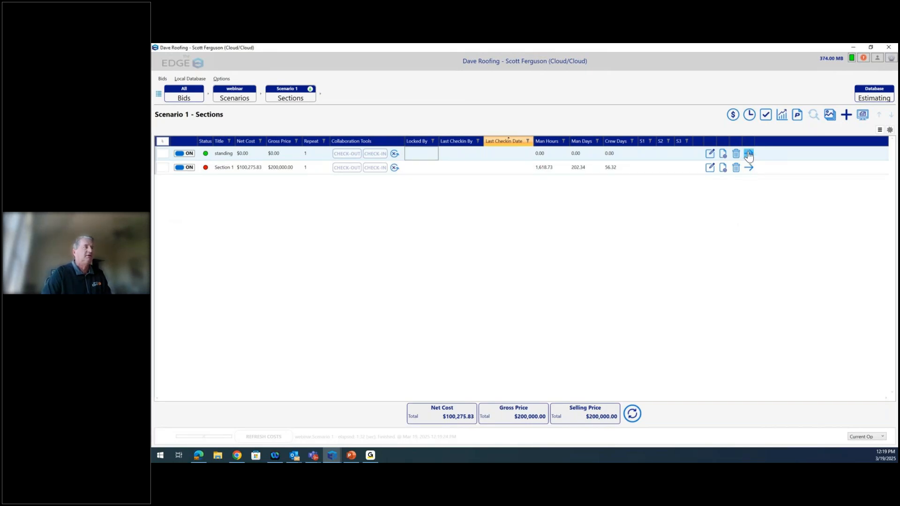
click(749, 155)
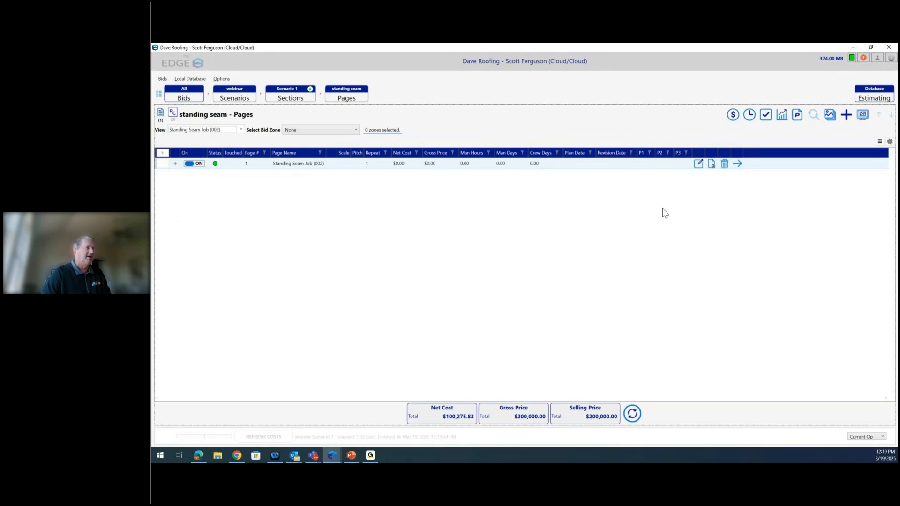
click(738, 163)
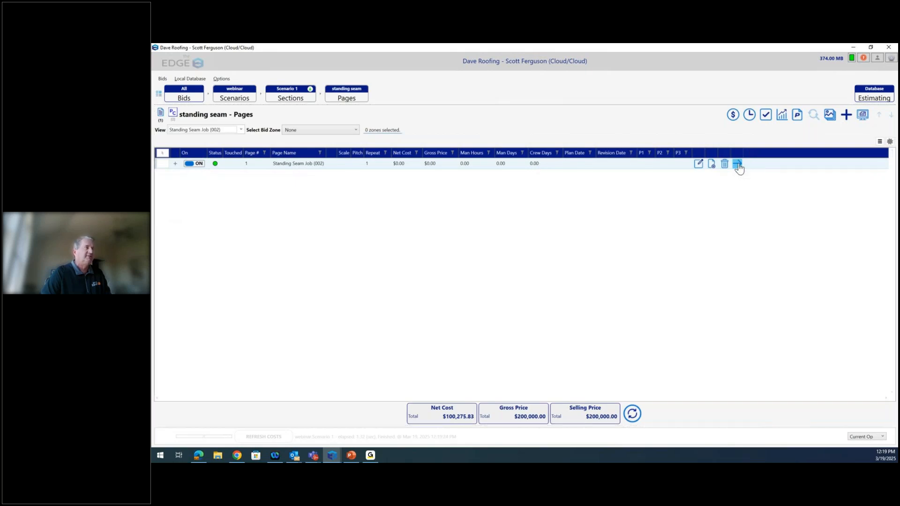
Step: Add the Roof Standing Seam condition SC_0754 from the 99 Roofing Modules "Standing Seam Panel Layout" group to the page
click(847, 114)
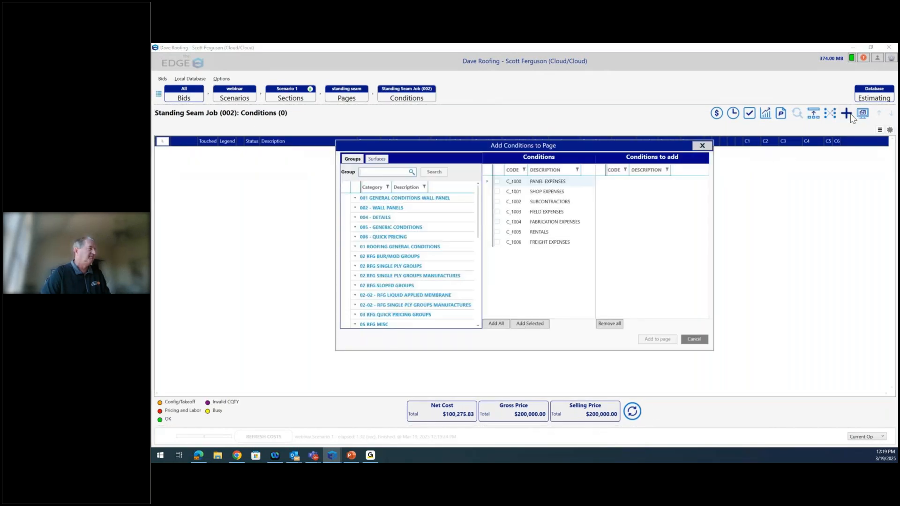
click(393, 172)
text(roofing)
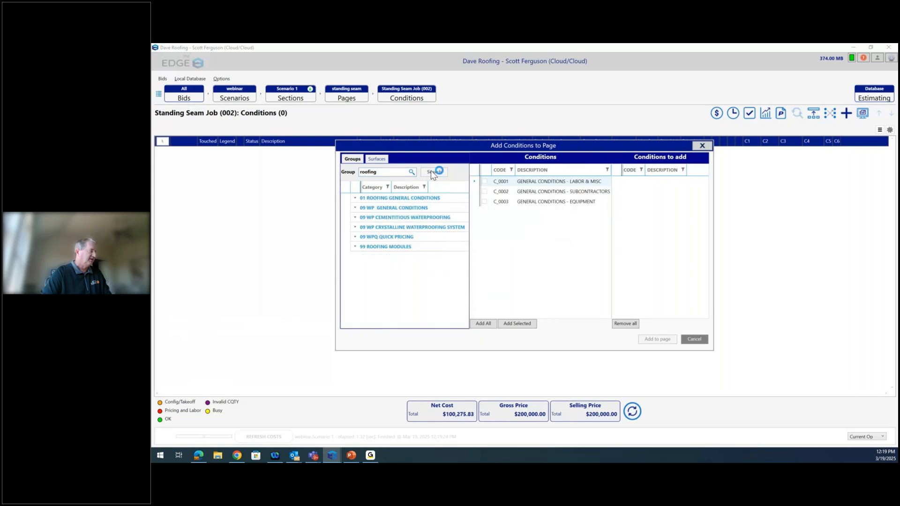
click(402, 247)
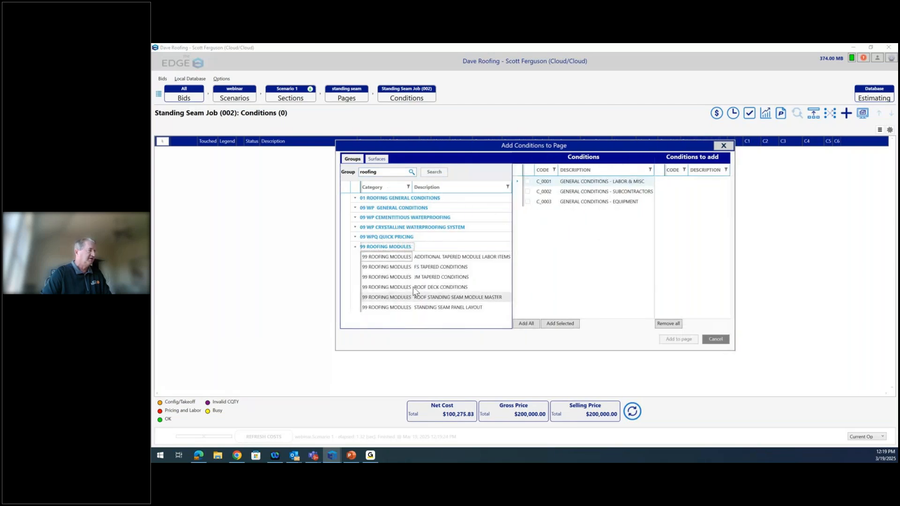
click(423, 308)
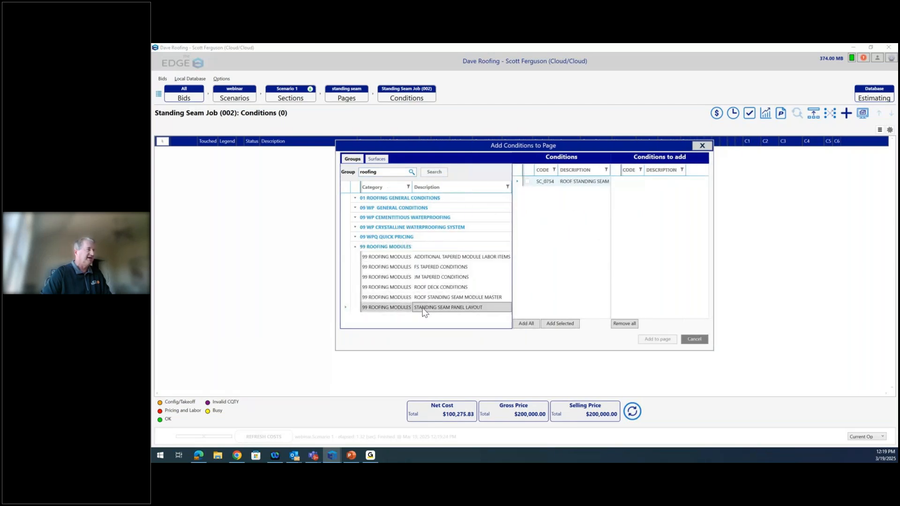
click(527, 182)
click(560, 324)
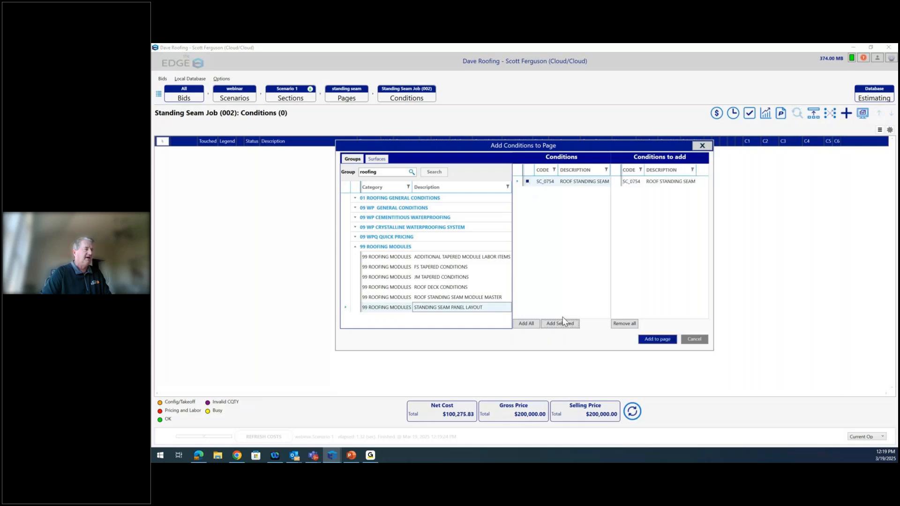
click(647, 339)
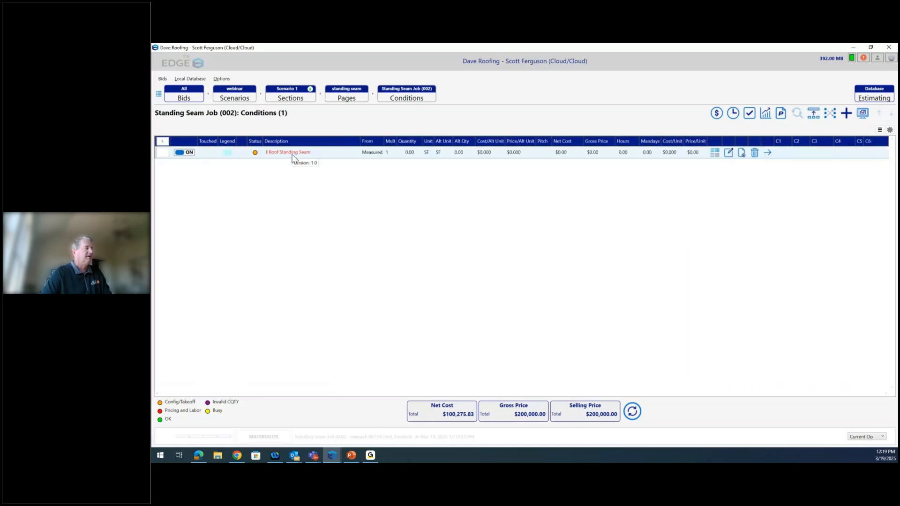
Step: Review the Roof Standing Seam condition's general properties, manufacturer choices and insulation settings, keeping Berridge as the manufacturer
click(293, 156)
double_click(292, 156)
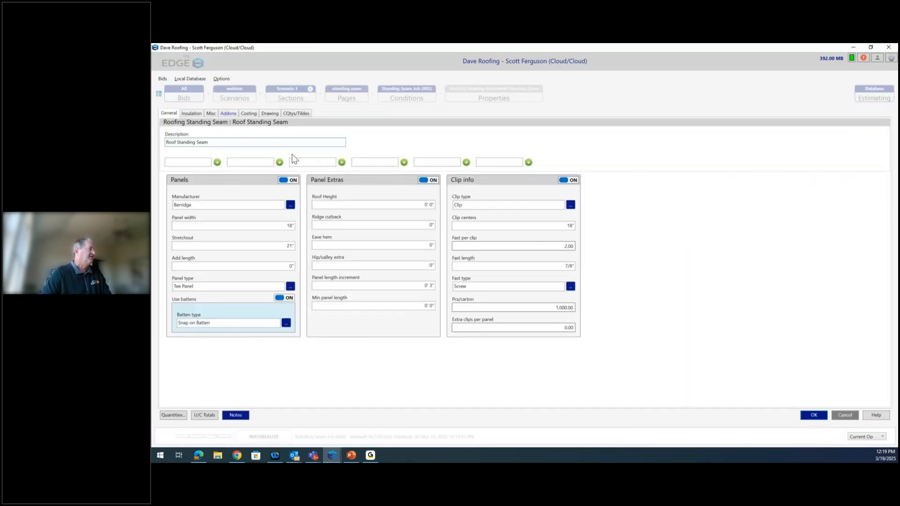
click(290, 206)
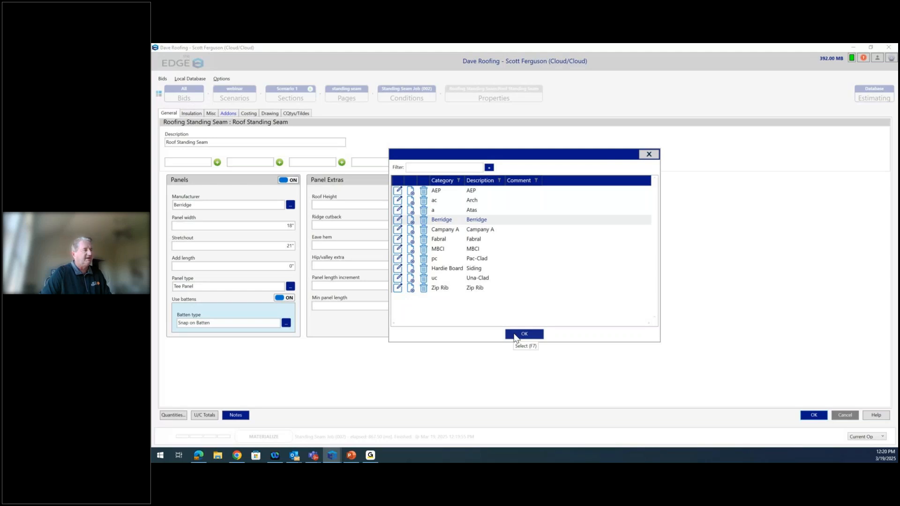
click(515, 334)
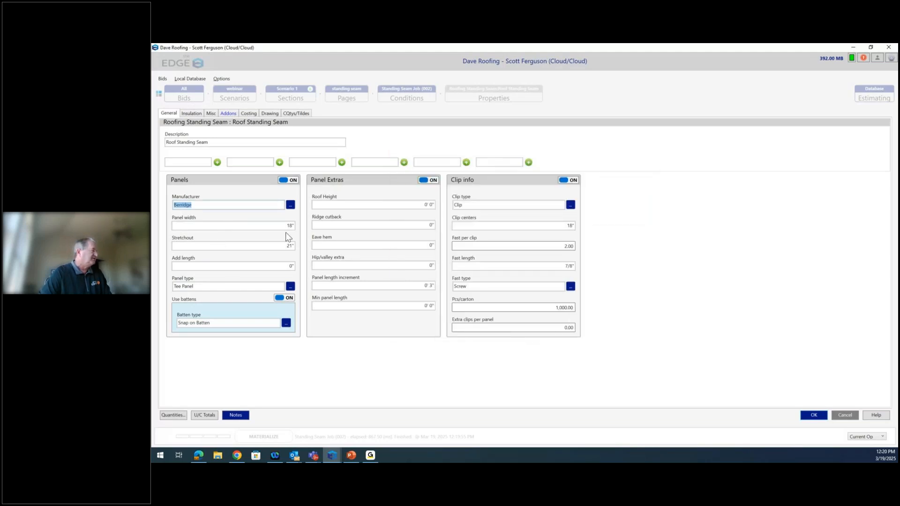
click(197, 113)
click(173, 114)
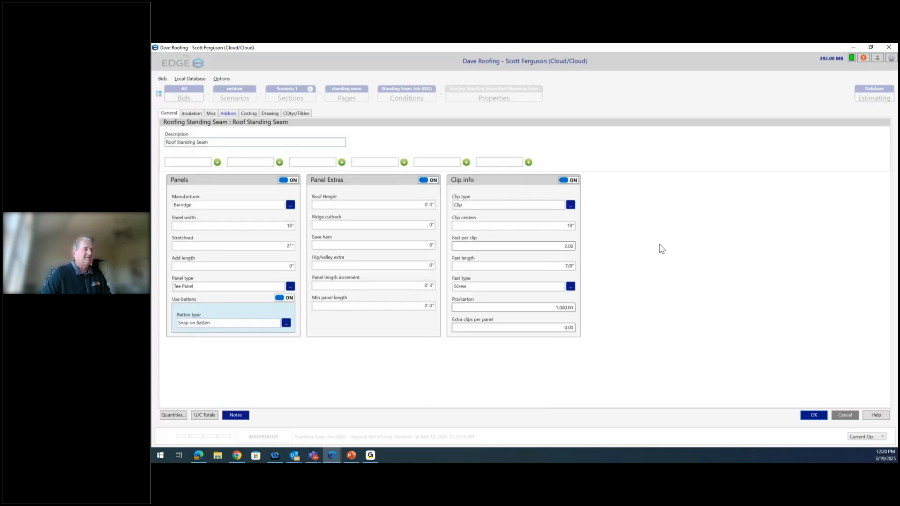
click(814, 415)
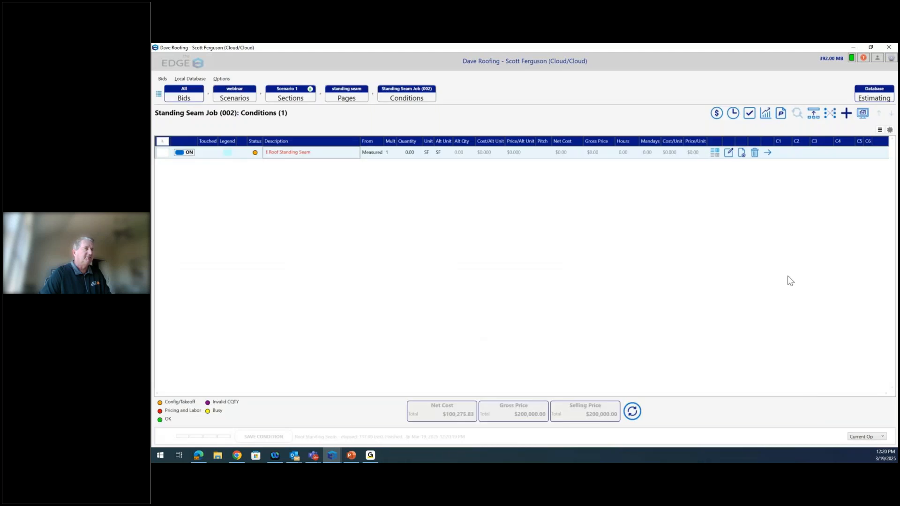
Step: Open the plan drawing for the Roof Standing Seam takeoff and set its scale to 1/16"
click(863, 114)
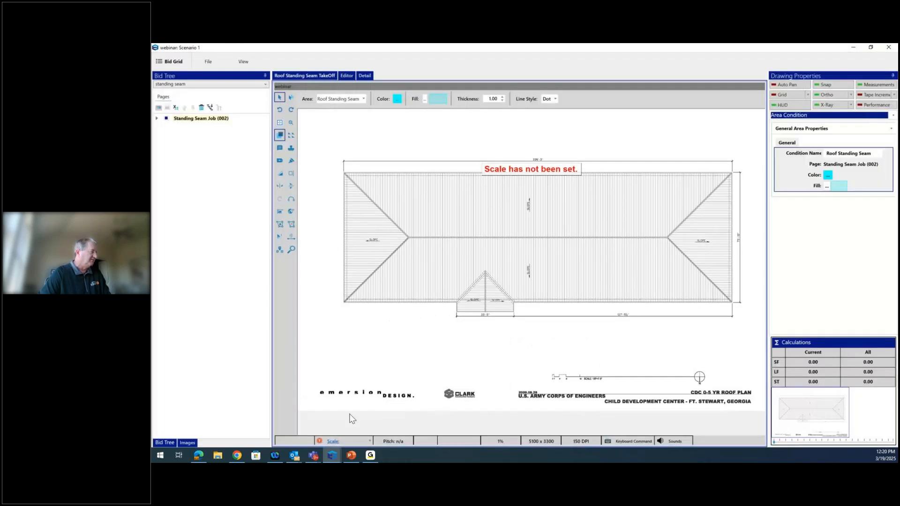
click(333, 441)
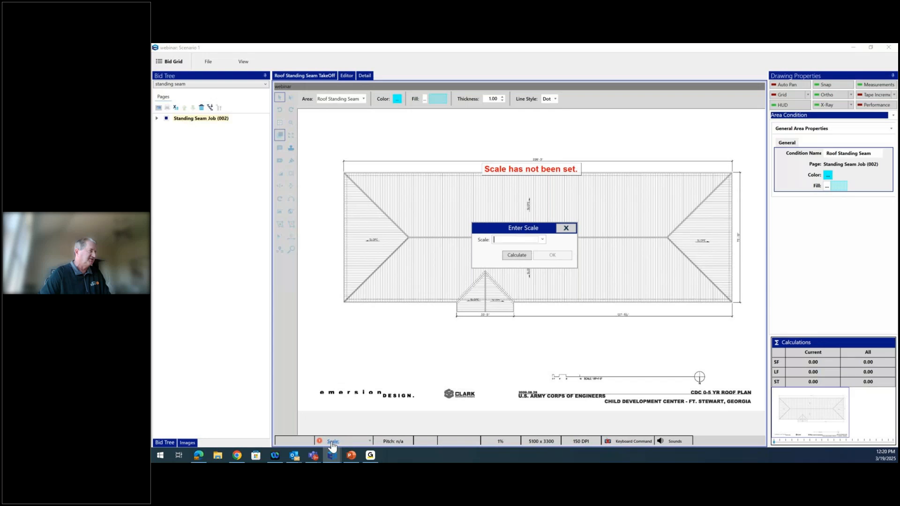
click(543, 240)
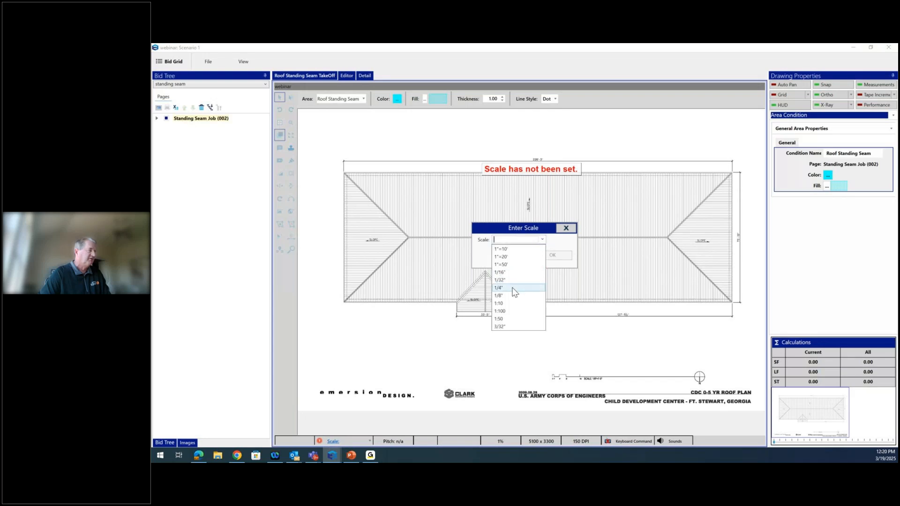
key(Escape)
text(1/16")
click(544, 255)
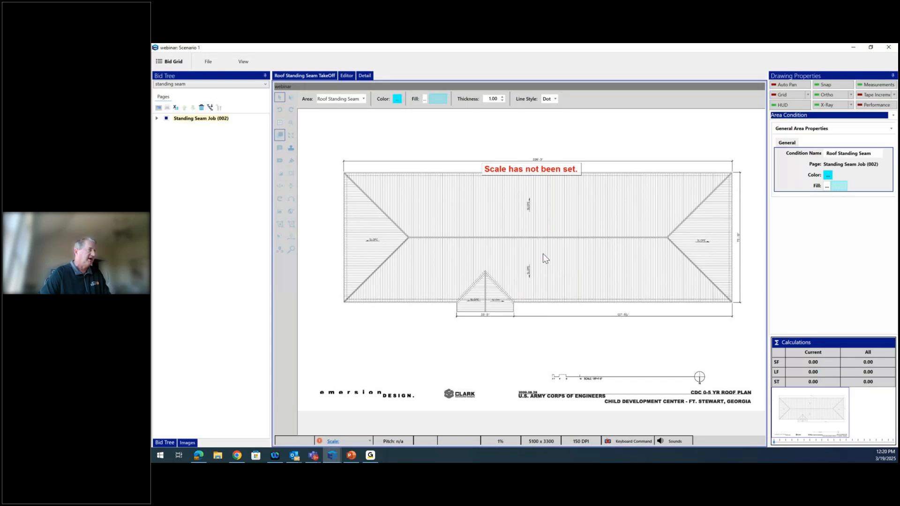
Step: Outline the left triangular hip as a Roof Standing Seam area of about 5,449 SF and add a two-point HiLo line toward its eave
click(345, 174)
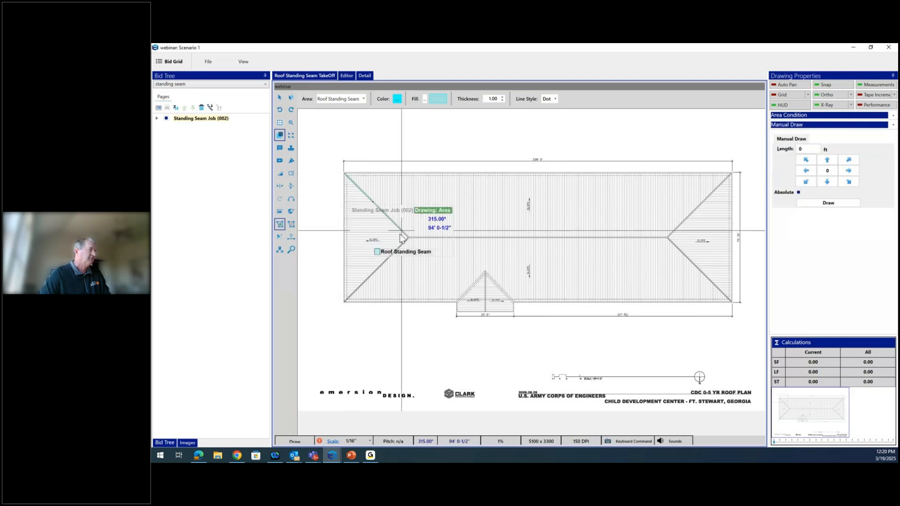
click(407, 237)
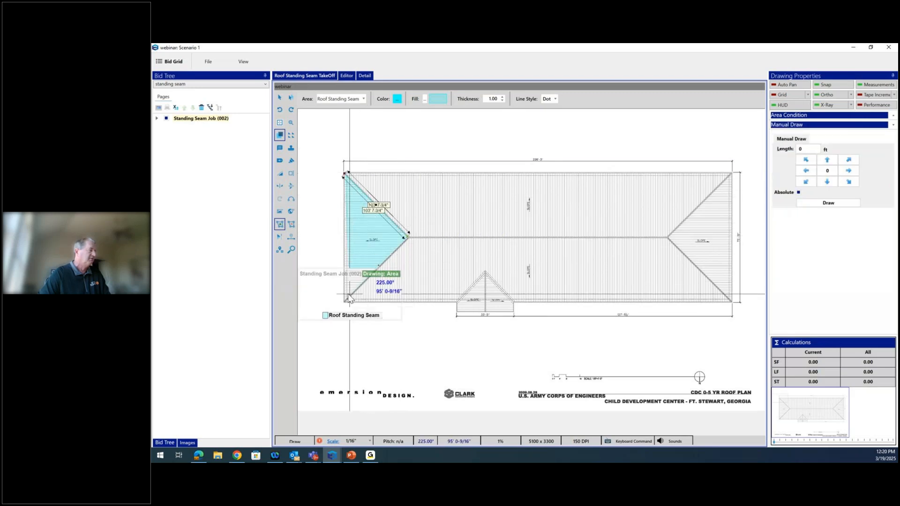
click(345, 300)
right_click(346, 302)
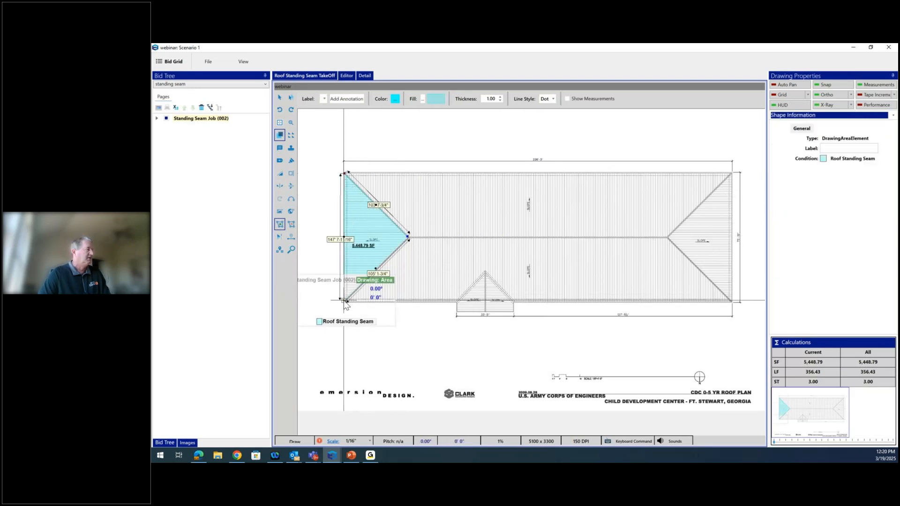
click(280, 237)
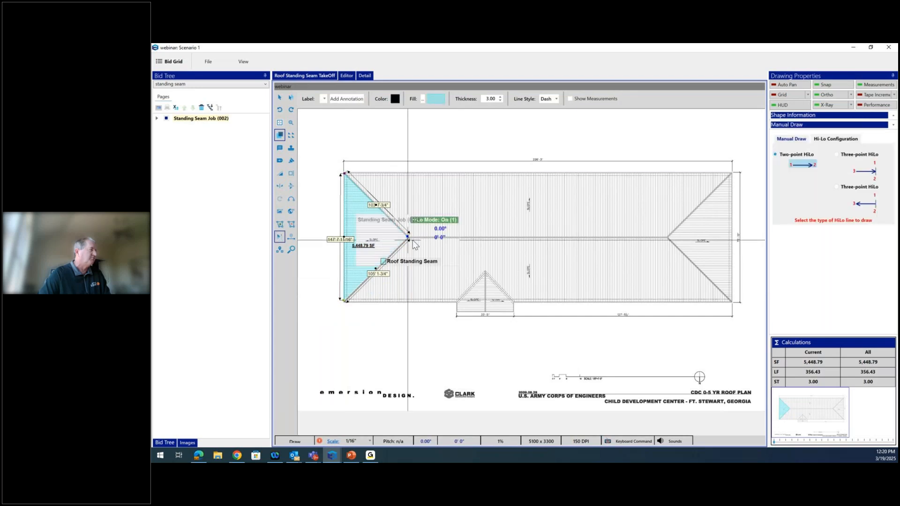
click(394, 226)
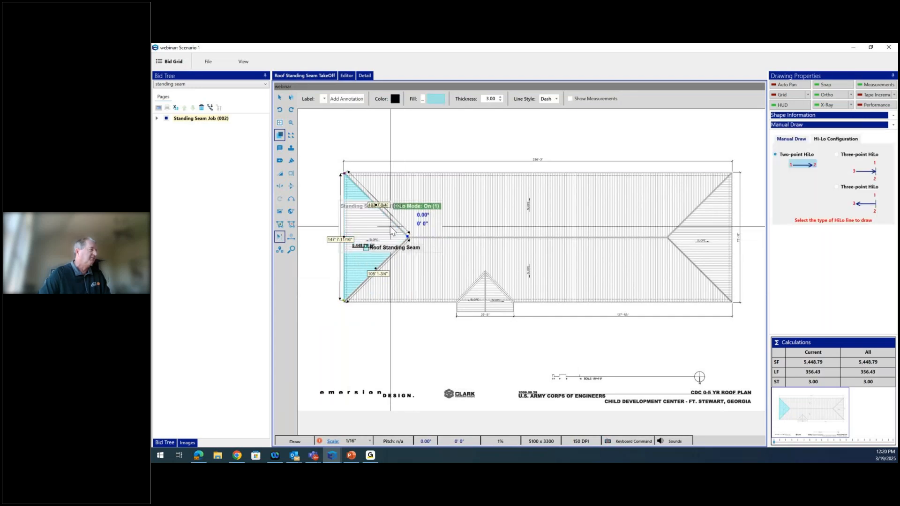
click(348, 227)
Step: Outline the upper roof slope between ridge and eave as an area of about 27,502 SF and add an upward two-point HiLo line
click(280, 224)
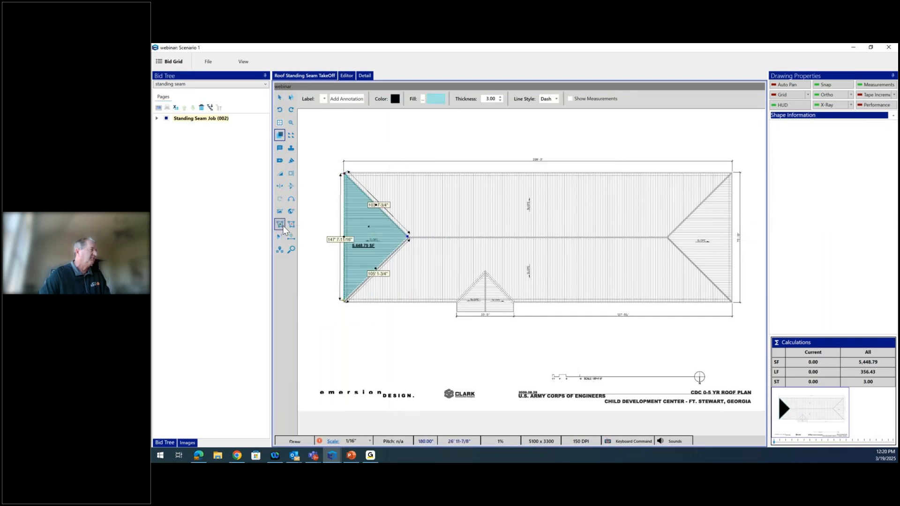
click(344, 173)
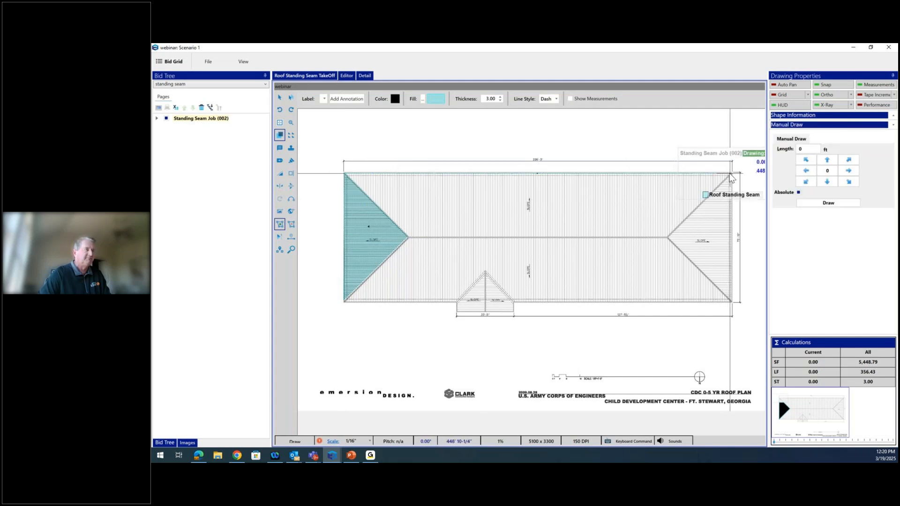
click(730, 174)
click(669, 237)
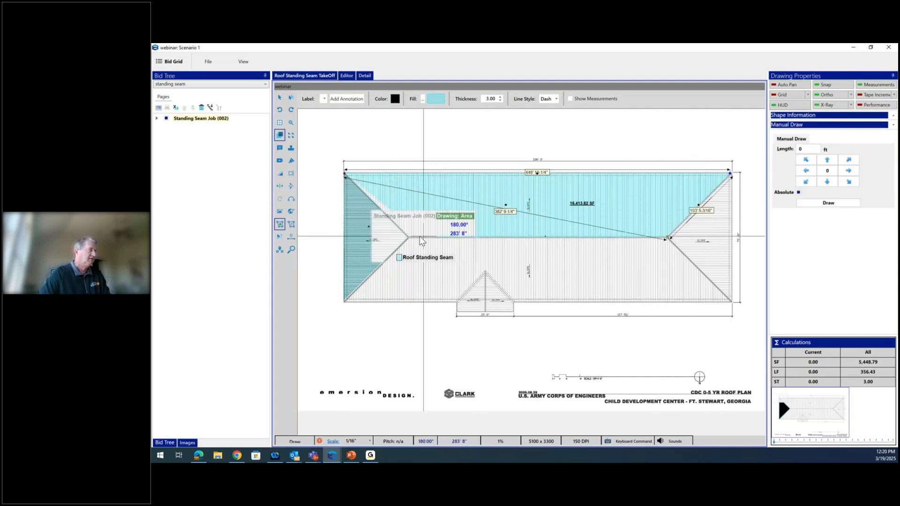
click(408, 237)
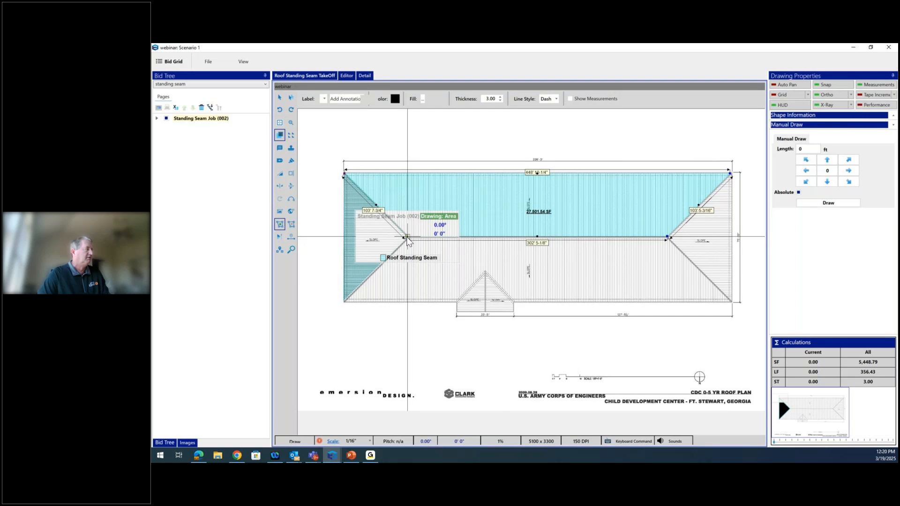
double_click(408, 240)
click(279, 237)
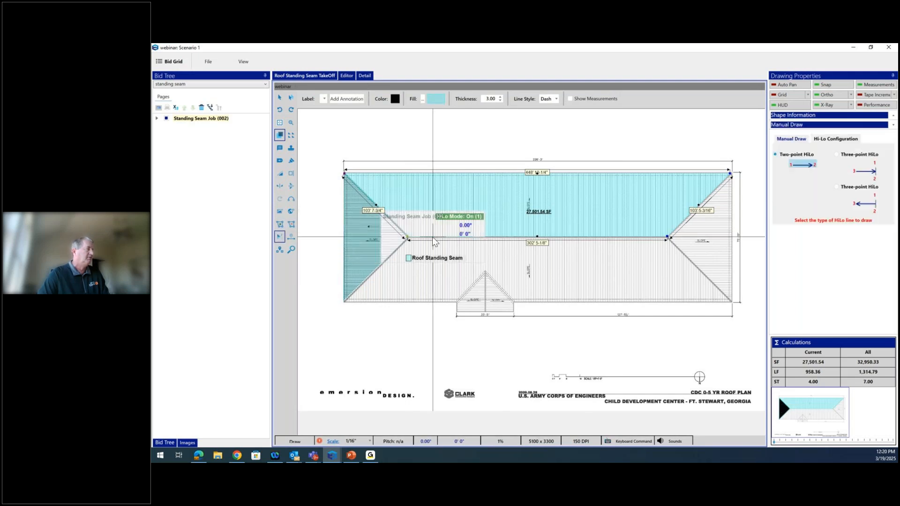
click(430, 207)
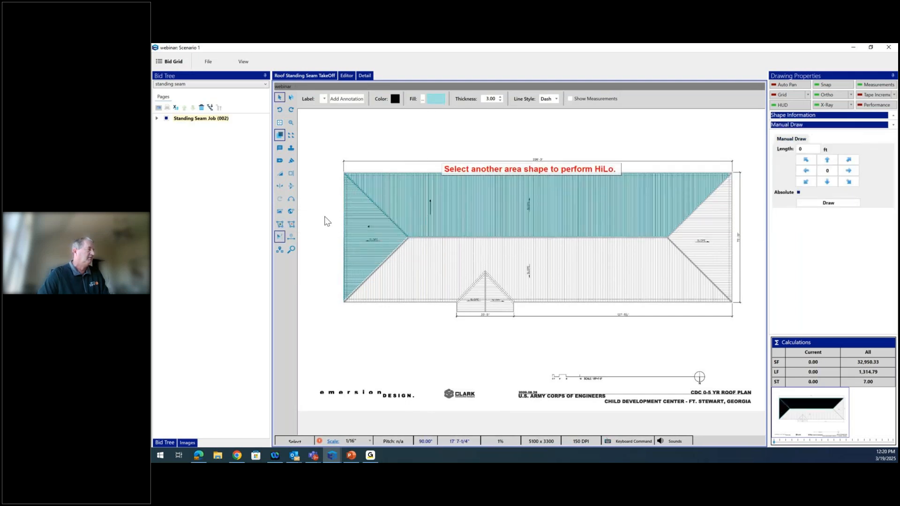
Step: Outline the right triangular hip as a Roof Standing Seam area and add a two-point HiLo line from ridge end toward eave
click(279, 224)
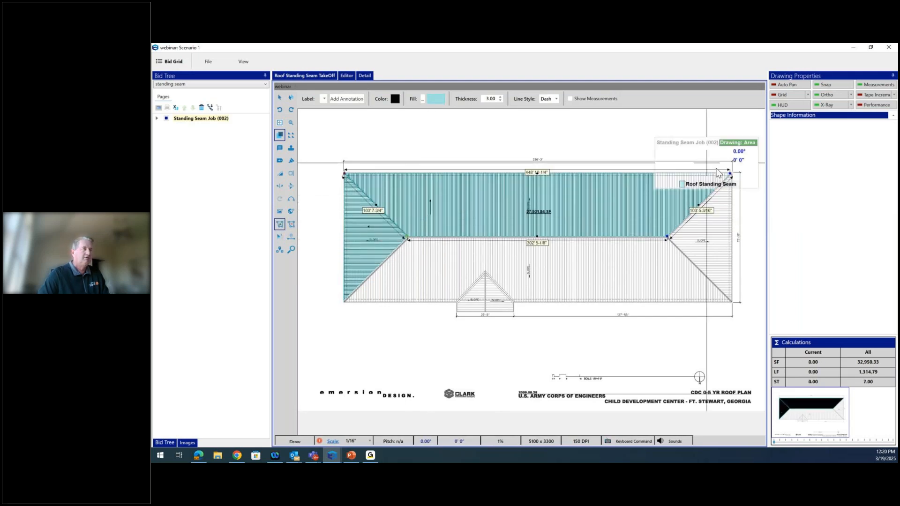
click(730, 174)
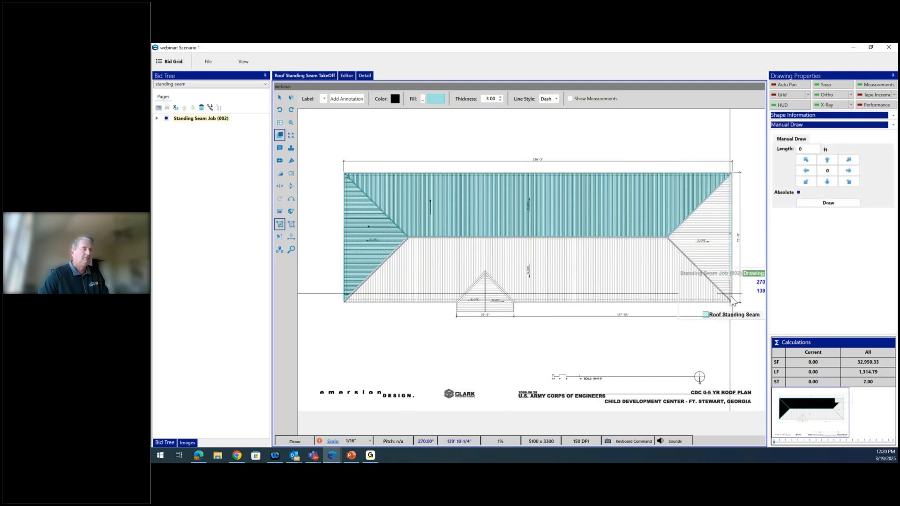
click(730, 302)
double_click(667, 236)
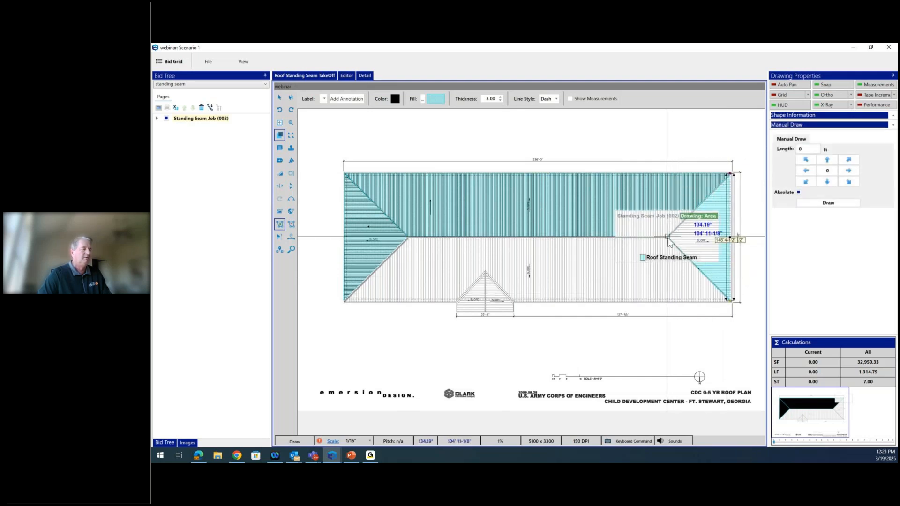
click(279, 236)
click(694, 230)
Step: Outline the lower roof slope with the entrance gable as an area of about 29,104 SF, add a downward two-point HiLo line, and close the takeoff
click(280, 224)
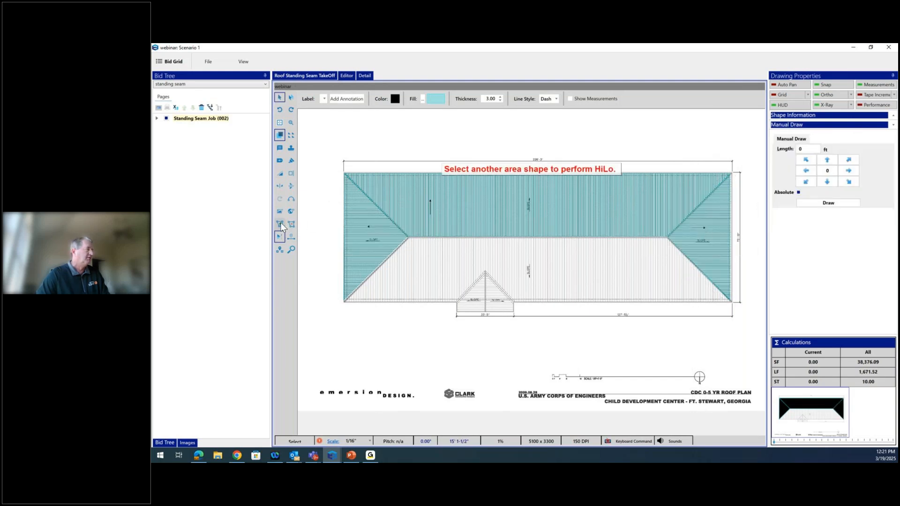
click(407, 239)
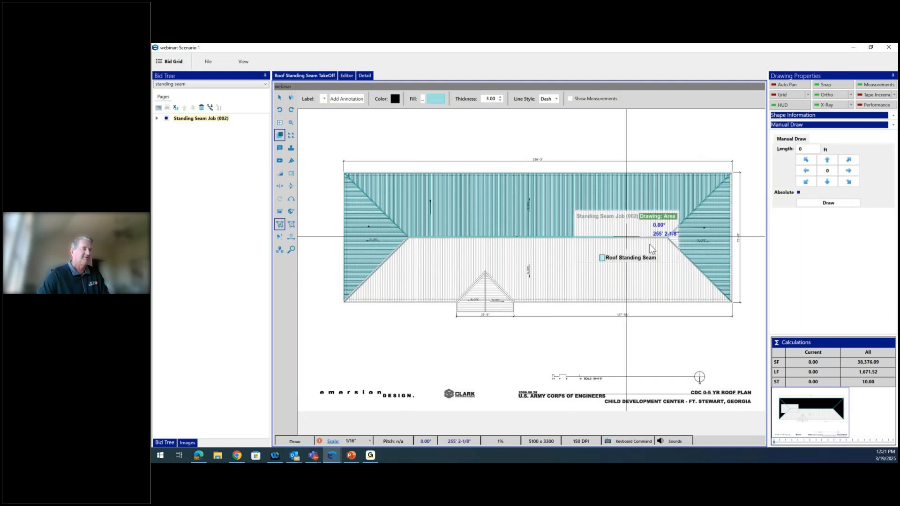
click(670, 235)
click(733, 300)
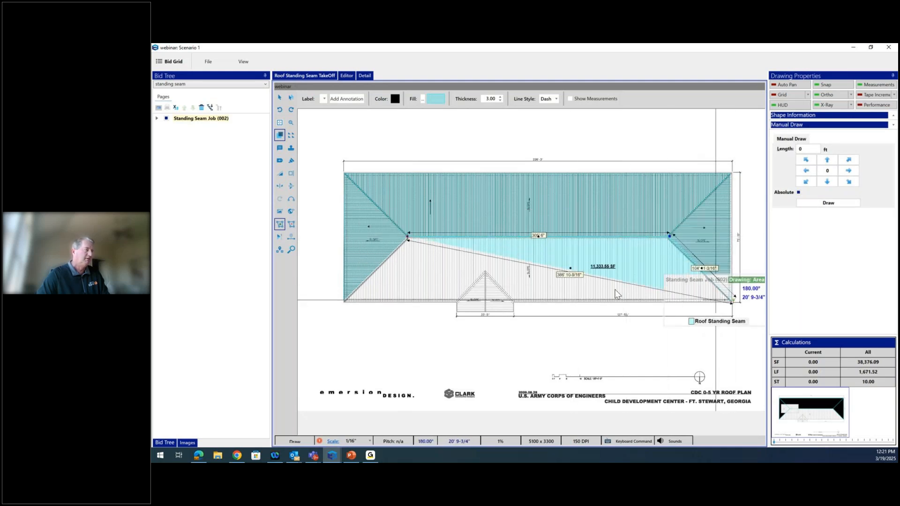
click(514, 302)
click(514, 311)
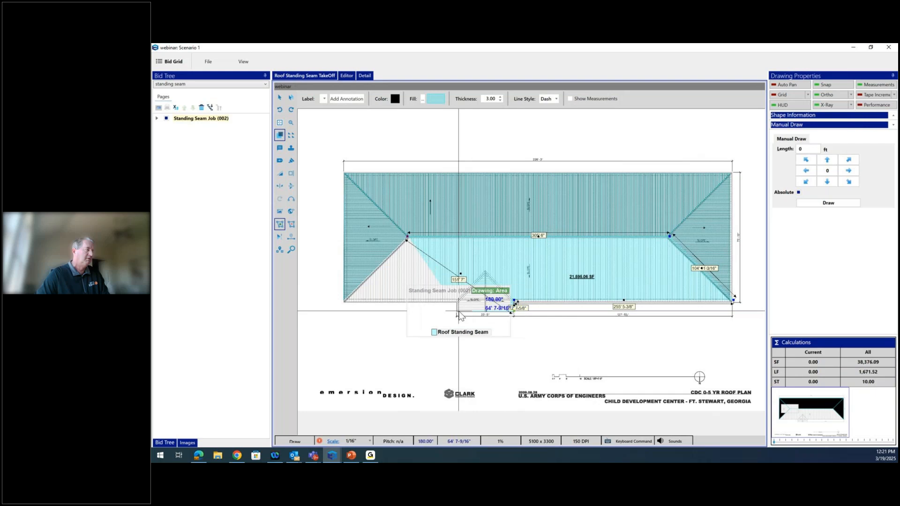
click(457, 304)
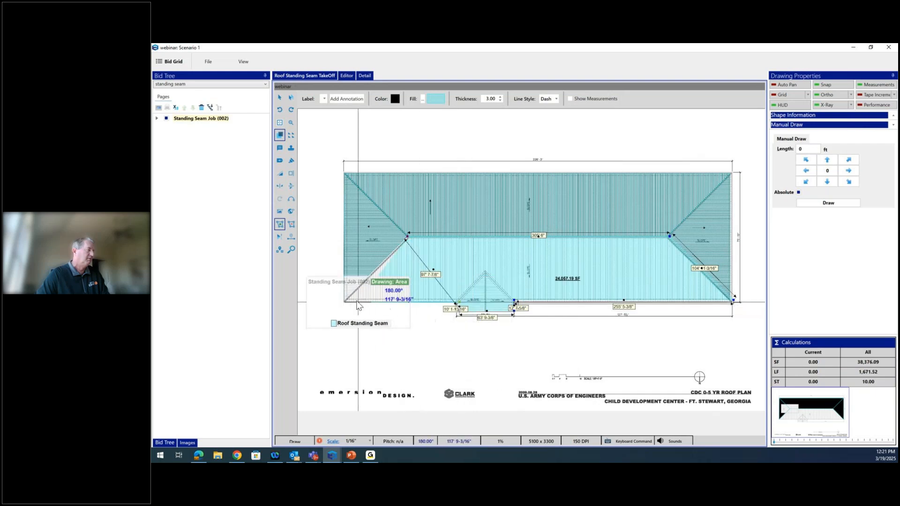
click(346, 303)
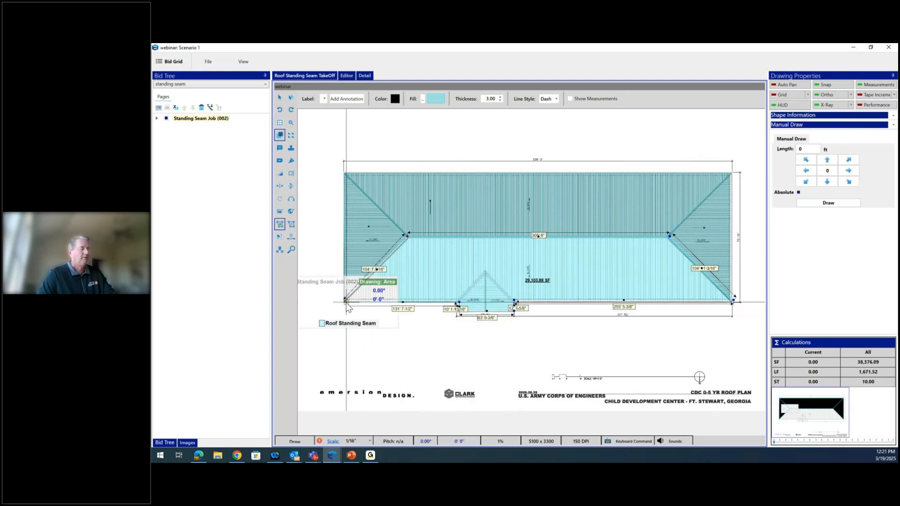
double_click(346, 303)
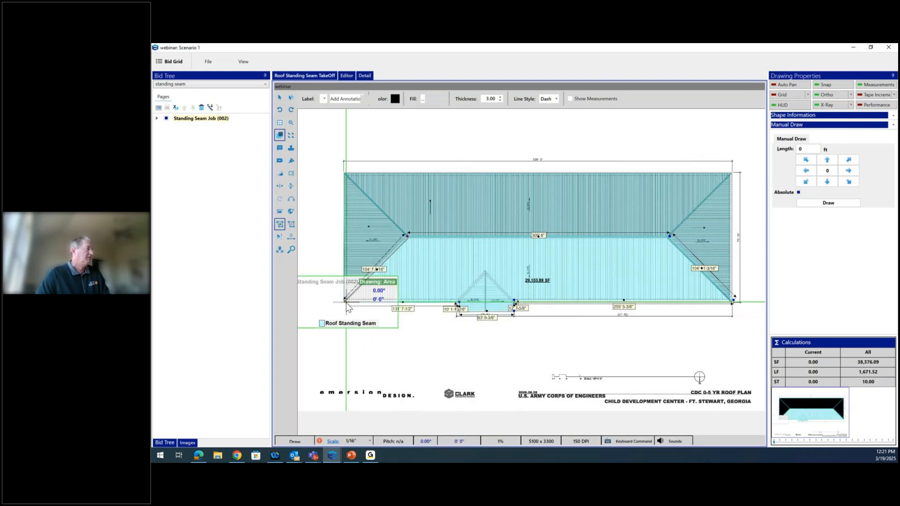
click(279, 236)
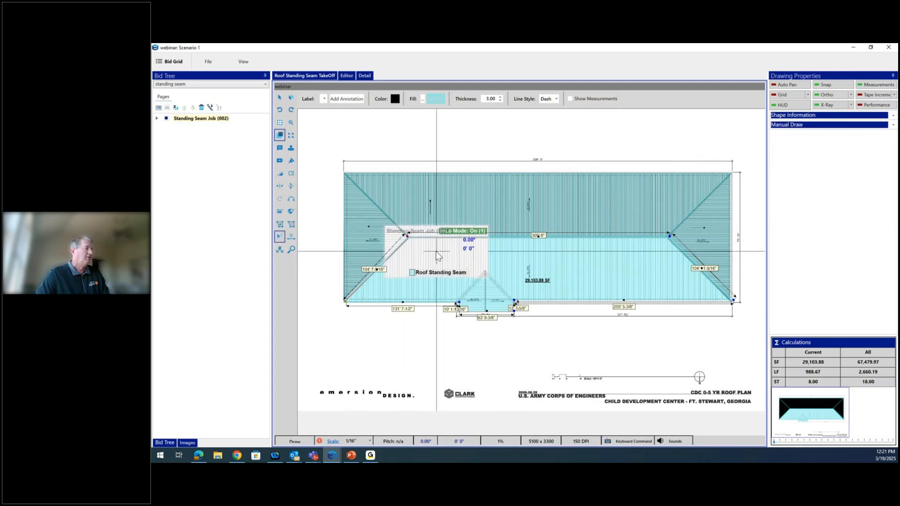
click(437, 271)
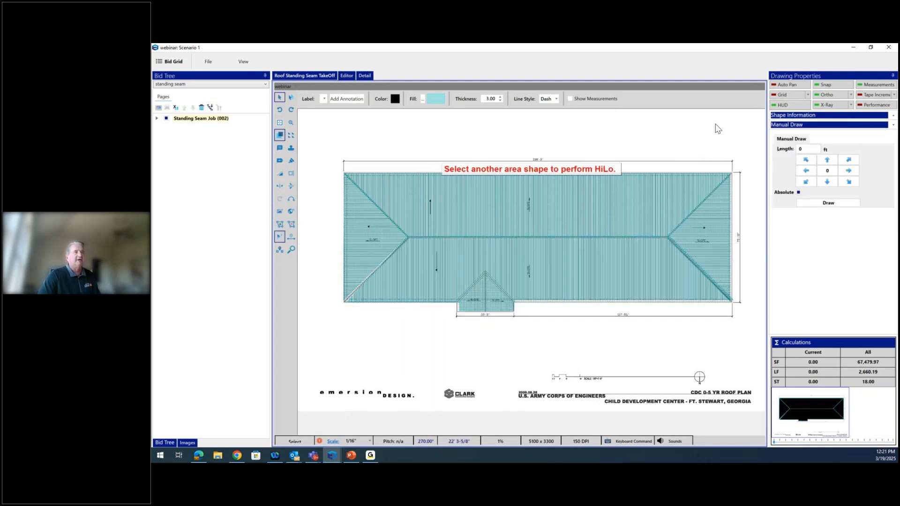
click(889, 46)
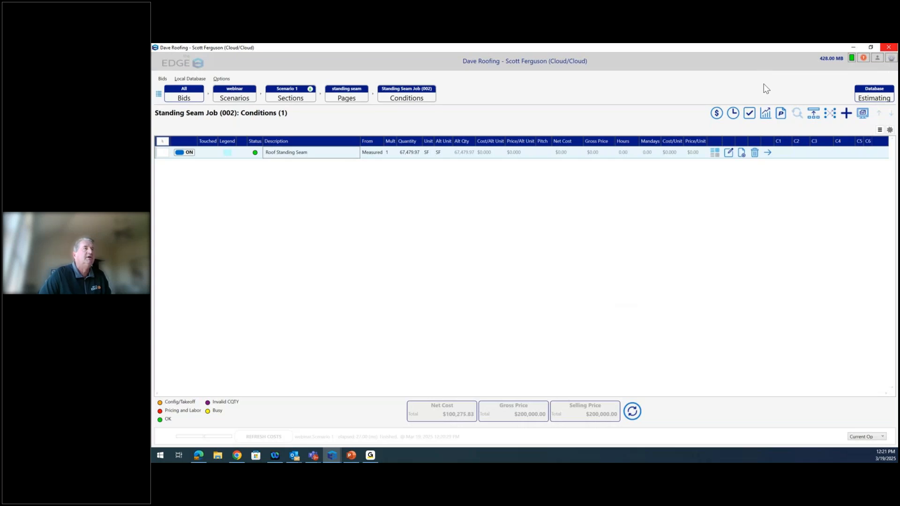
Step: Run the predefined Standing Seam Report on 8.5 x 11 paper with its default print options
click(766, 114)
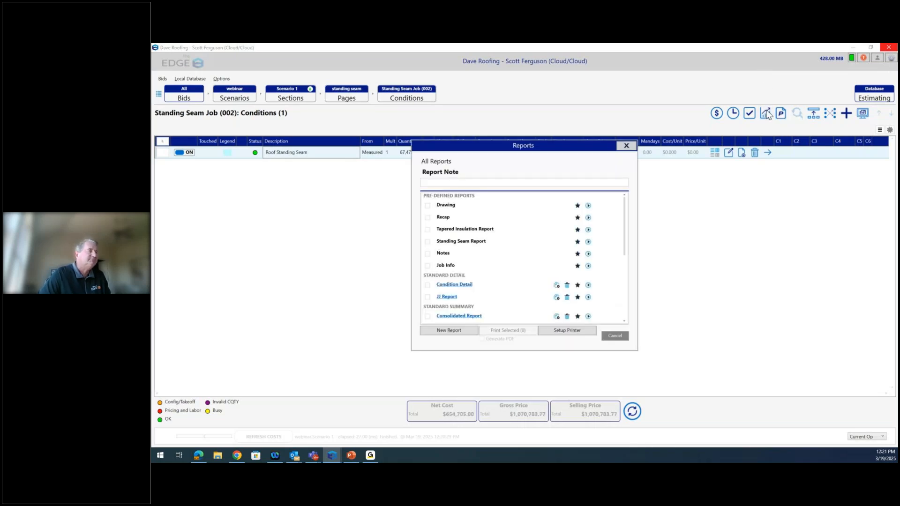
click(587, 243)
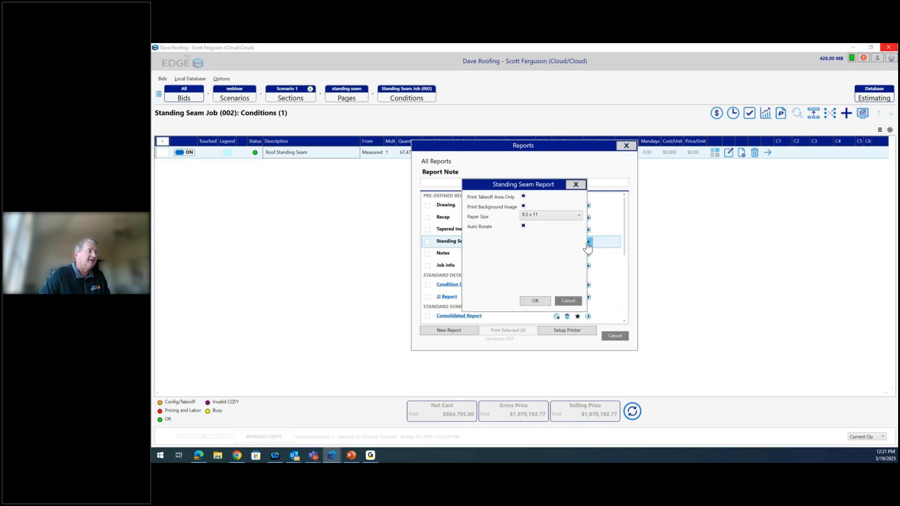
click(538, 295)
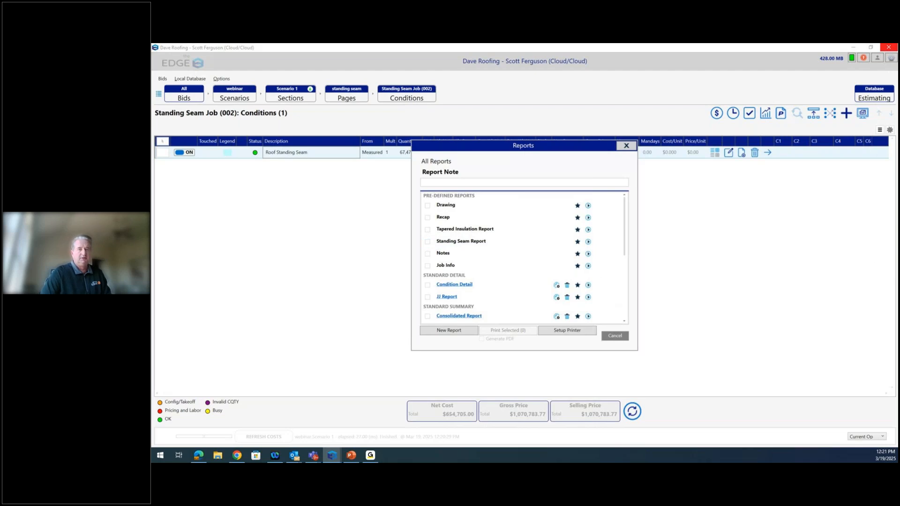
click(658, 146)
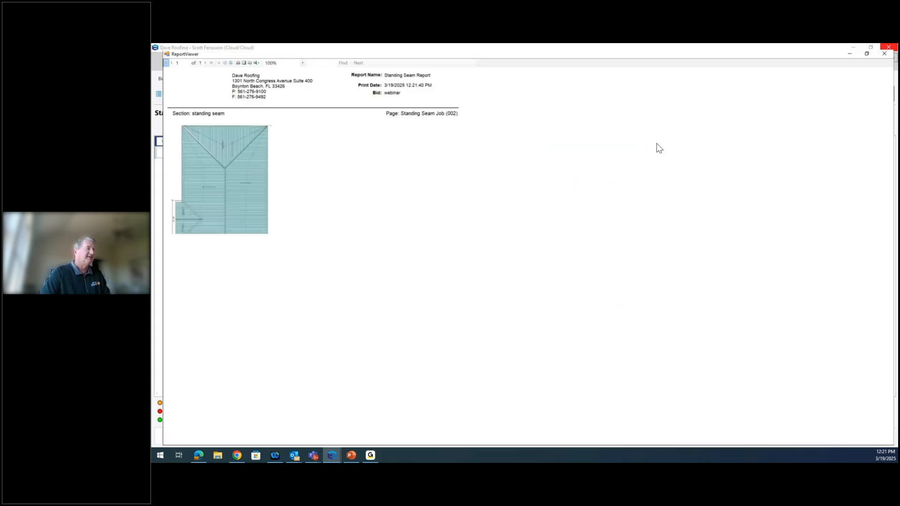
Step: Examine the report's panel layout drawing at 200% zoom and close that report page
click(295, 57)
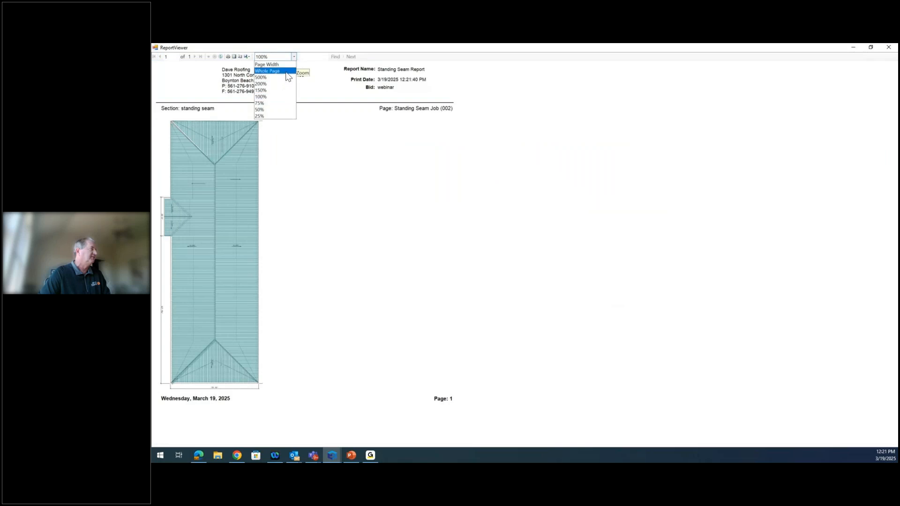
click(276, 85)
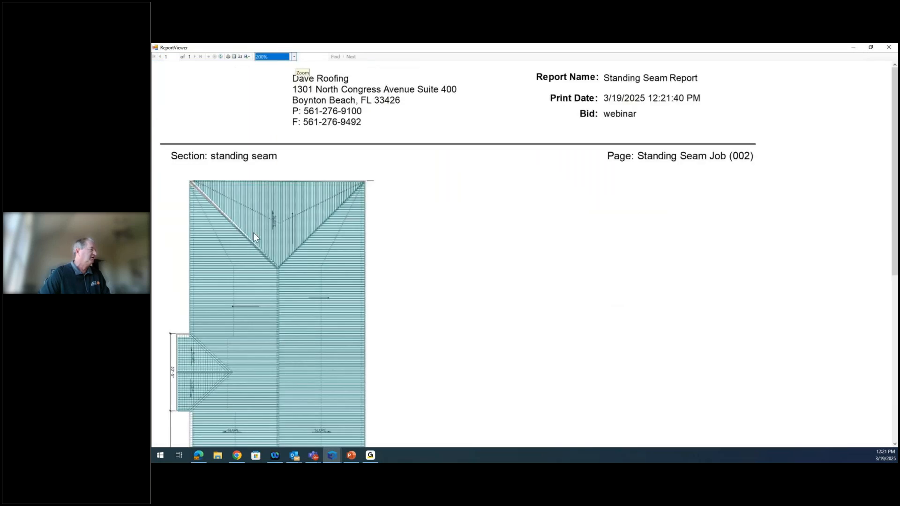
scroll(257, 232, down, 4)
scroll(258, 232, up, 4)
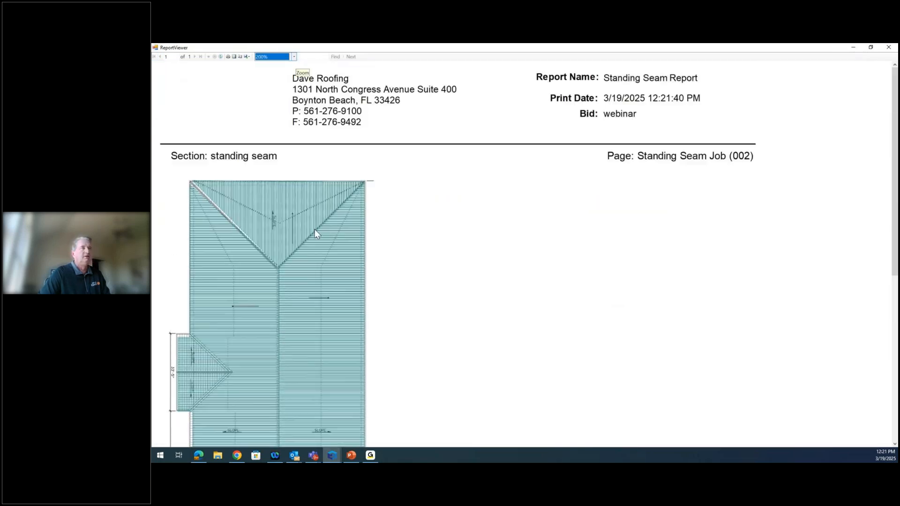
click(893, 50)
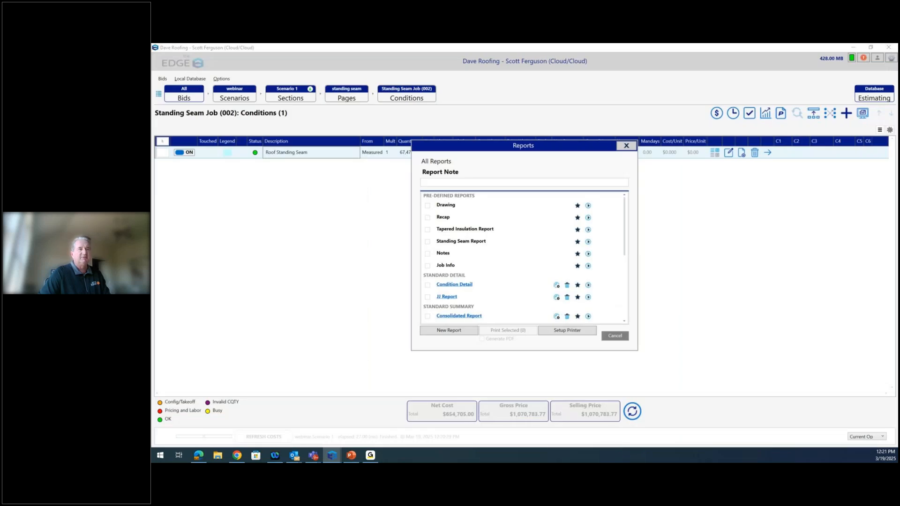
Step: Review the Standing Seam Report's list of panel quantities, labels and lengths in full view, and close the reports
drag(899, 132, 481, 137)
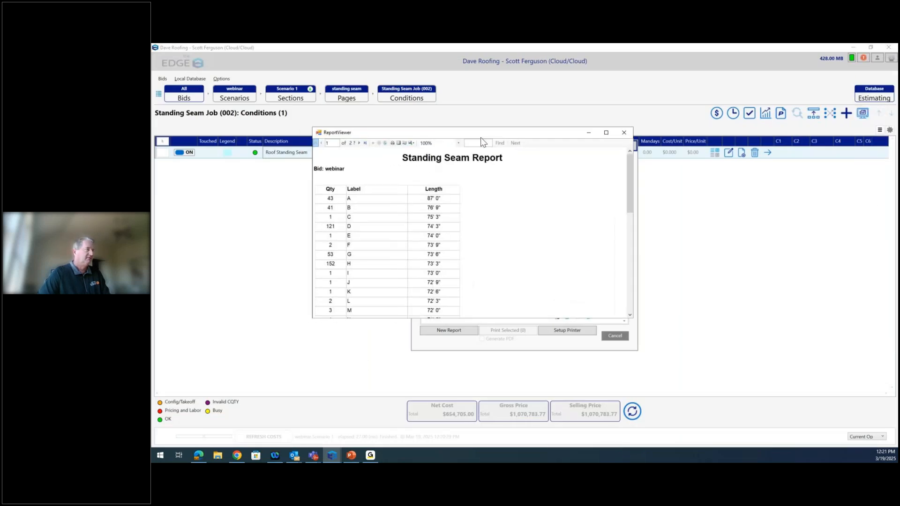
click(609, 134)
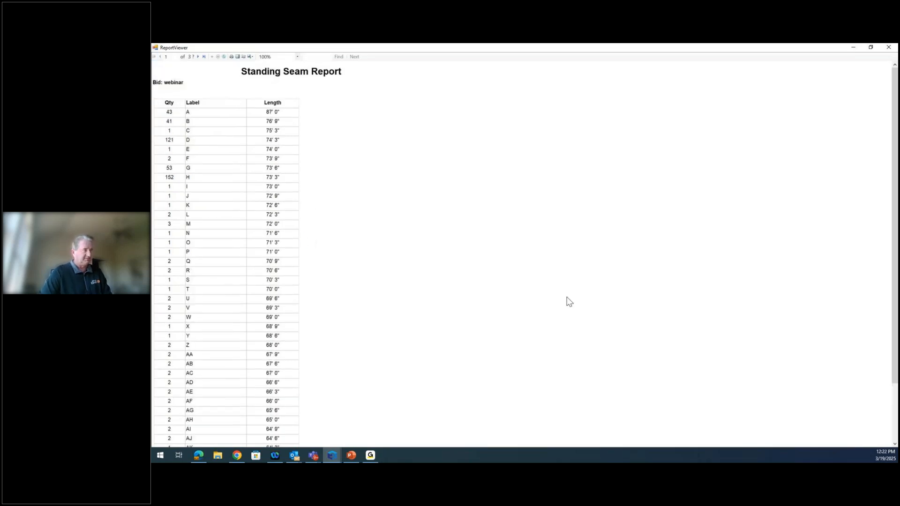
click(889, 48)
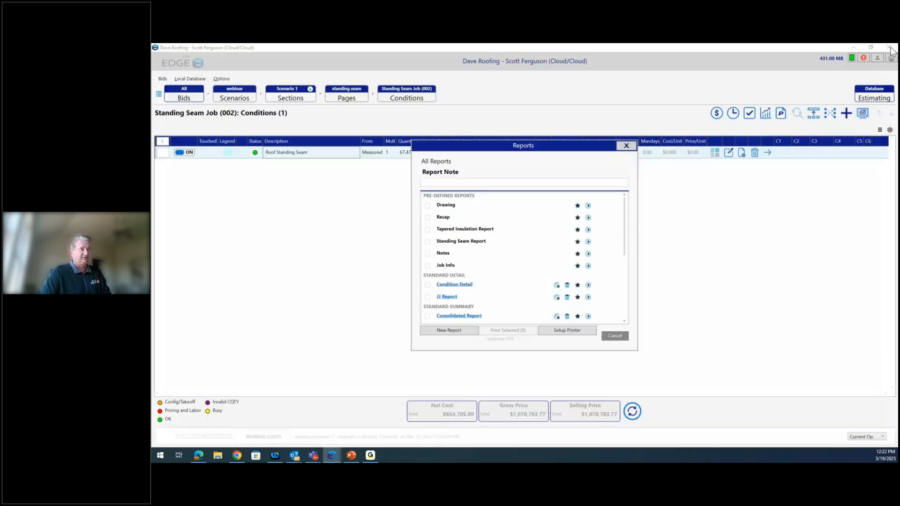
click(626, 146)
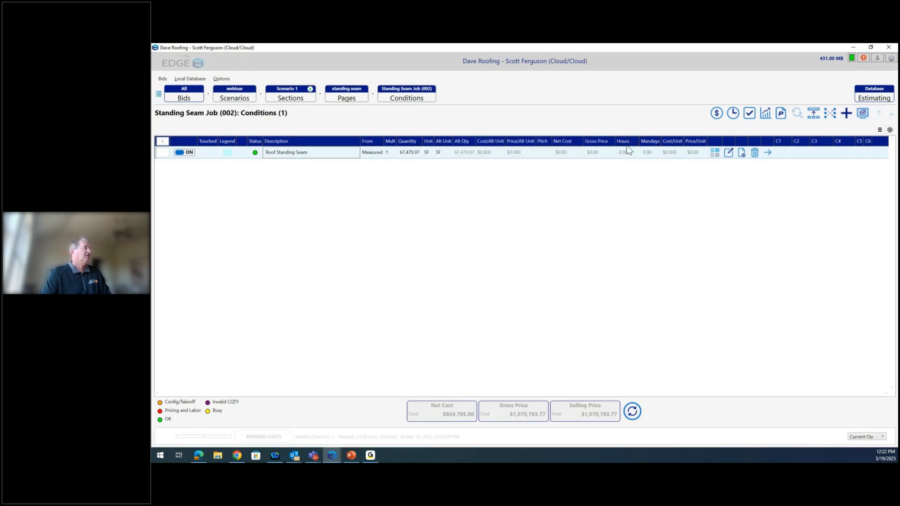
Step: Review the material pricing for all sections of Scenario 1 and return to its section list
click(287, 97)
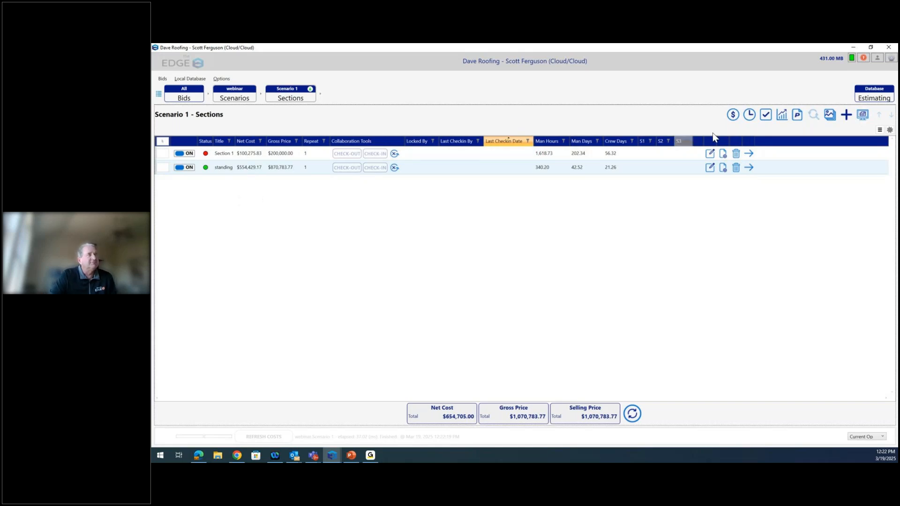
click(733, 118)
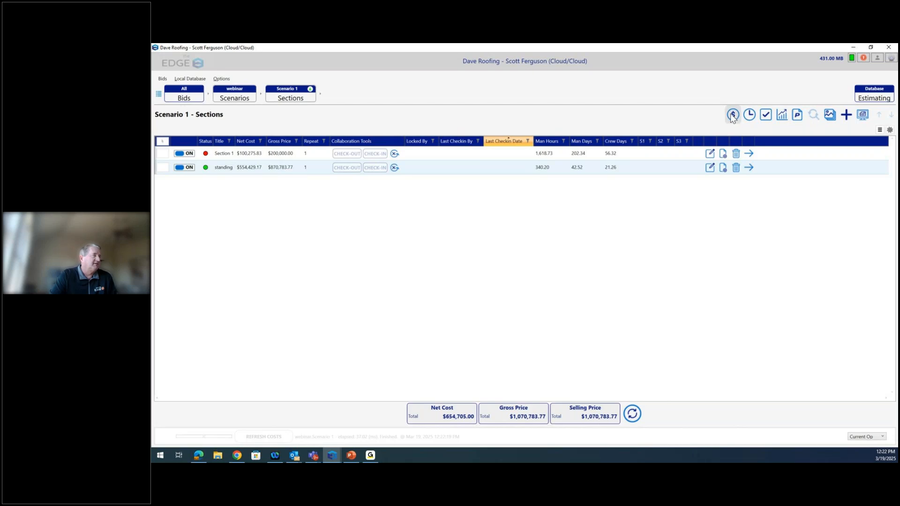
click(733, 115)
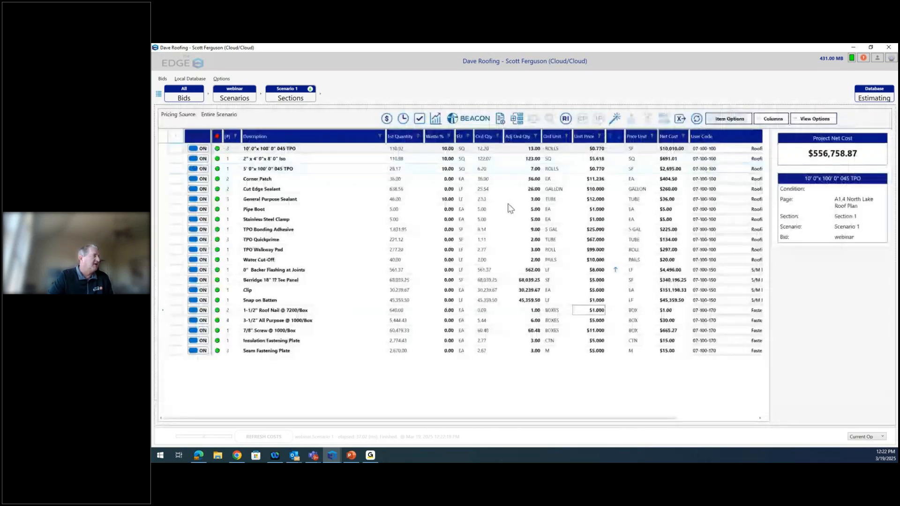
click(280, 98)
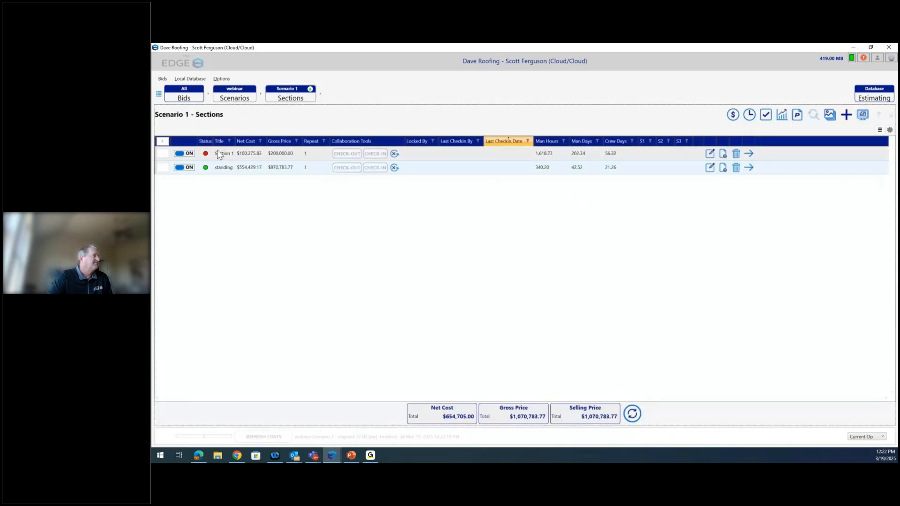
Step: Turn off the standing seam section and check the scenario's material pricing without it
click(182, 168)
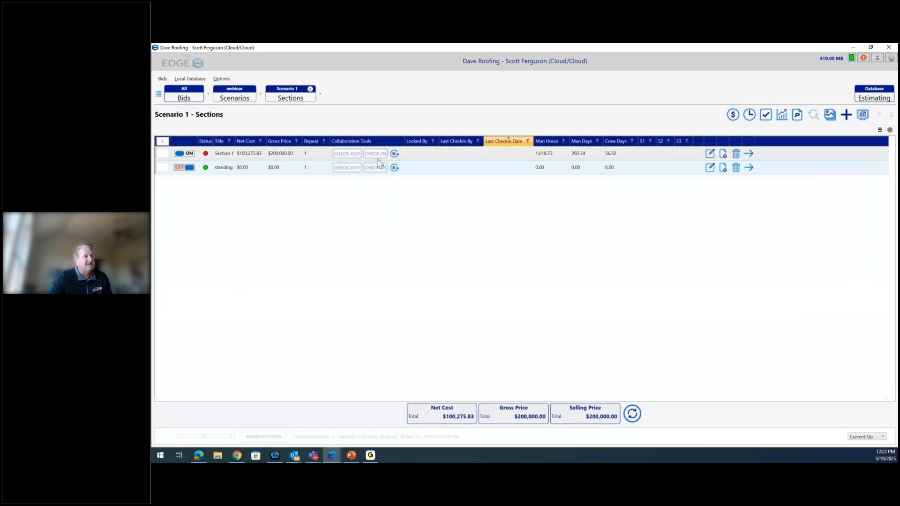
click(736, 117)
key(F2)
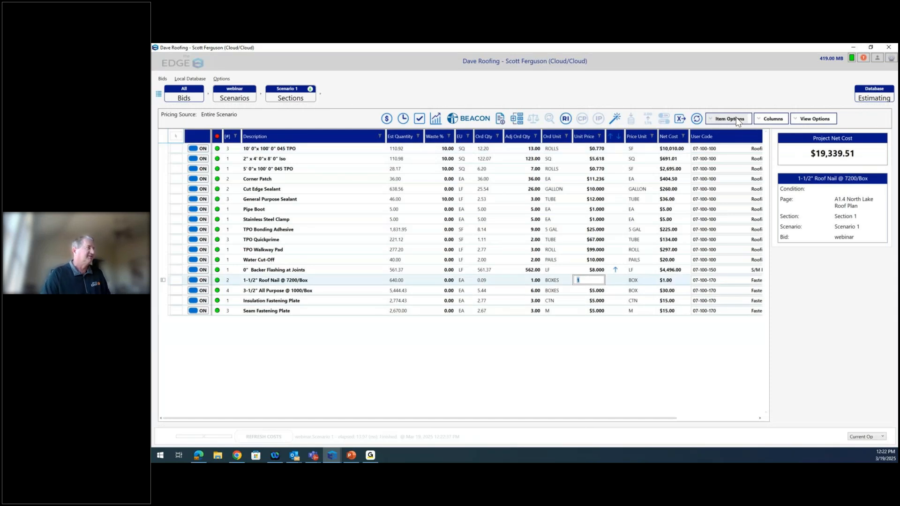
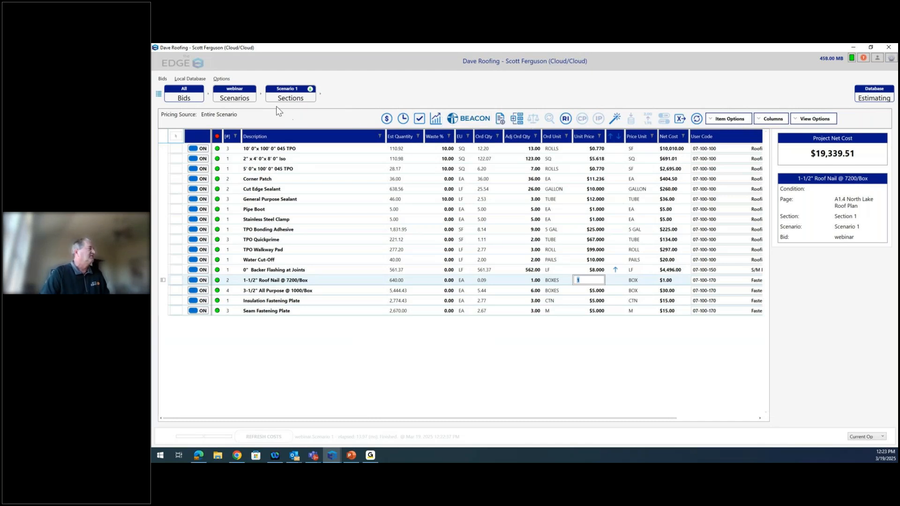
click(288, 100)
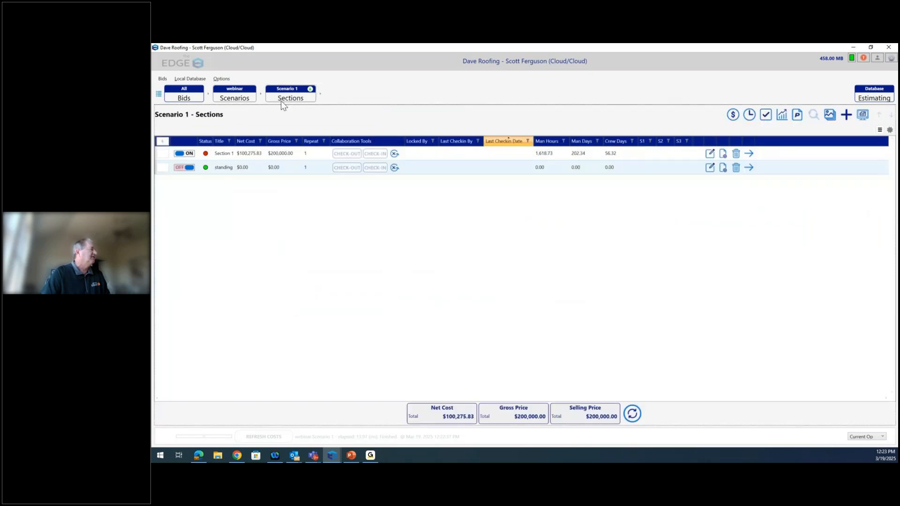
Step: Open the properties of the Wall Flashing condition on Section 1's A1.4 North Lake Roof Plan page
click(309, 154)
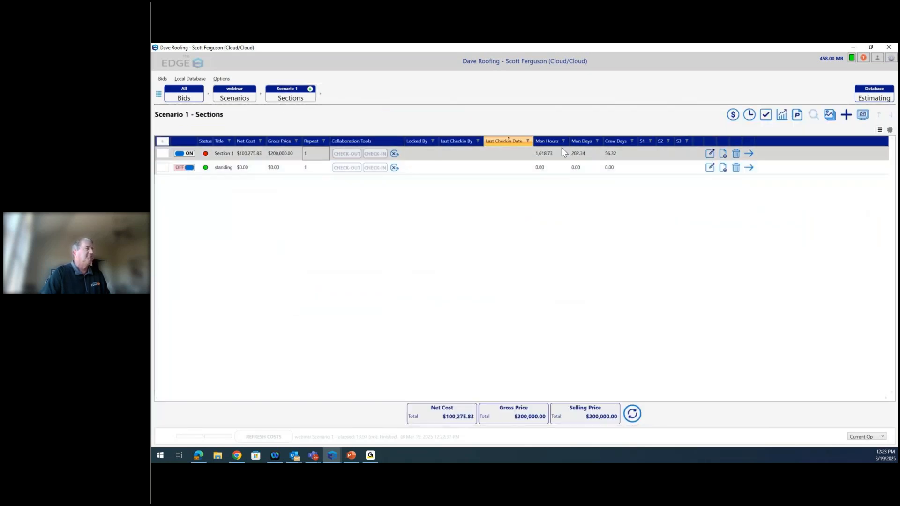
click(750, 158)
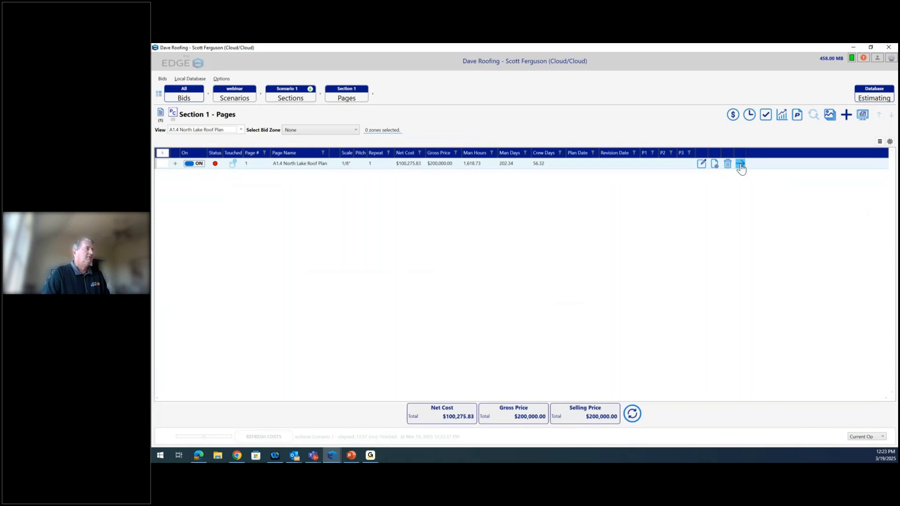
click(740, 165)
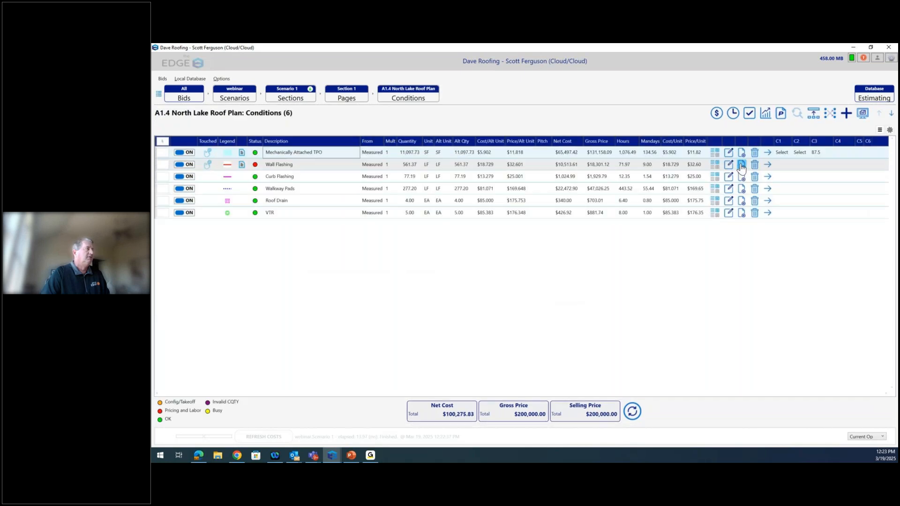
click(280, 165)
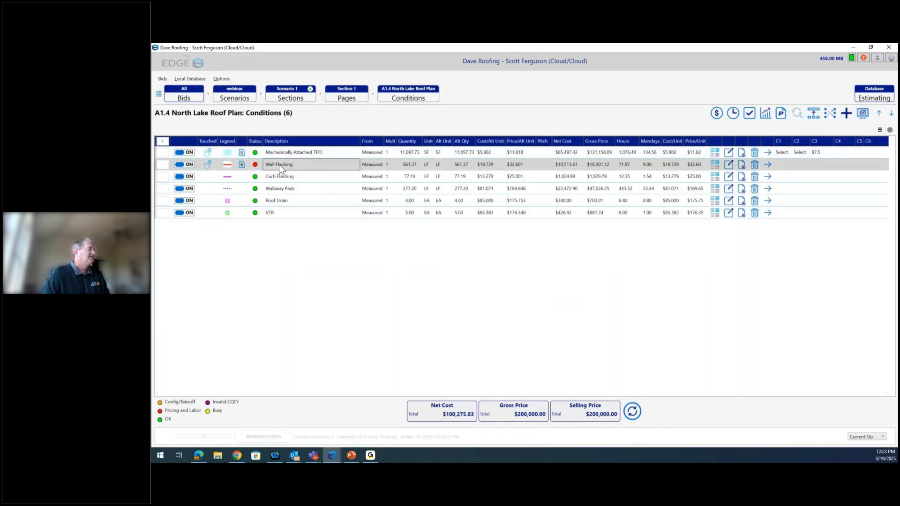
double_click(280, 165)
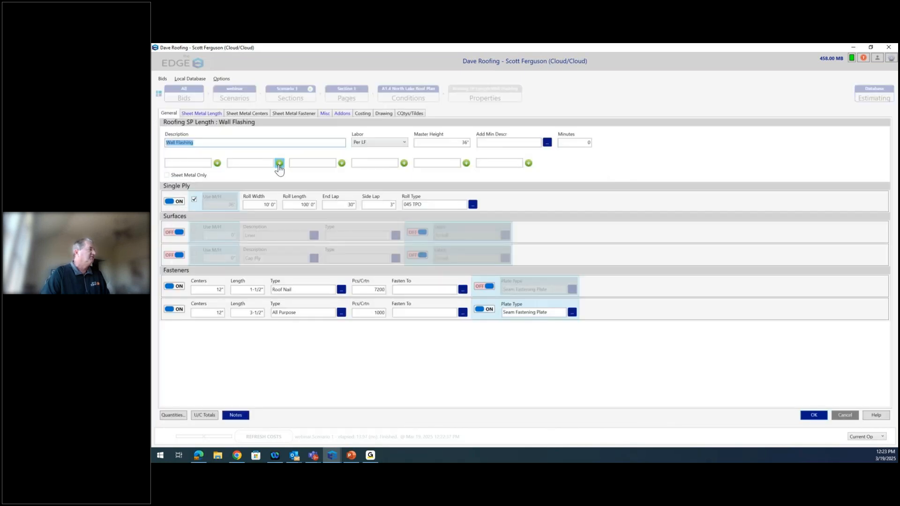
Step: Set Wall Flashing's Sheet Metal Length 1 to a Drip Edge description with 24 Ga. Galv. as its metal type
click(209, 114)
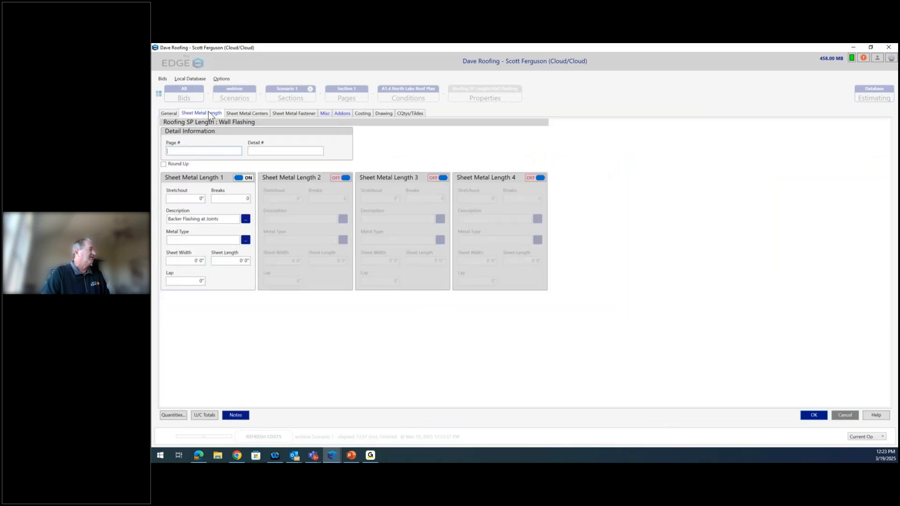
click(246, 219)
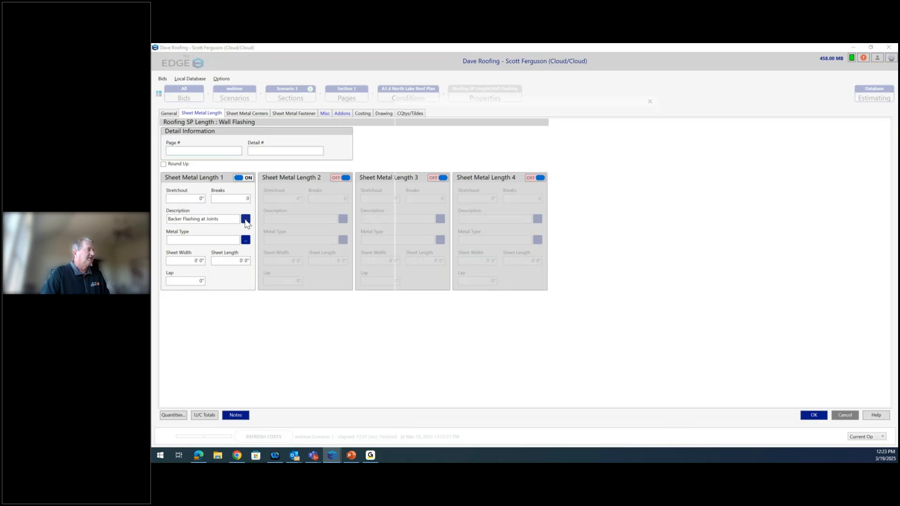
click(475, 347)
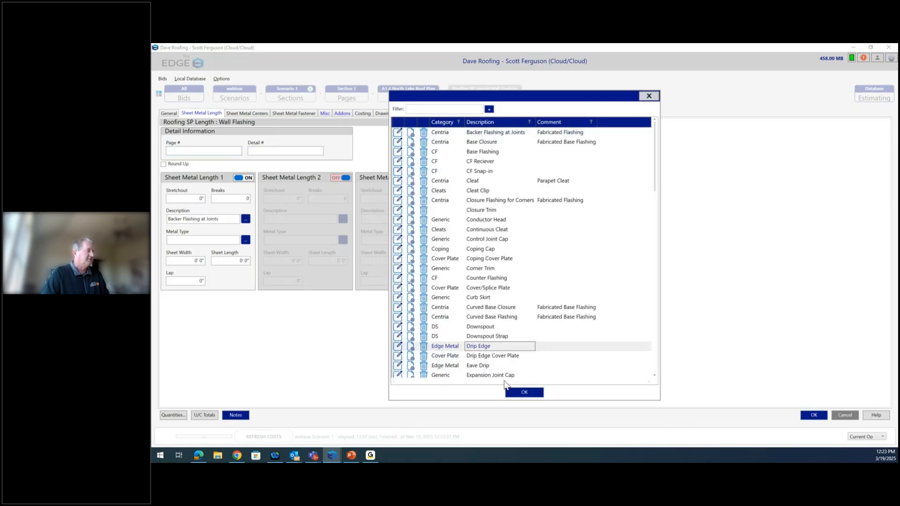
click(511, 393)
click(246, 241)
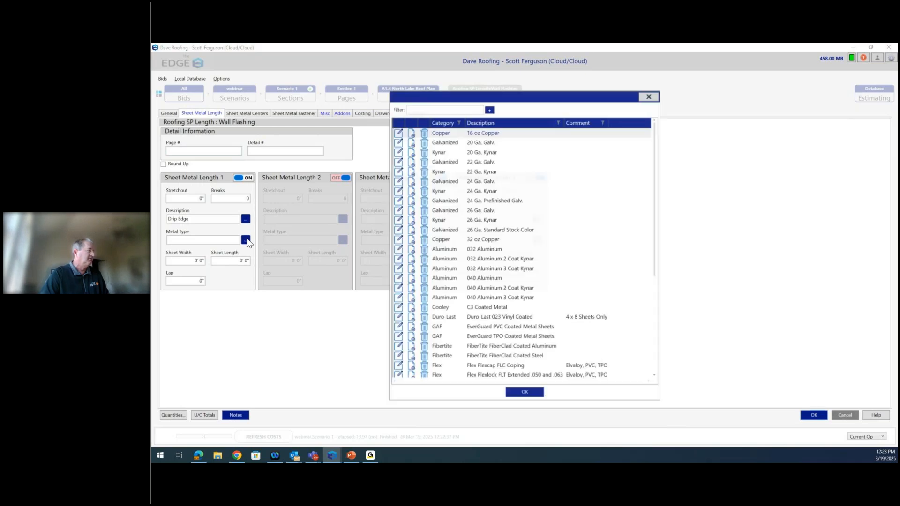
click(488, 181)
click(524, 393)
Step: Set the drip edge's sheet width to 4' and sheet length to 10', and save the Wall Flashing condition
click(201, 261)
text(4)
click(245, 261)
text(10)
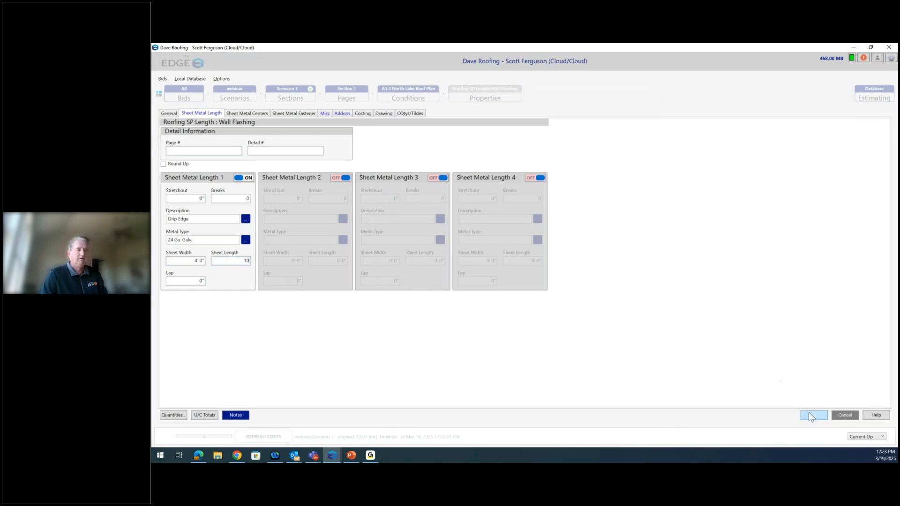
click(813, 416)
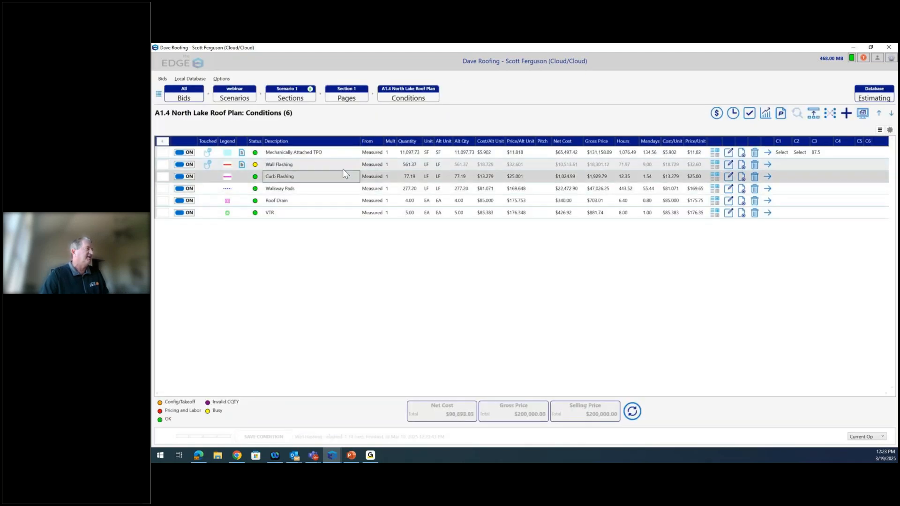
Step: Review the Wall Flashing condition's item list, including the Metal 1 drip edge items, and return to Scenario 1's sections
click(719, 167)
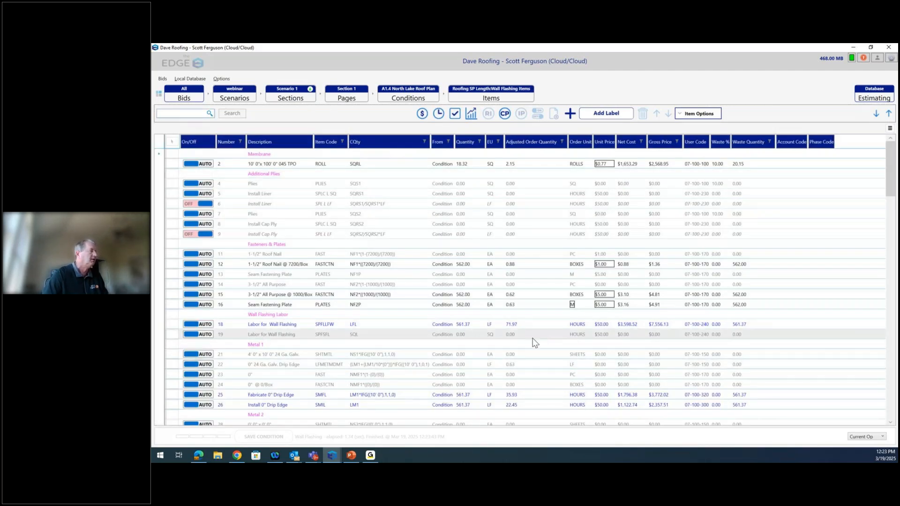
scroll(535, 343, down, 1)
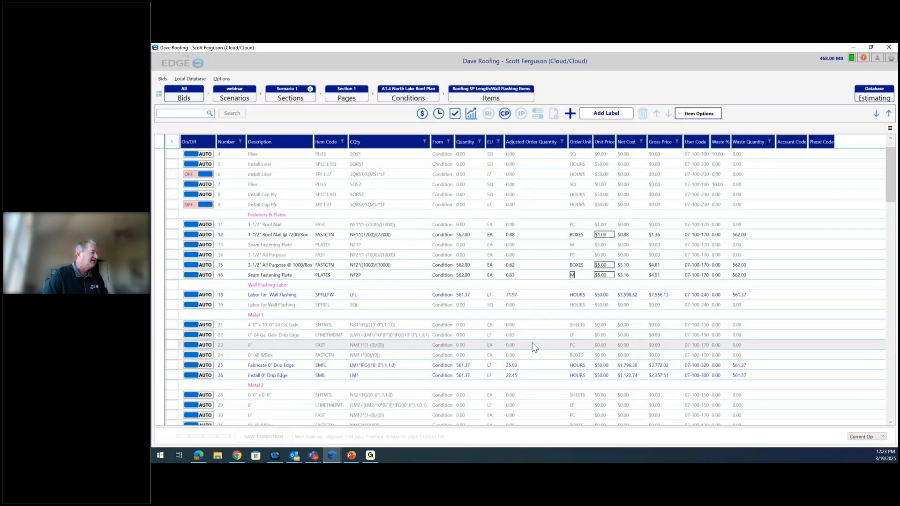
scroll(533, 343, down, 2)
scroll(537, 345, up, 3)
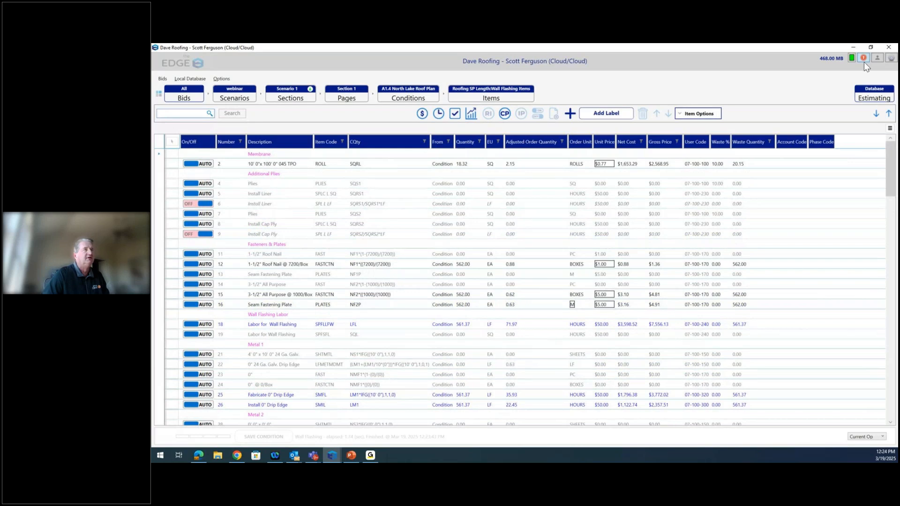
click(300, 97)
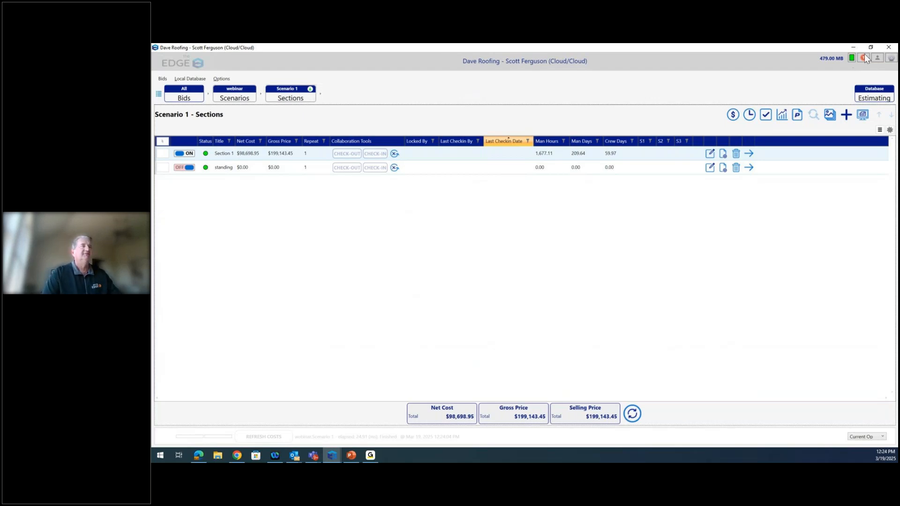
Step: Minimize the estimating window and switch to the GoTo meeting app
click(855, 47)
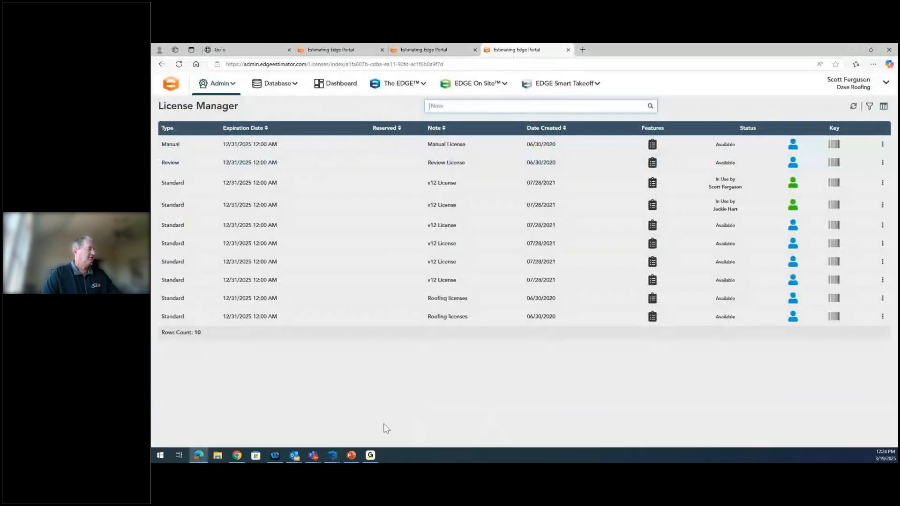
click(370, 457)
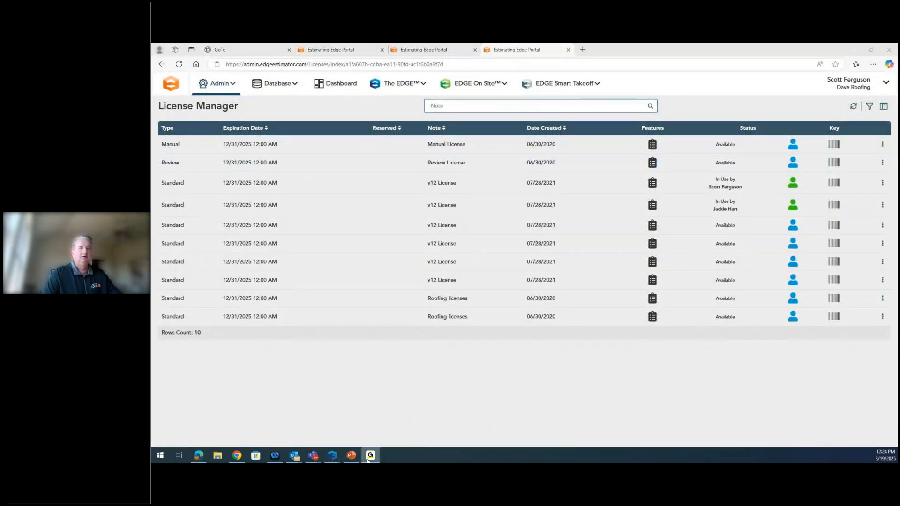